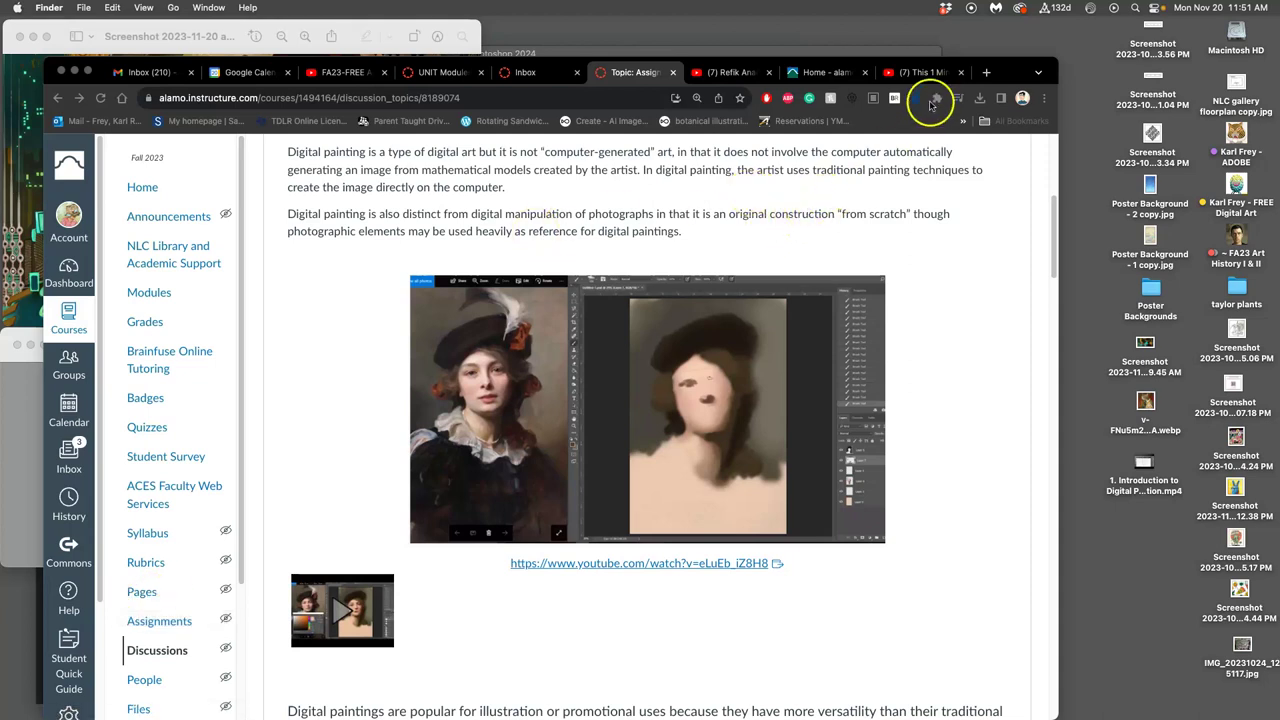
- Skip the YouTube speed-painting tutorial ahead to 1:28, then return to the assignment discussion tab
click(930, 75)
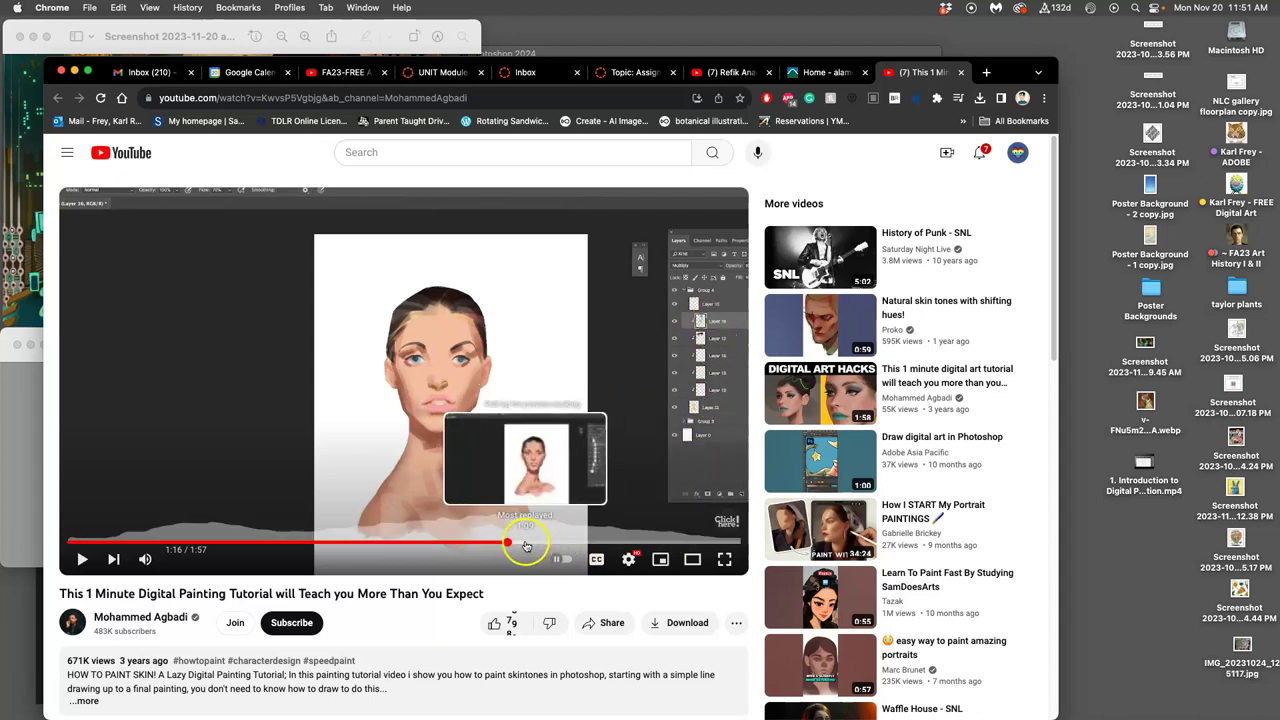
click(524, 543)
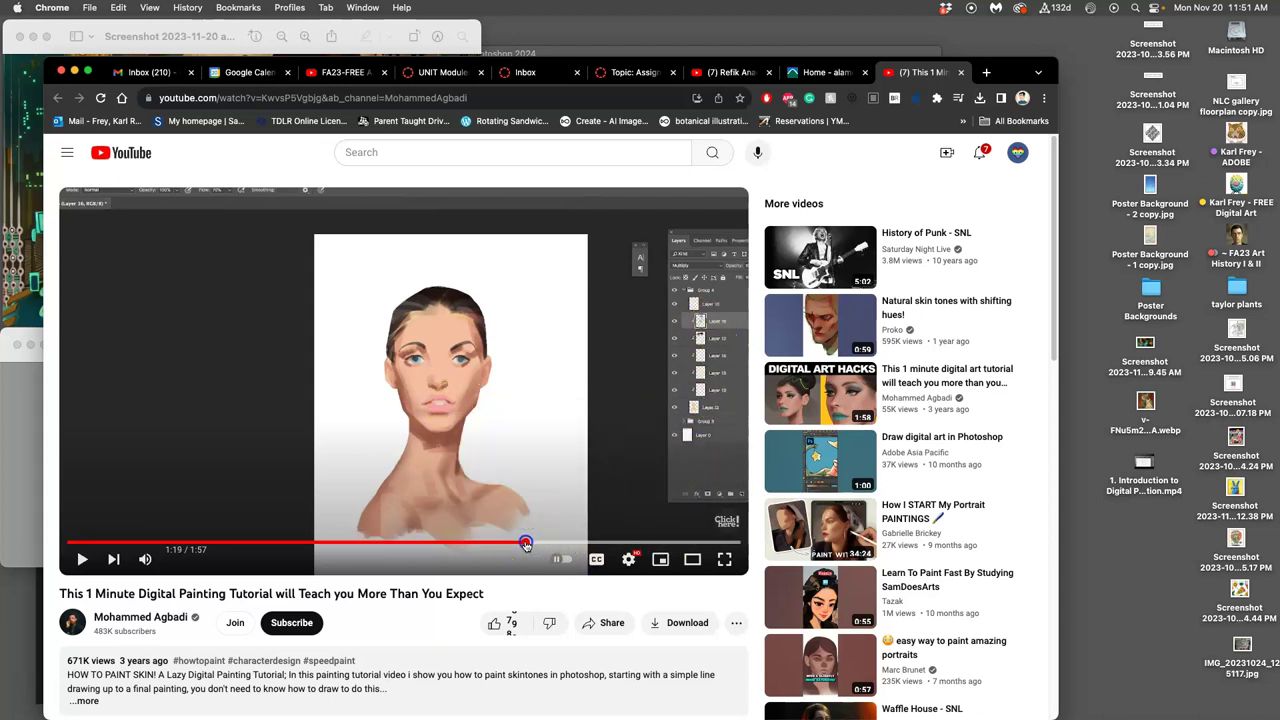
click(574, 545)
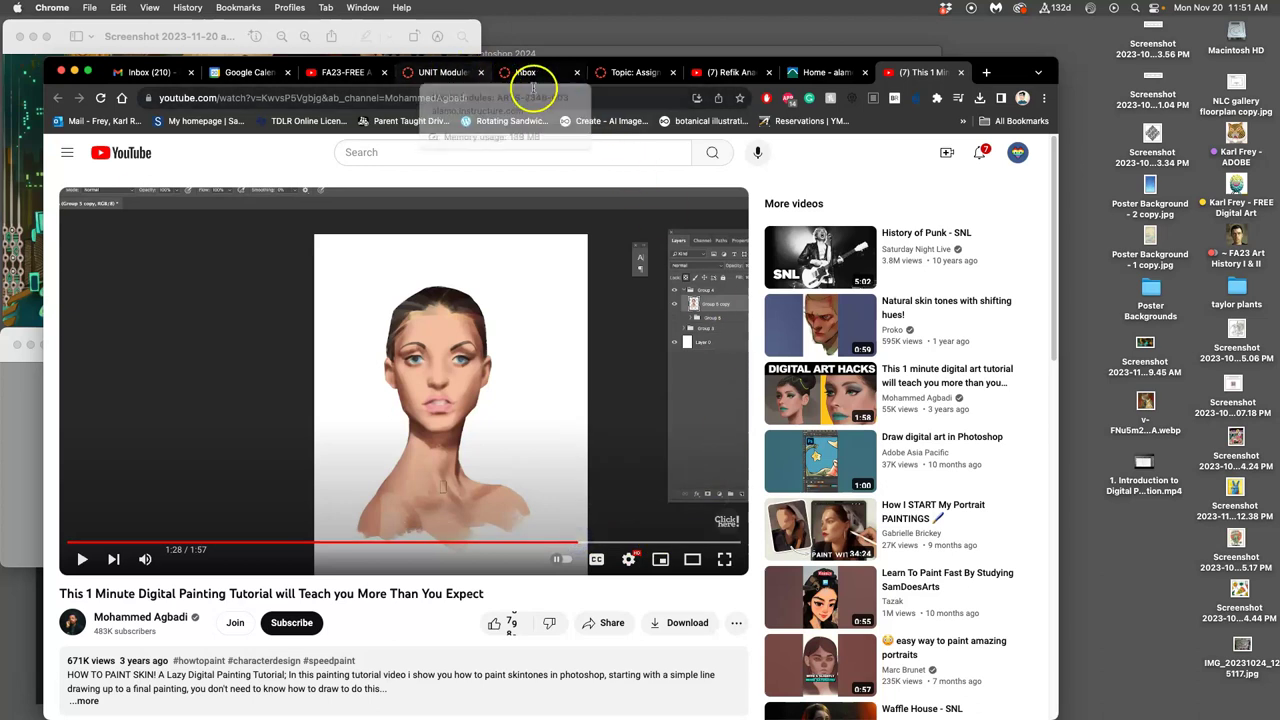
click(623, 76)
- Open the 'An Exhaustive Explanation of Digital Painting' link in a new browser tab
scroll(672, 499, down, 10)
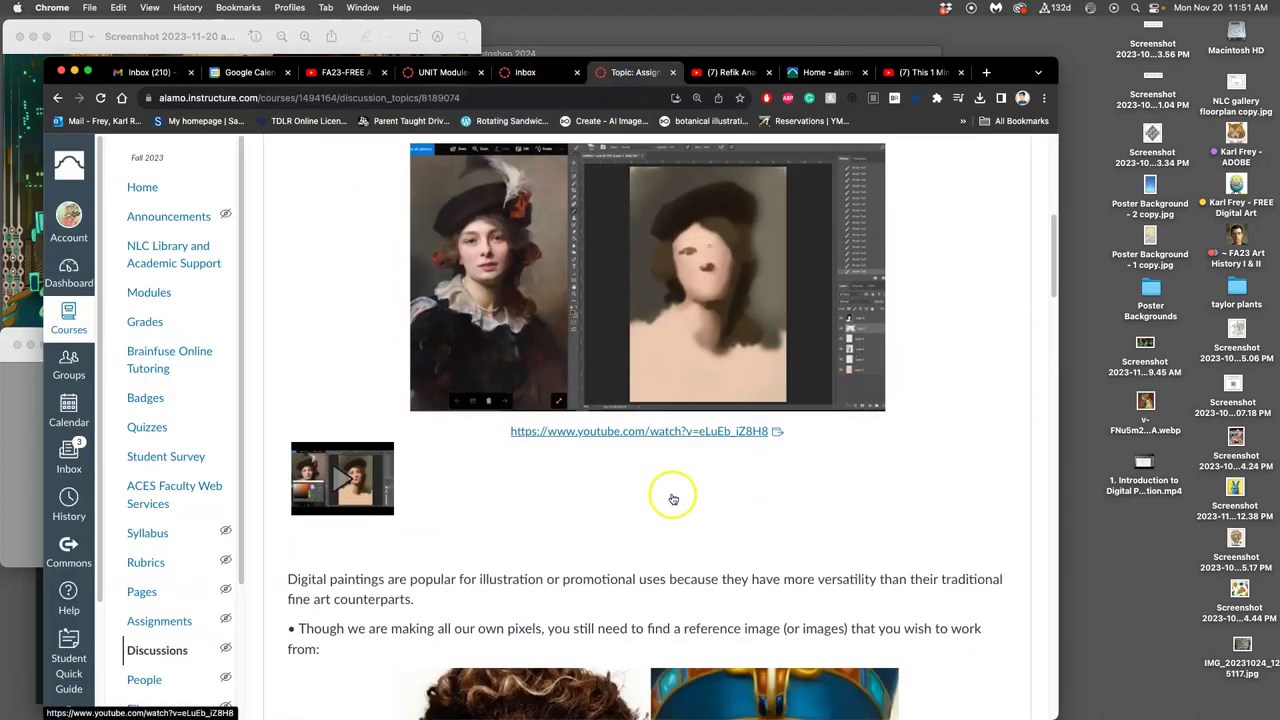
scroll(667, 490, down, 4)
scroll(586, 466, up, 5)
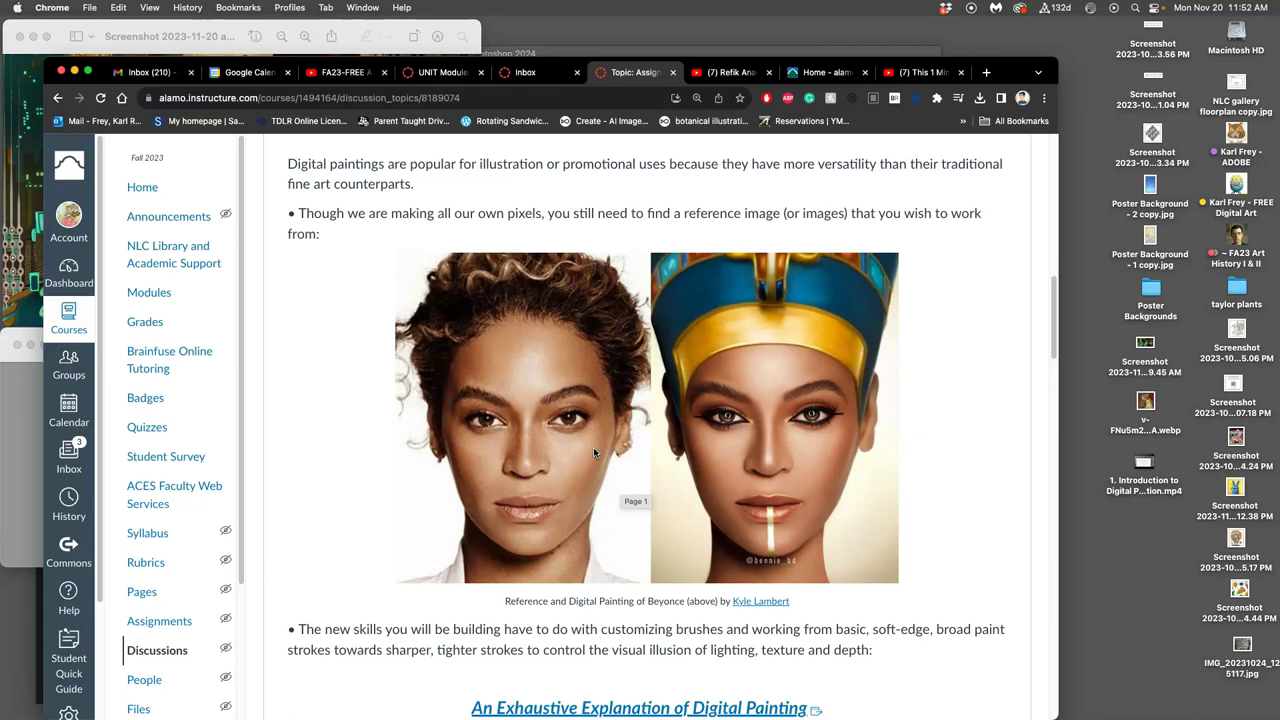
scroll(758, 435, down, 10)
scroll(758, 435, up, 2)
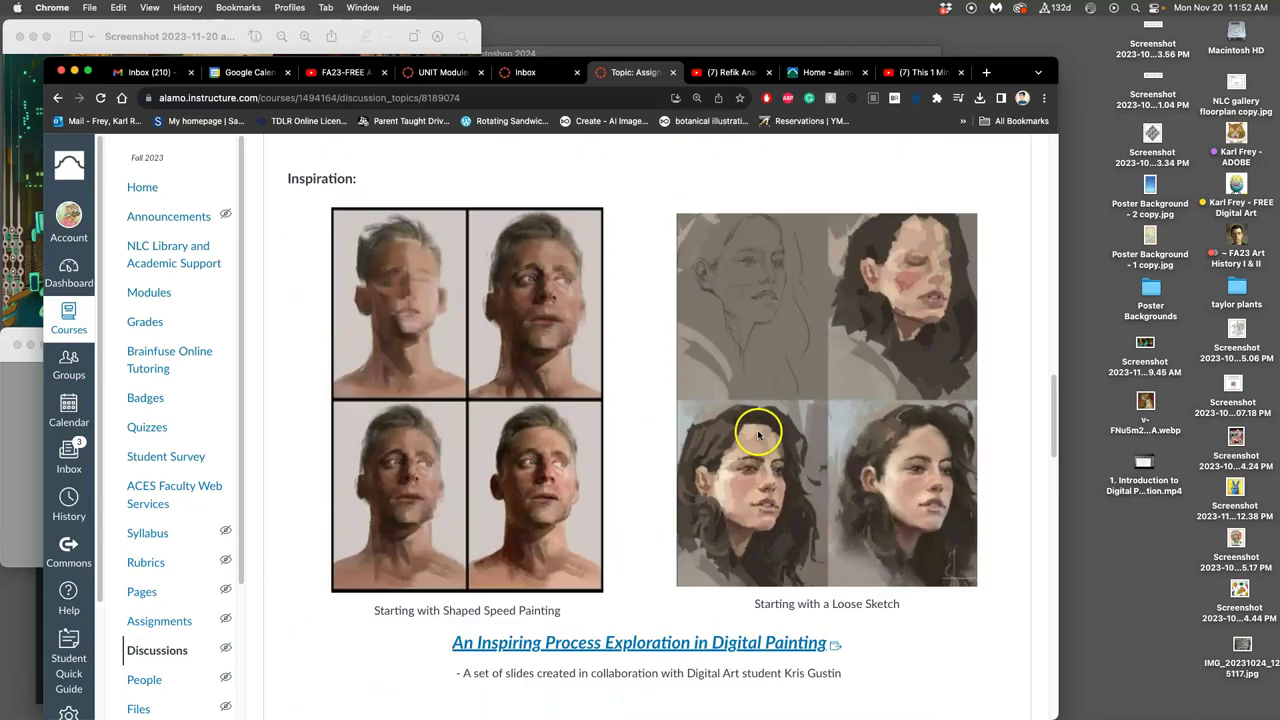
scroll(758, 435, up, 6)
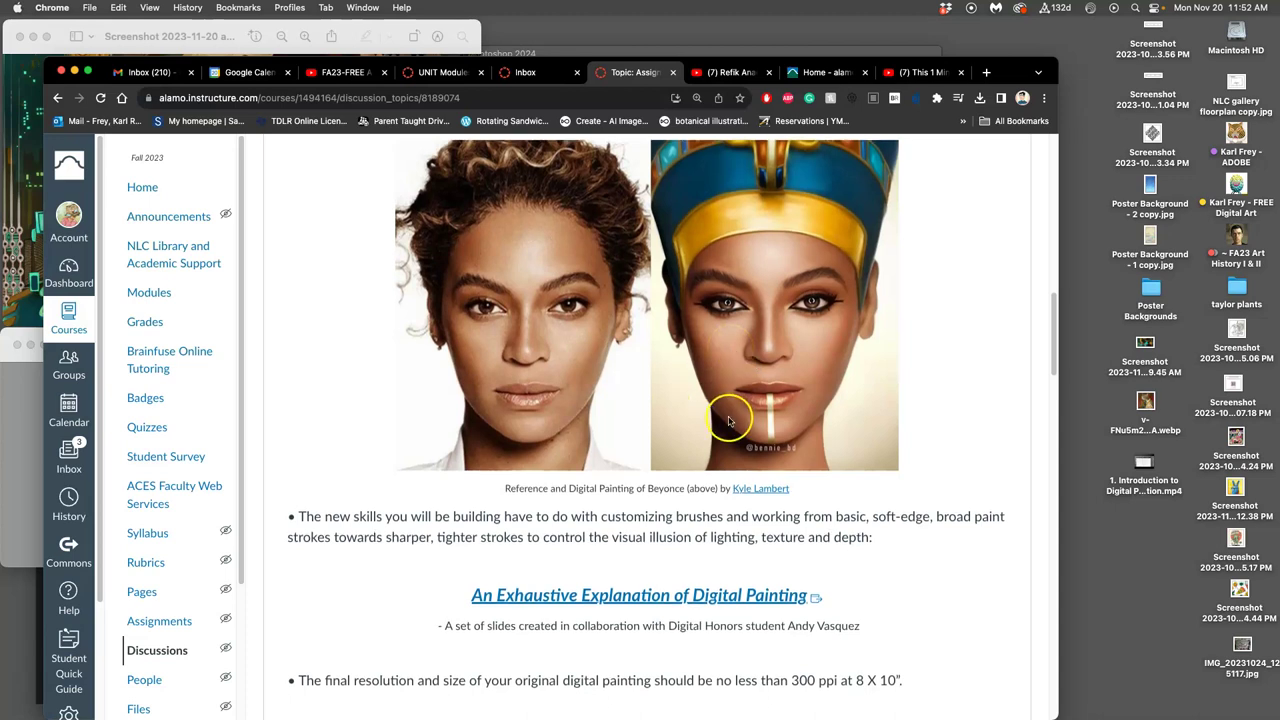
scroll(730, 420, down, 2)
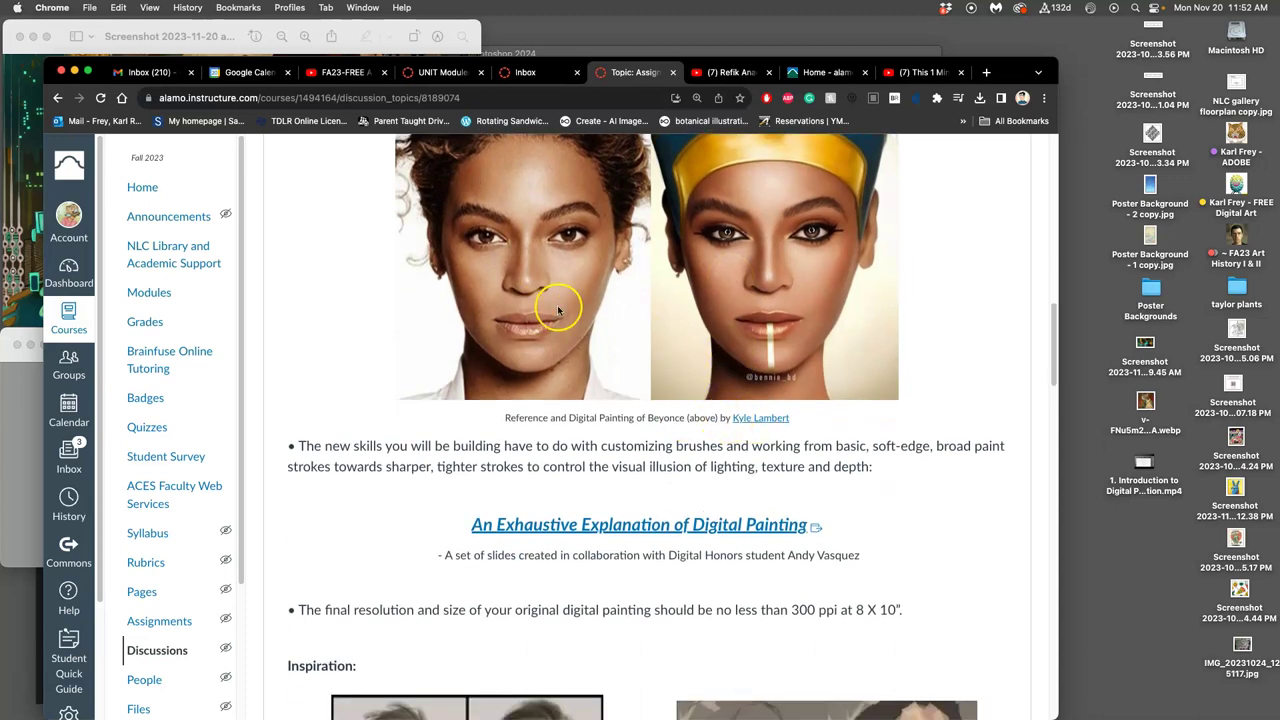
right_click(636, 525)
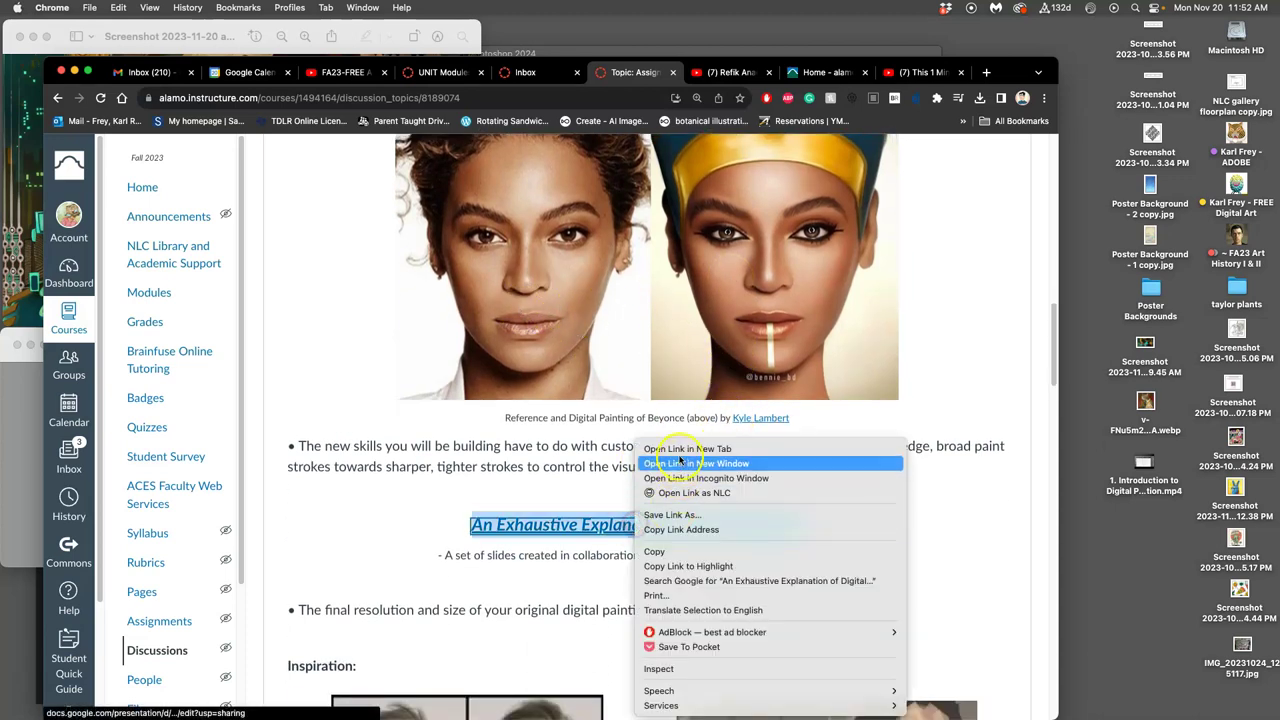
click(681, 449)
- Scroll down to the 'Inspiring Process' link and bring up its context menu
scroll(686, 470, down, 8)
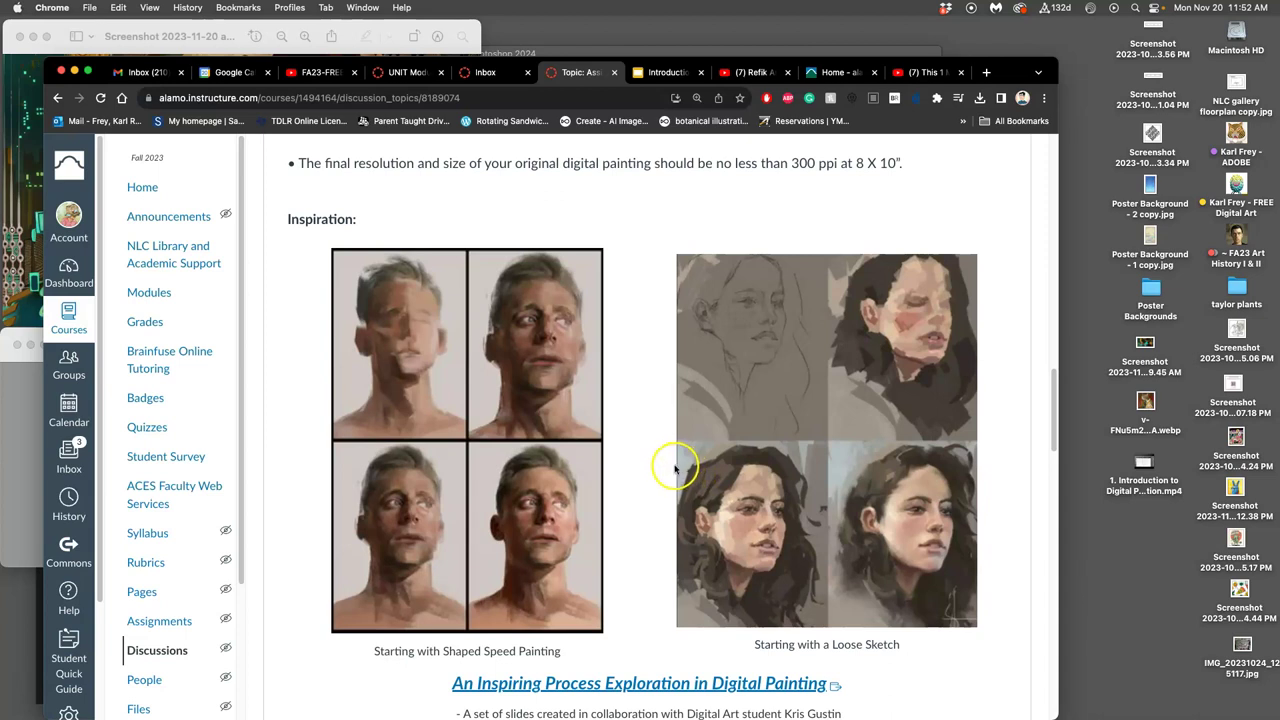
scroll(651, 469, down, 2)
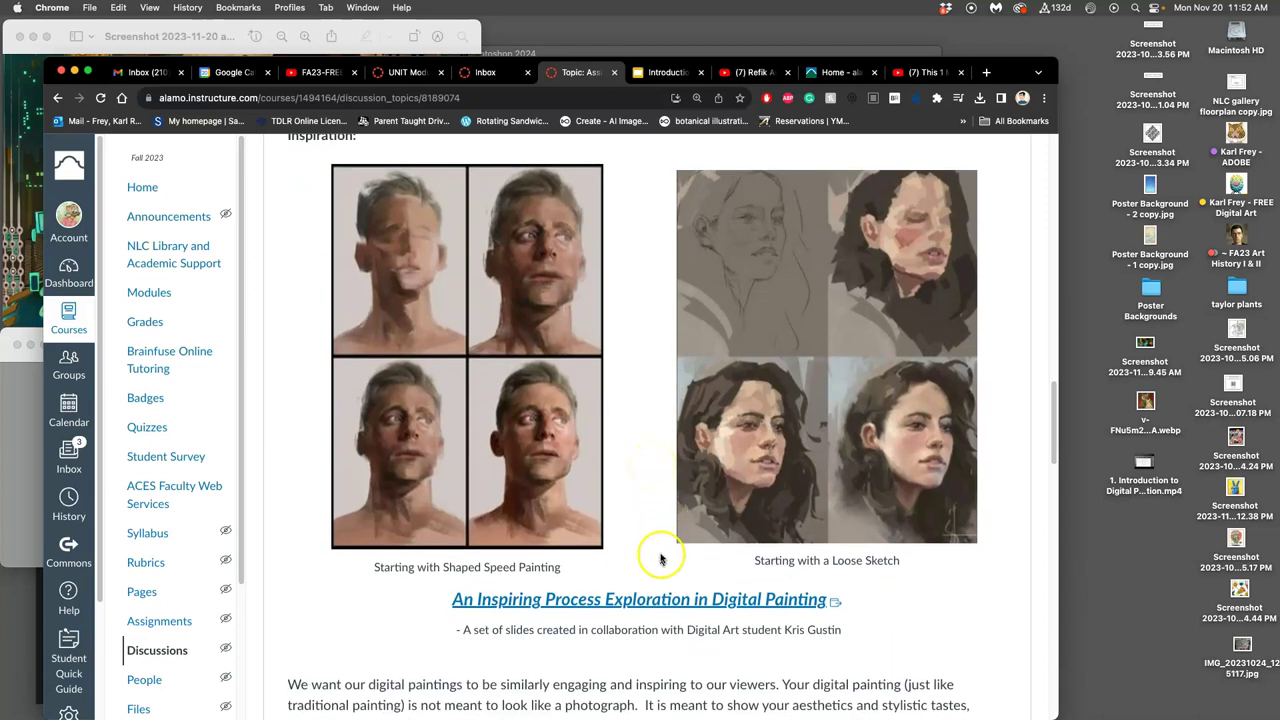
right_click(648, 598)
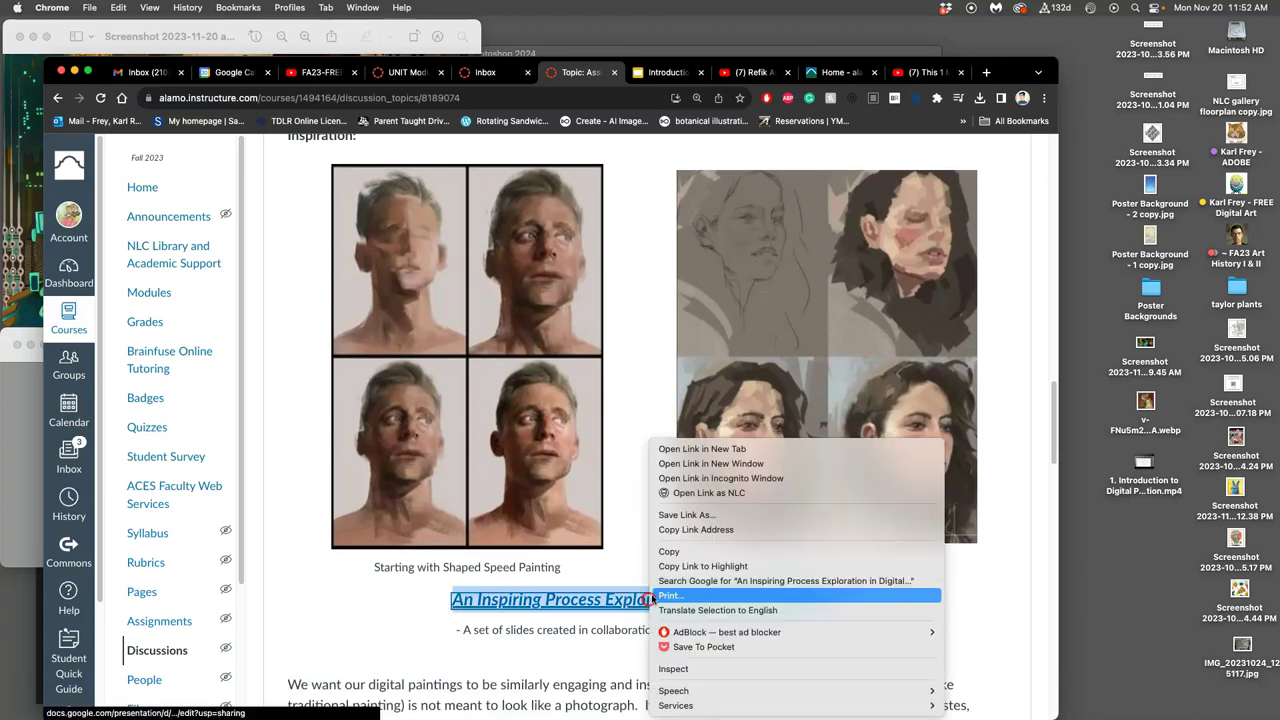
- Open the Inspiring Process slides in a new tab and scroll down to the past student examples
click(660, 446)
scroll(618, 420, down, 10)
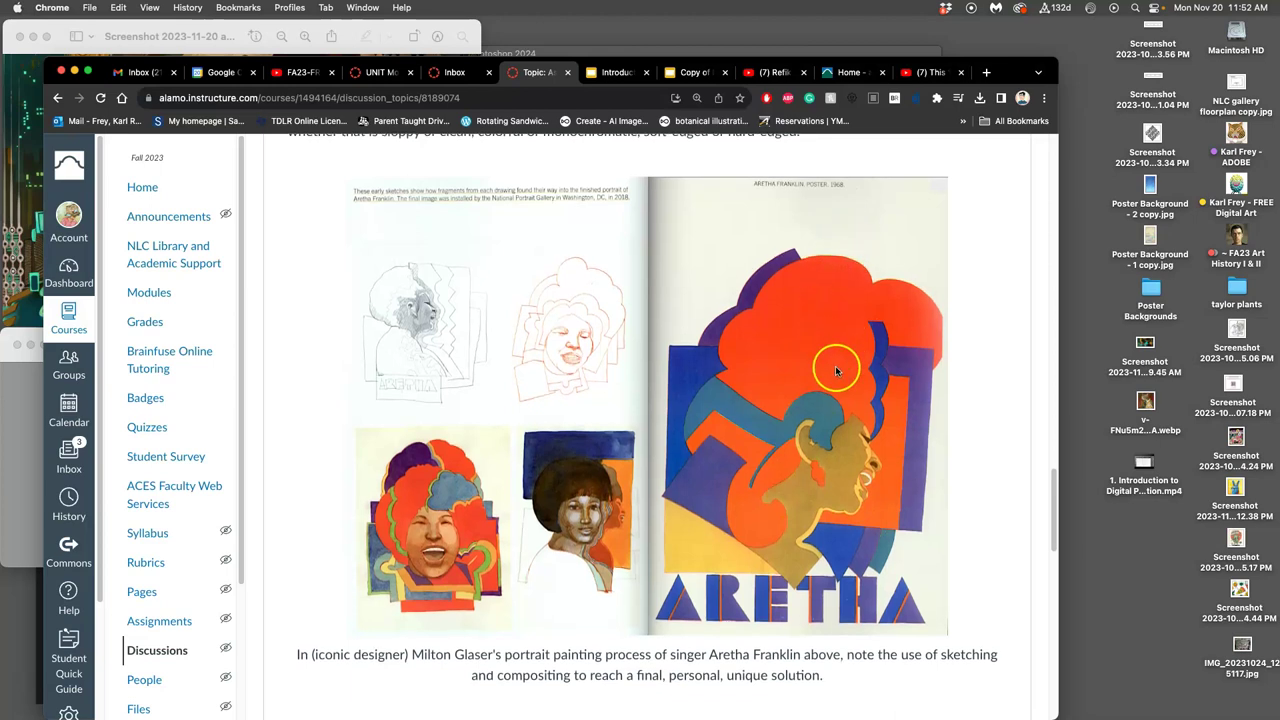
scroll(827, 371, down, 1)
scroll(827, 371, down, 2)
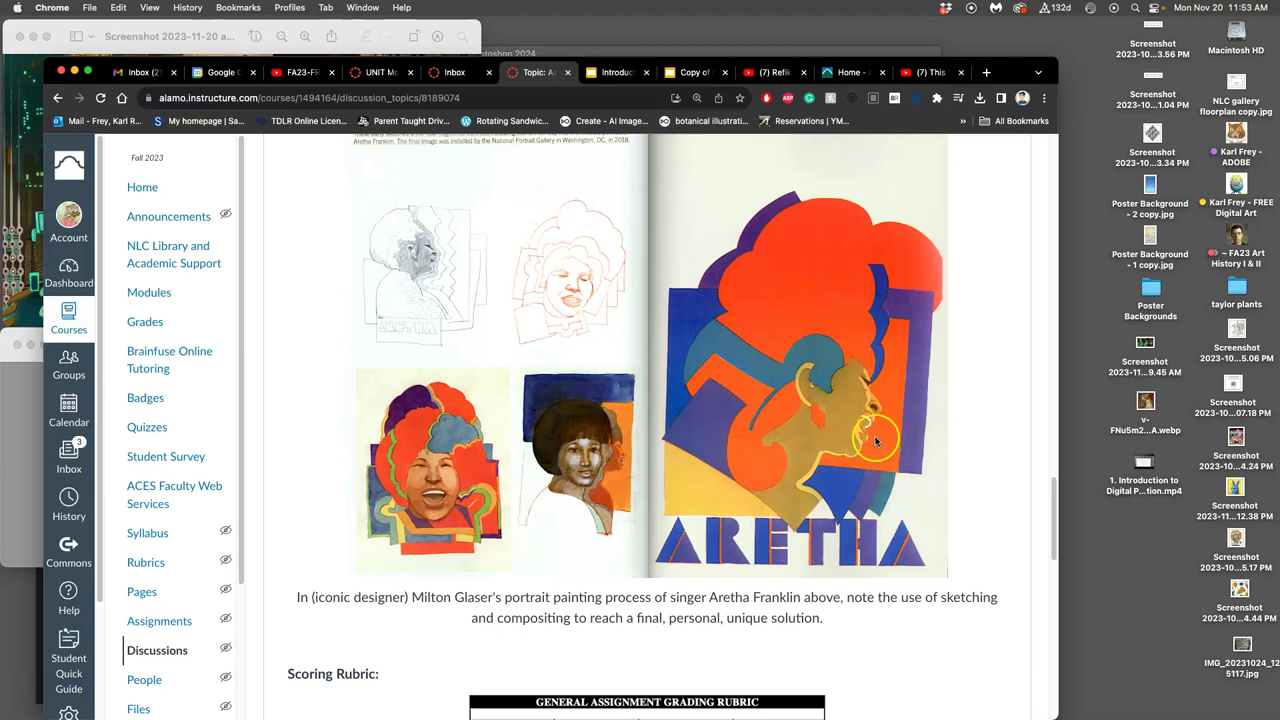
scroll(820, 512, down, 10)
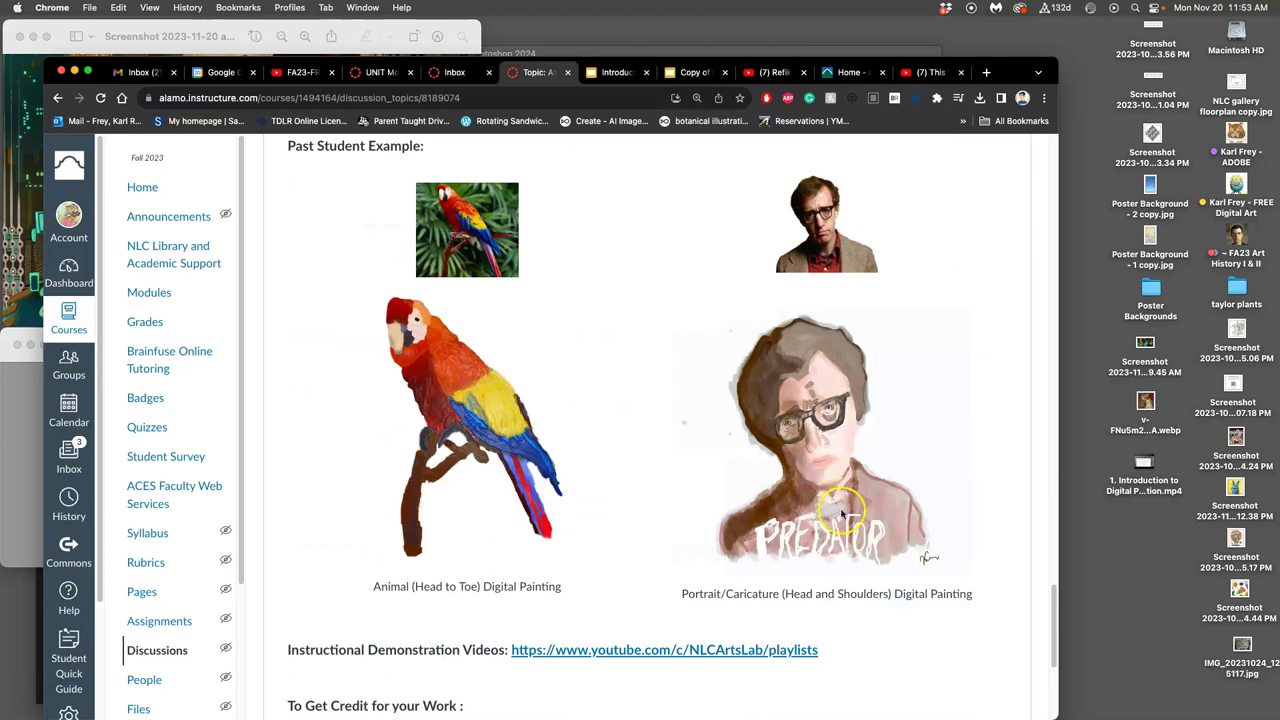
- Open a blank reply editor under the discussion with the cursor in its body
scroll(823, 508, up, 1)
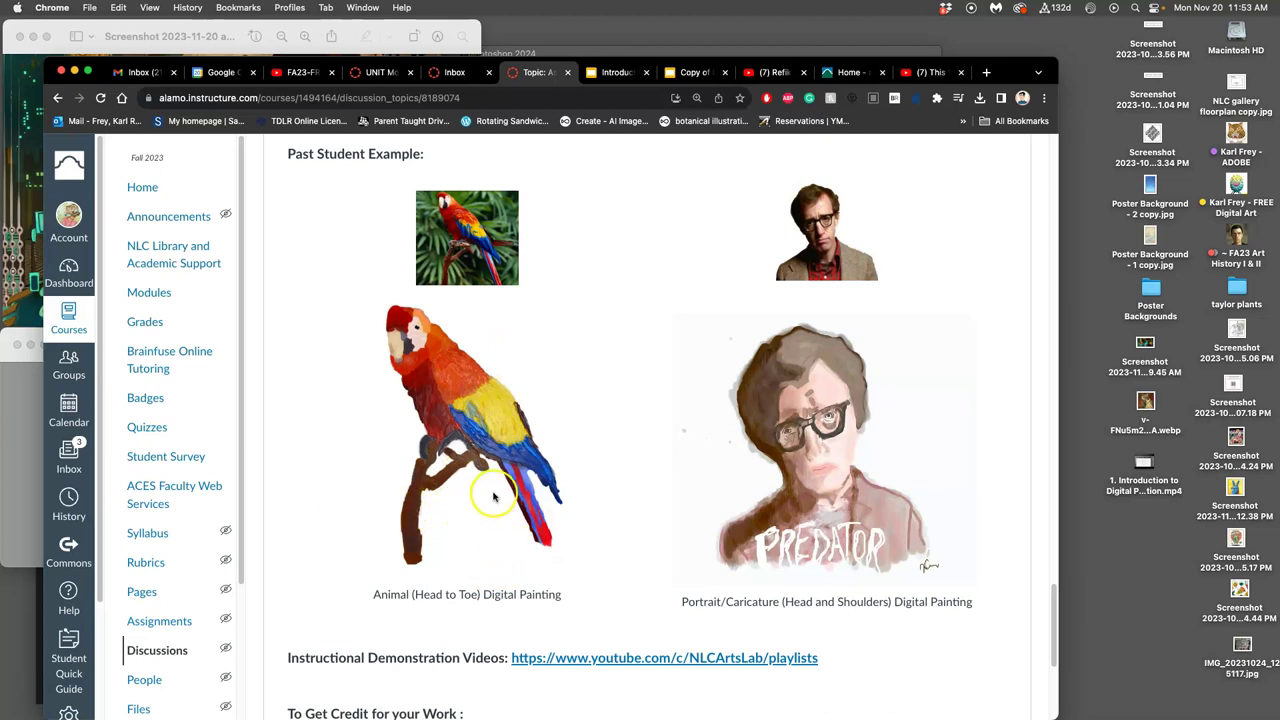
scroll(527, 495, down, 5)
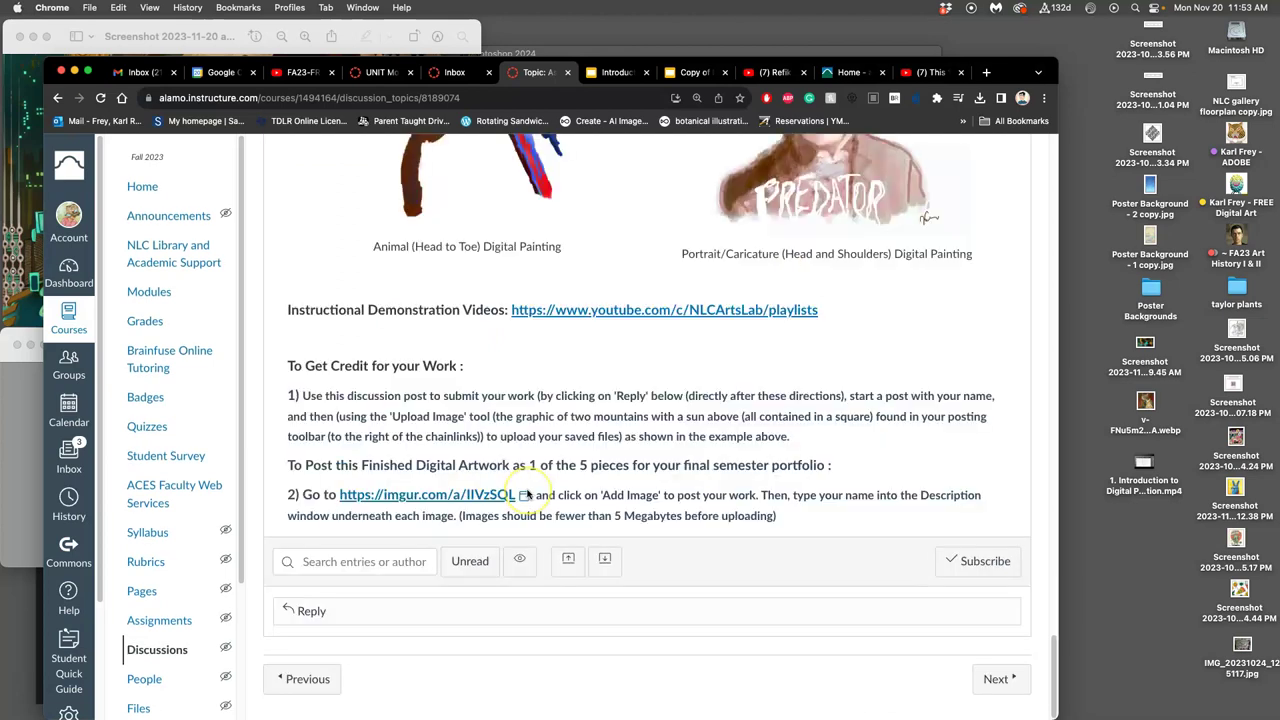
click(378, 614)
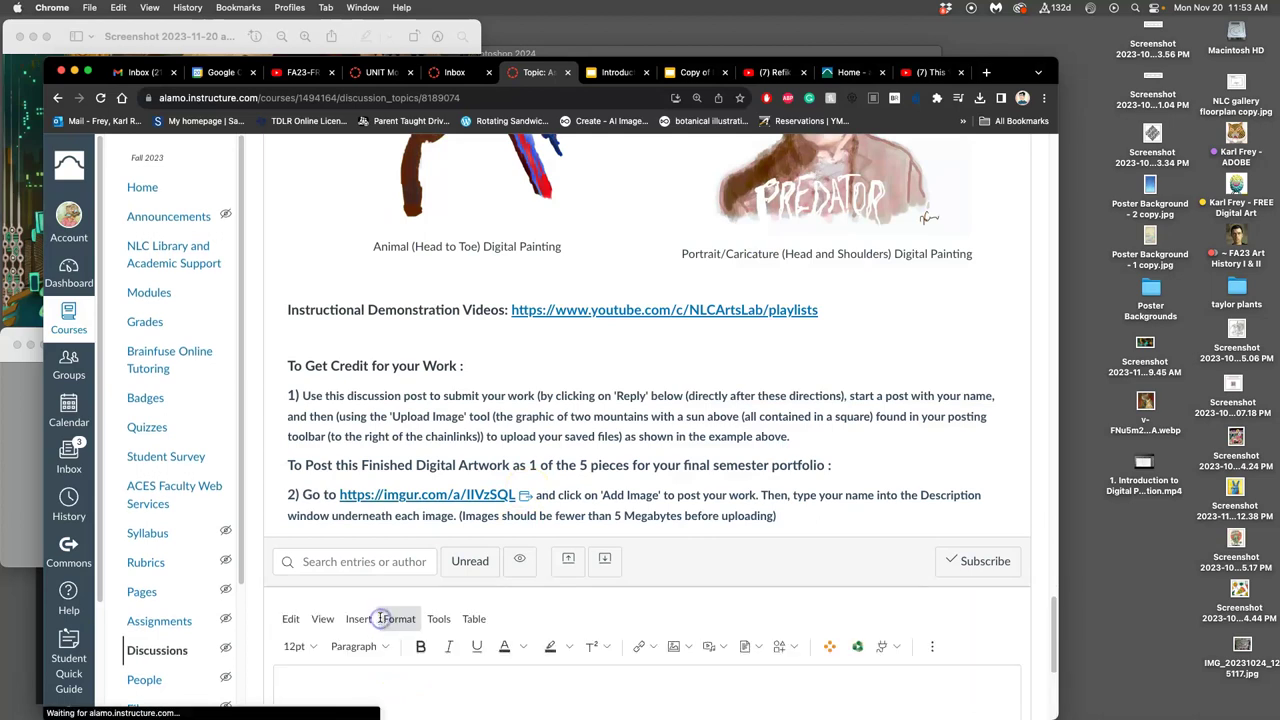
click(421, 517)
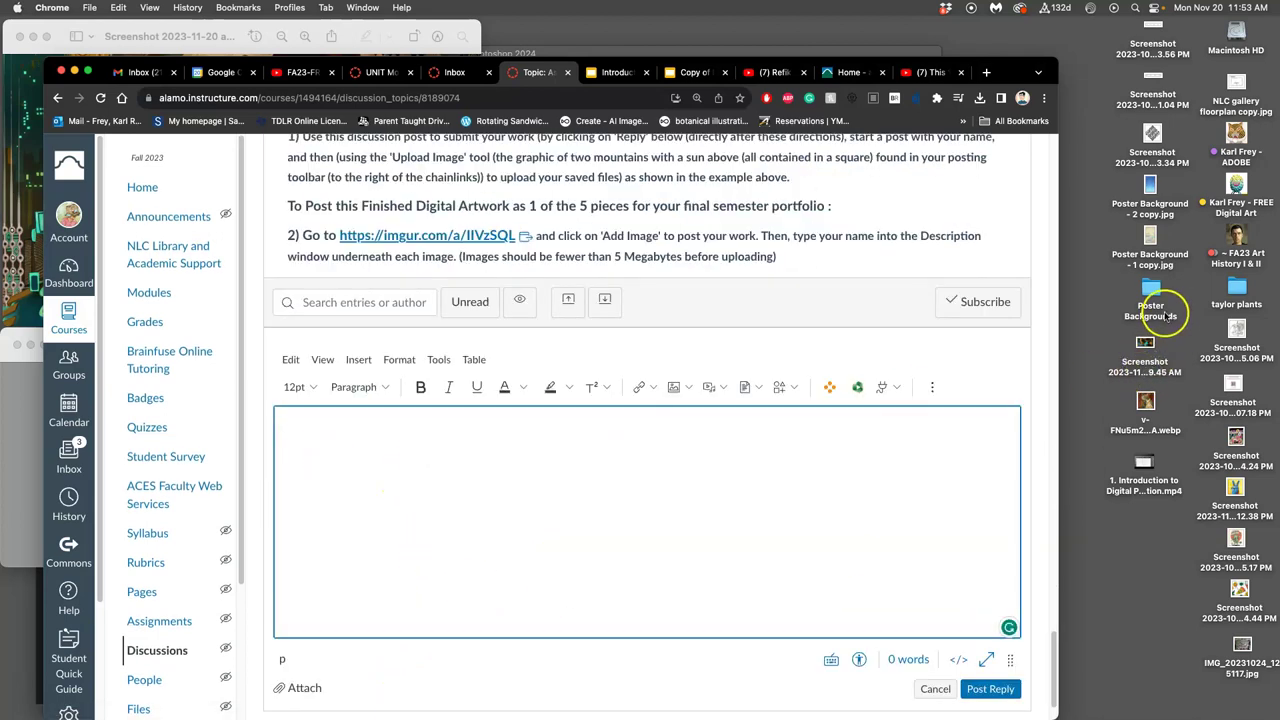
click(1236, 136)
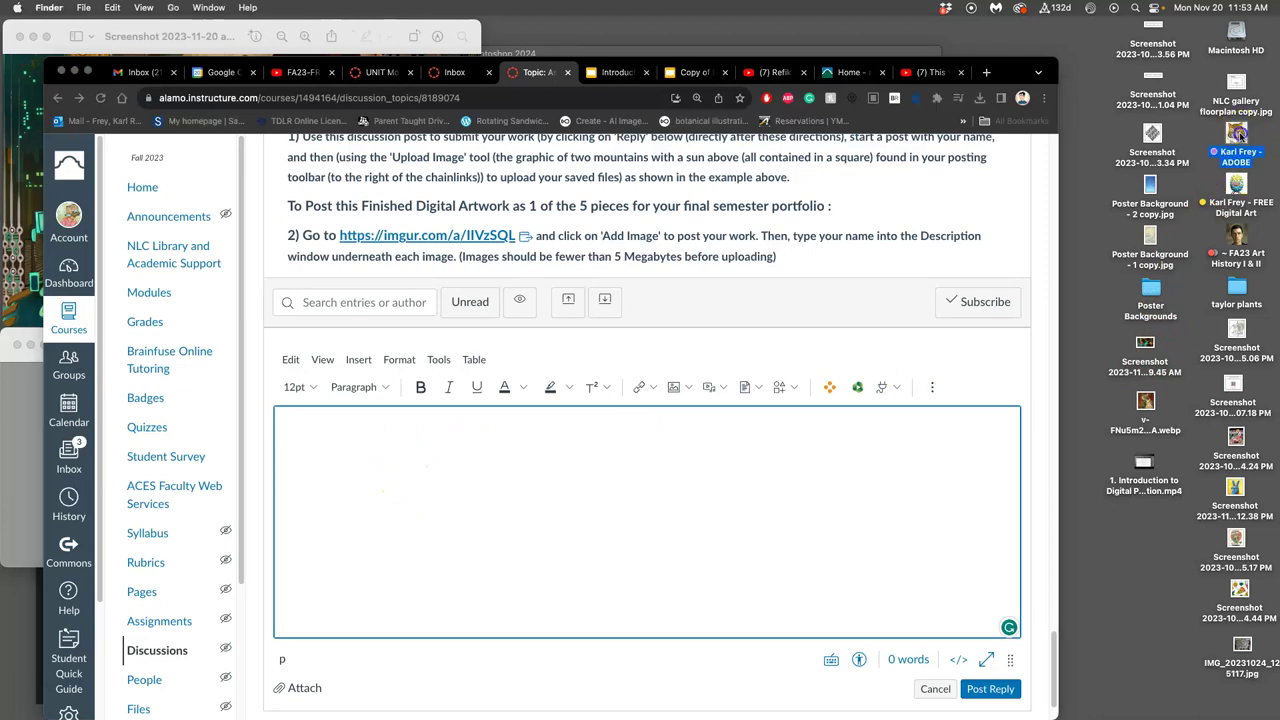
- Open IMG_20231118_125246.jpg from the Assign 7 folder in Preview and crop it around the cat
double_click(1236, 136)
click(764, 557)
double_click(764, 557)
double_click(738, 176)
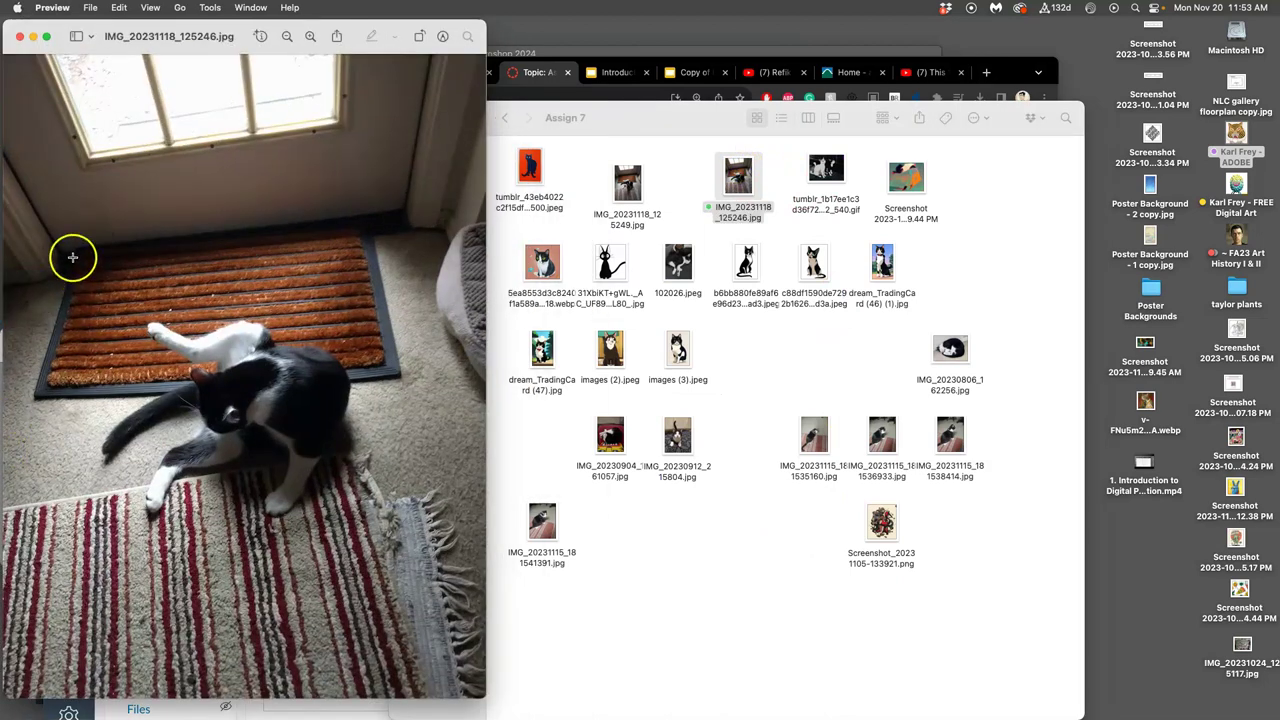
drag(73, 259, 384, 618)
drag(301, 452, 302, 399)
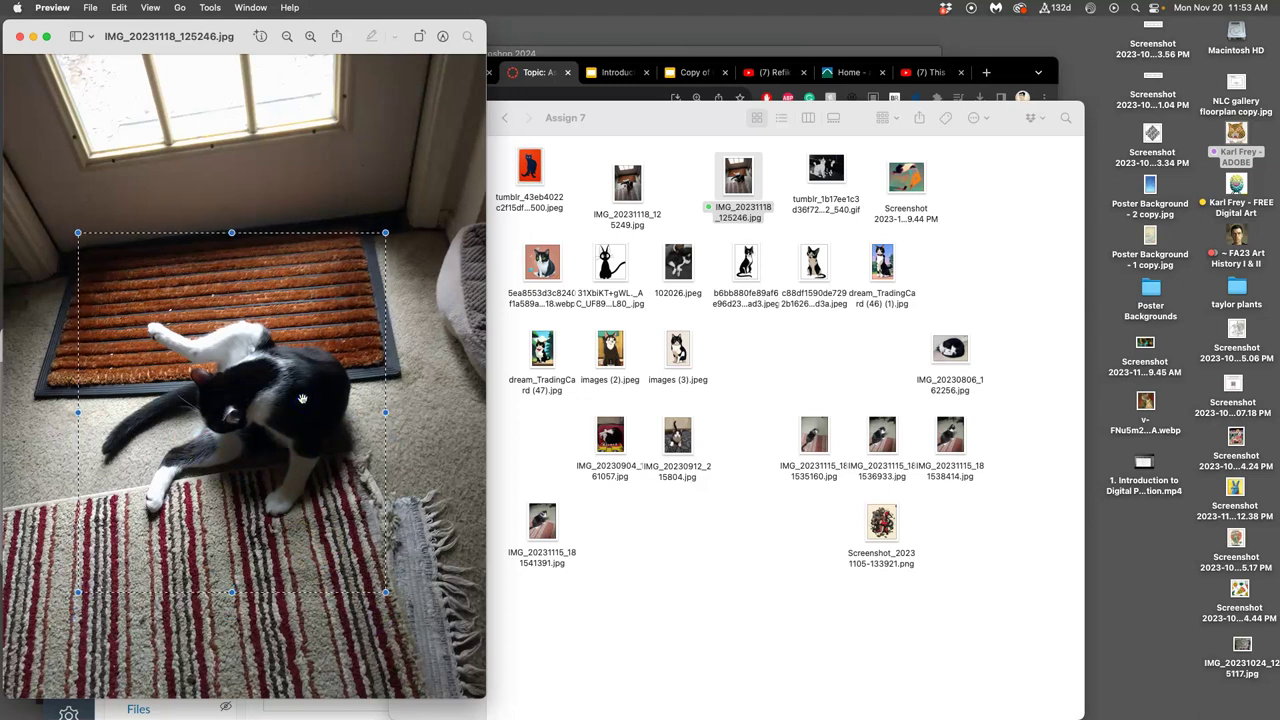
key(super+k)
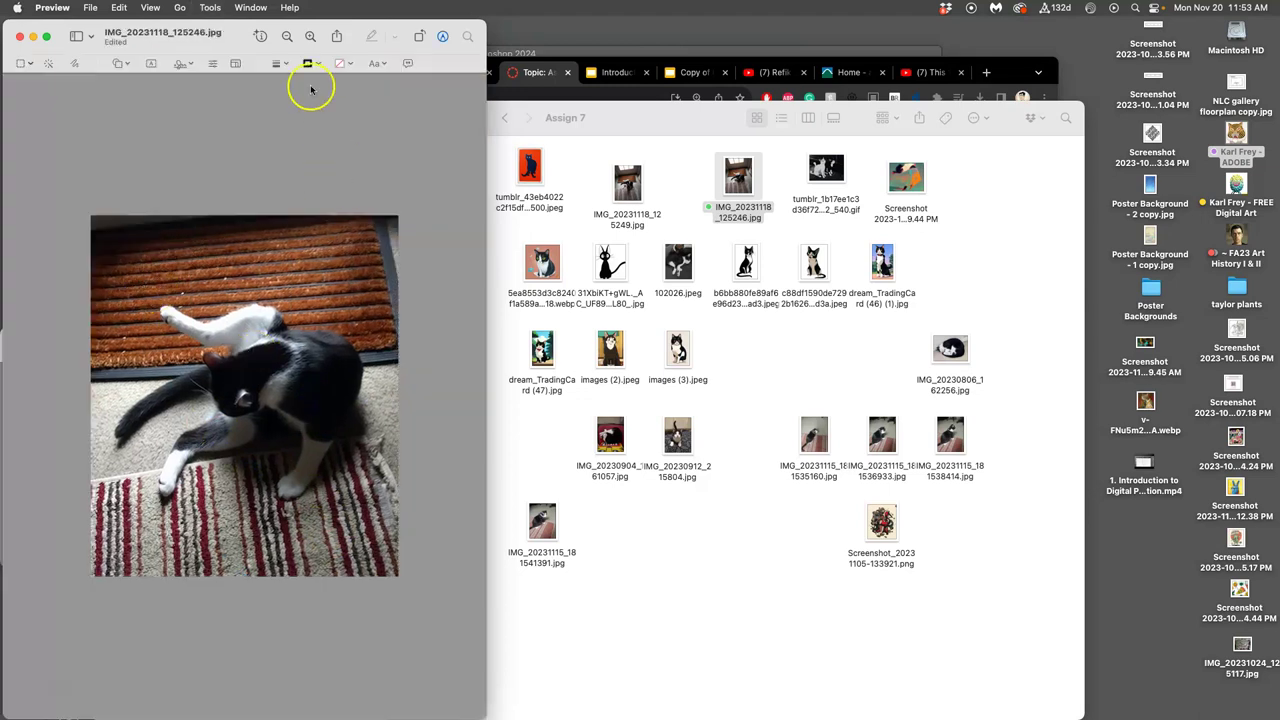
- Apply Auto Levels, brighten highlights, deepen shadows and raise sharpness near maximum in Adjust Color
click(211, 10)
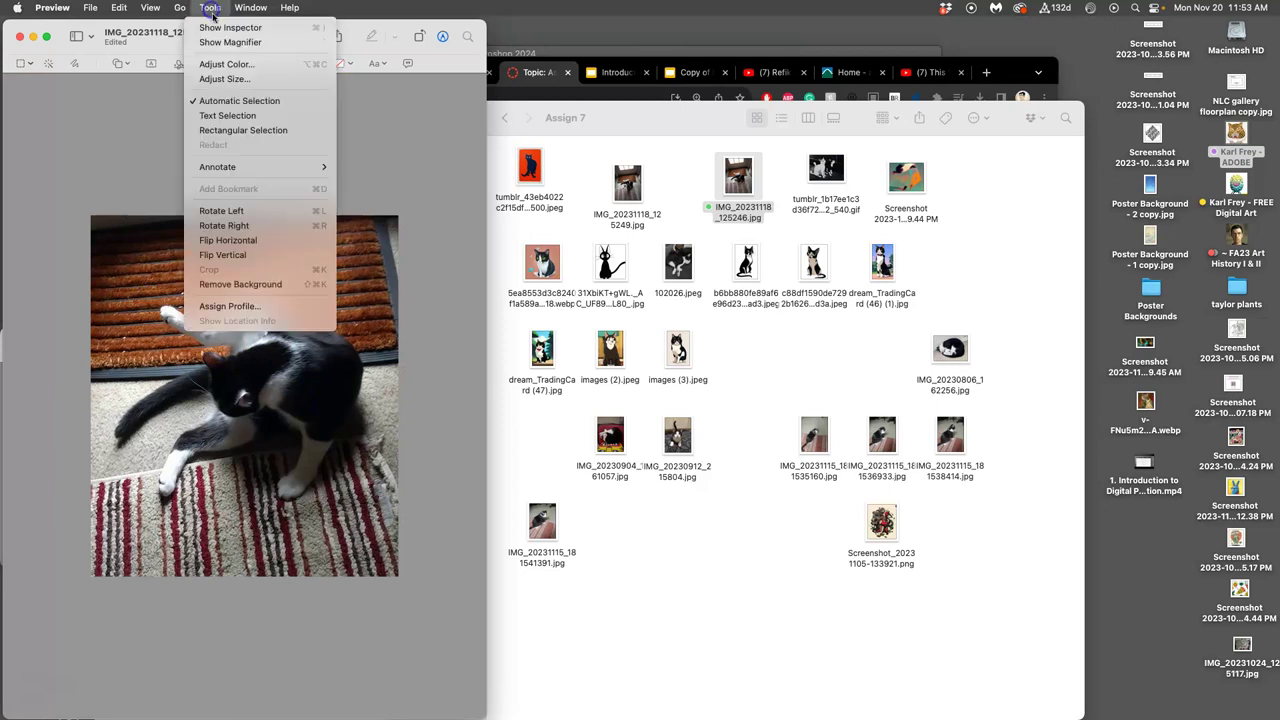
click(224, 65)
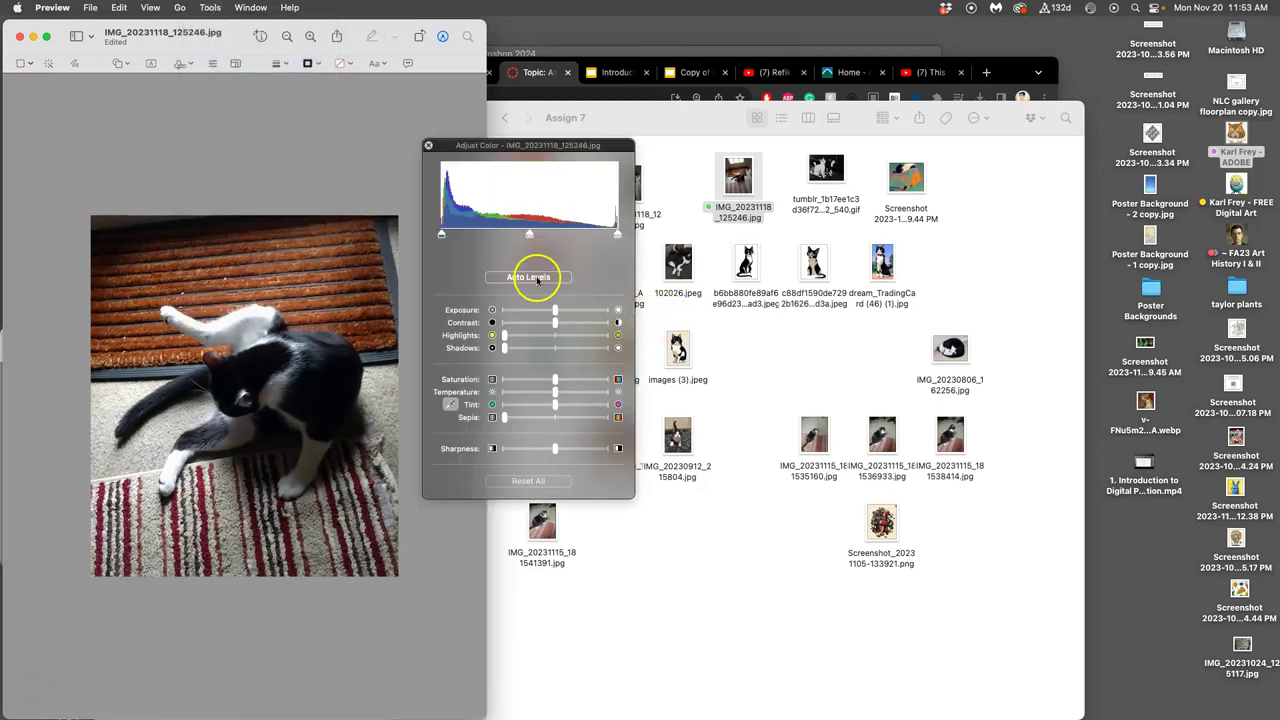
click(537, 279)
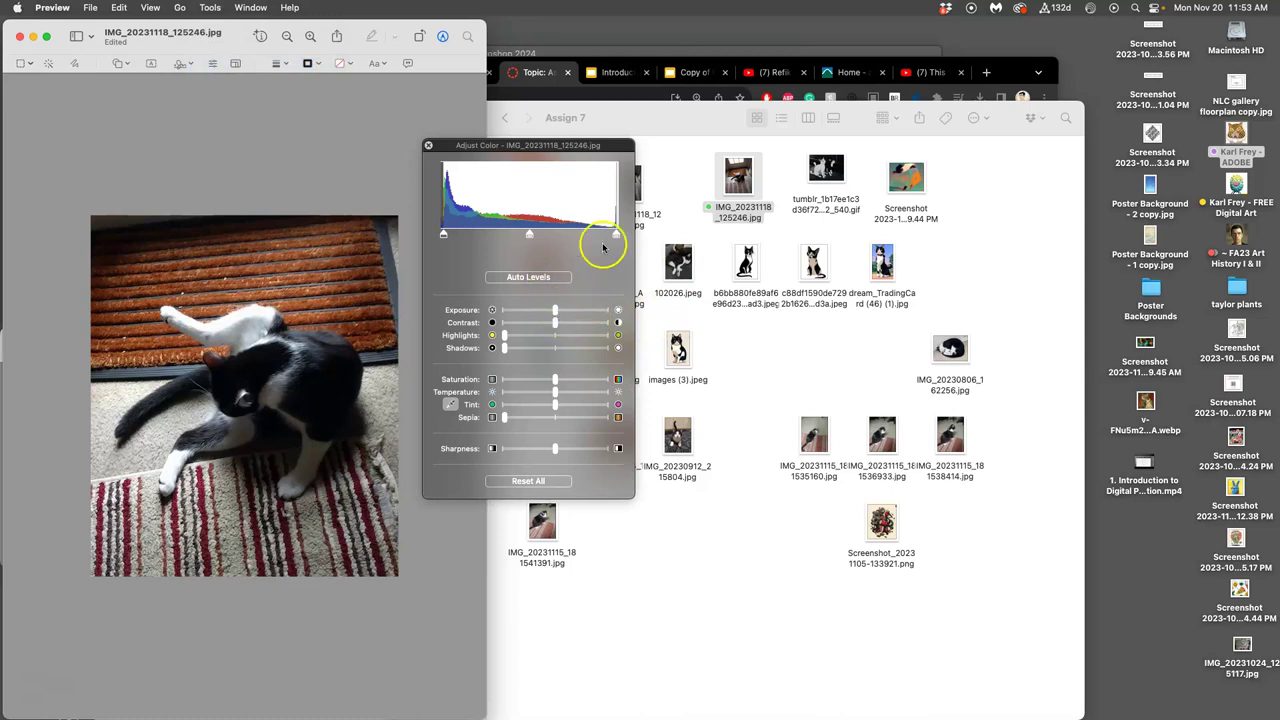
drag(615, 234, 492, 235)
drag(555, 453, 612, 450)
drag(444, 235, 453, 236)
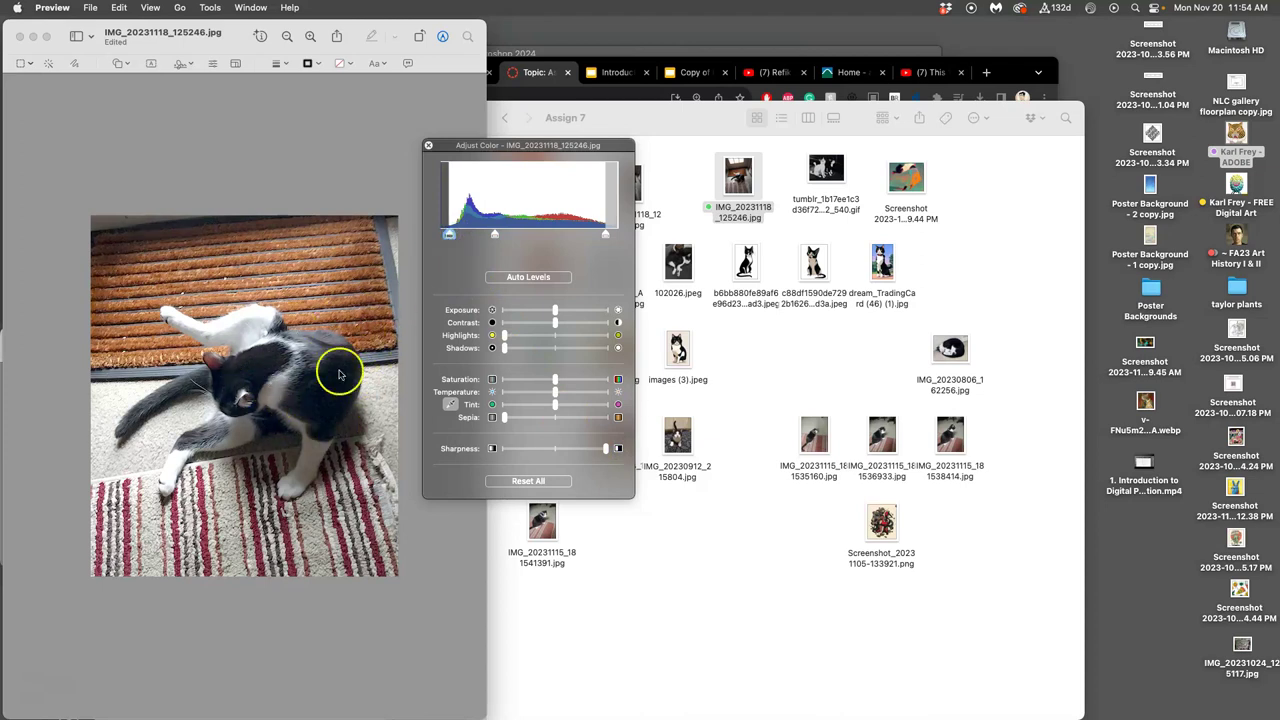
- Close Preview and open IMG_20231118_125246.jpg with Adobe Photoshop 2024 from Finder
click(19, 37)
click(700, 193)
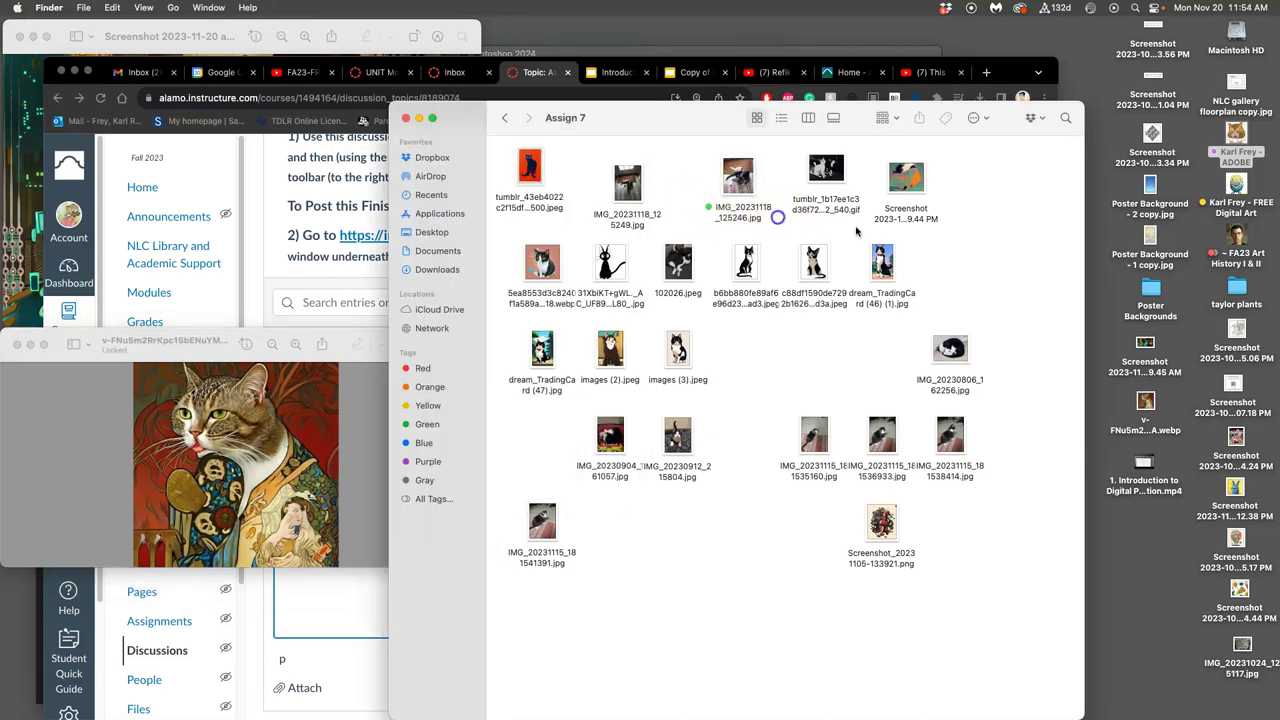
right_click(750, 188)
mouse_move(768, 212)
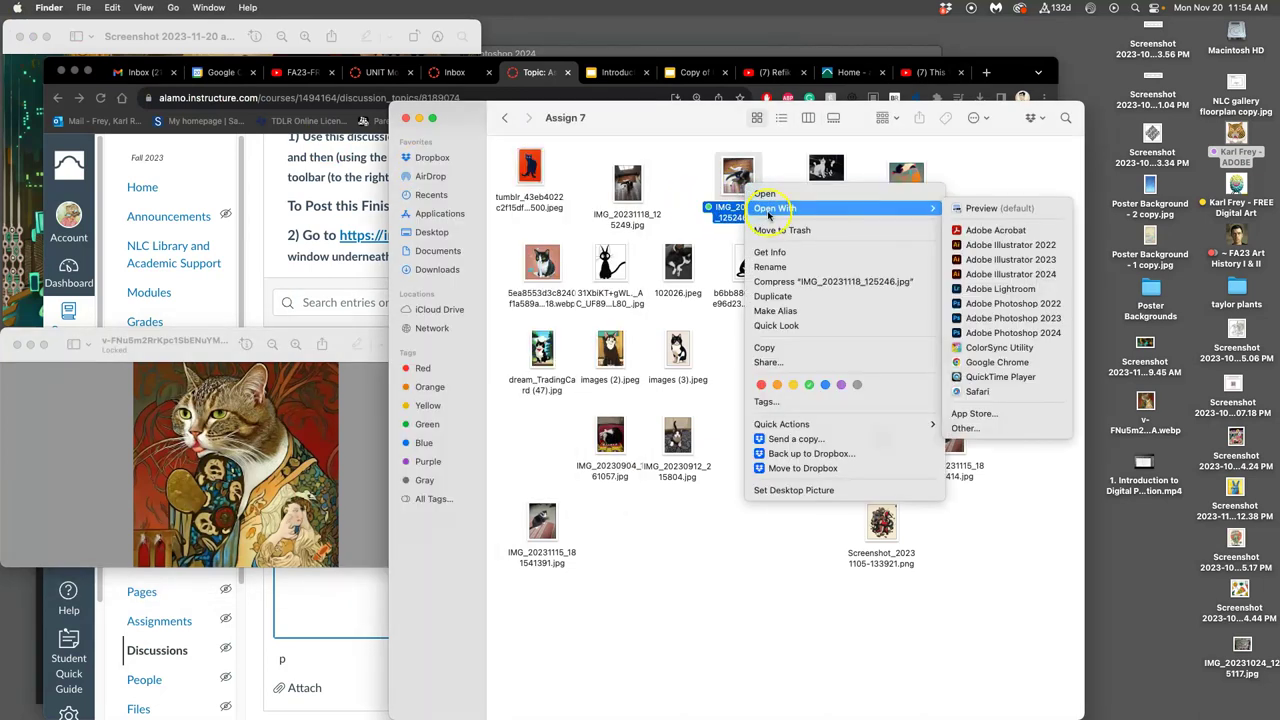
click(1035, 333)
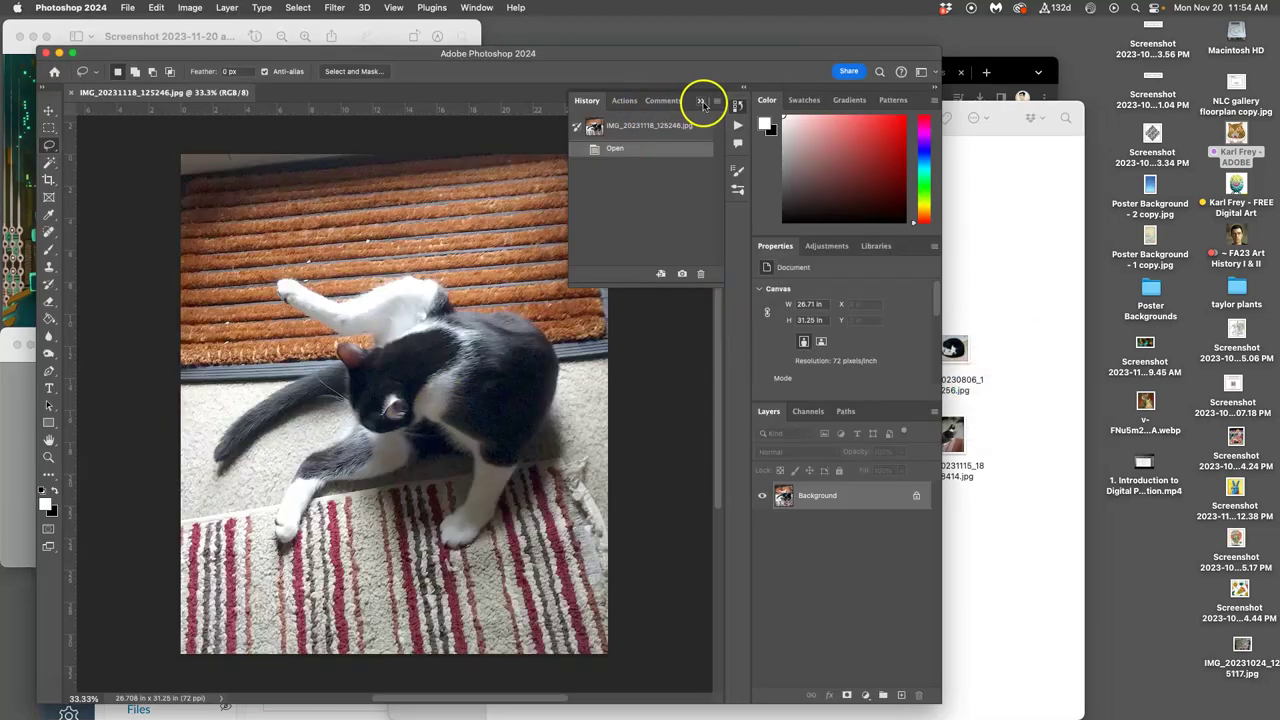
- Resize the canvas to 60 × 140 inches, anchored top-left, with a white extension color
click(703, 104)
key(super+minus)
key(super+minus)
key(super+minus)
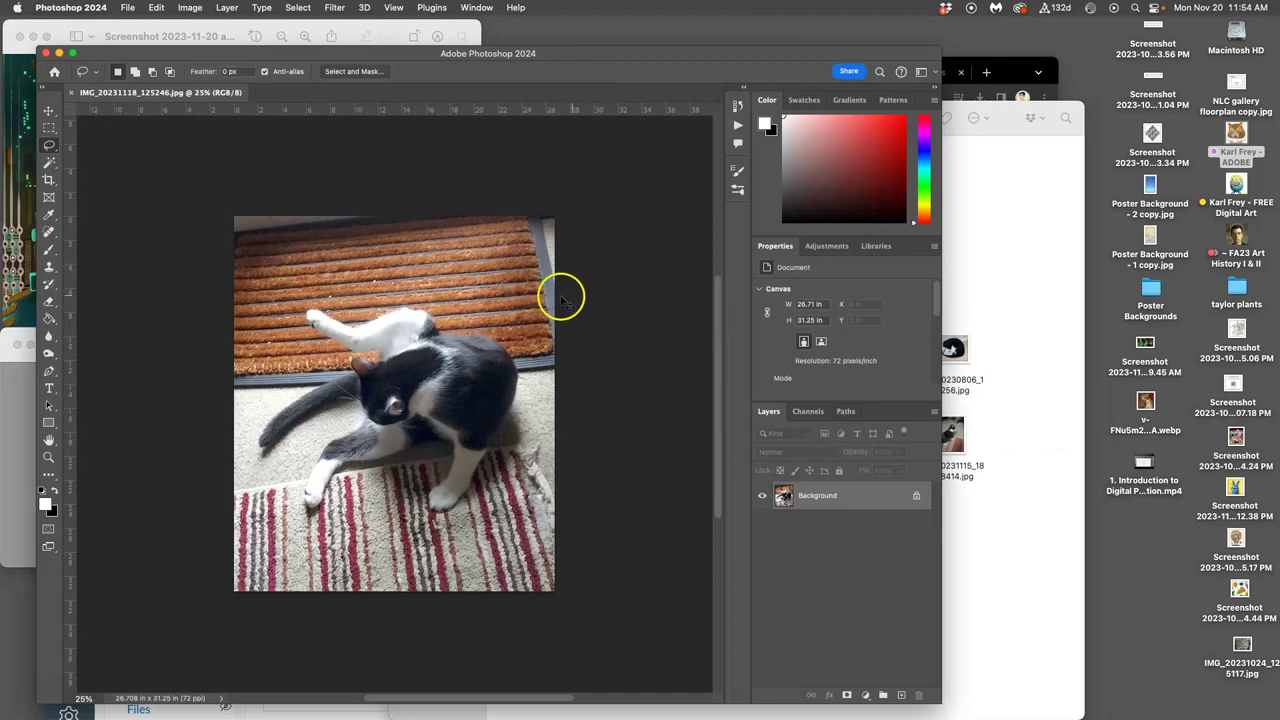
click(187, 9)
click(215, 118)
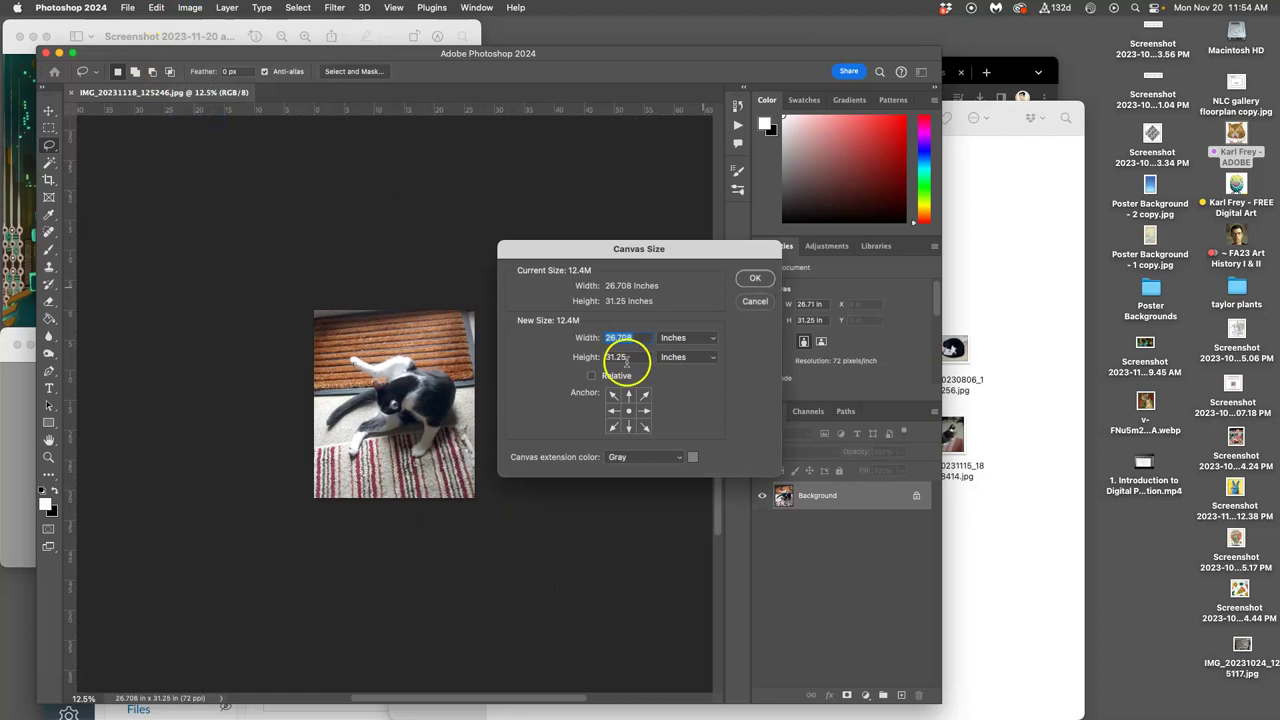
click(613, 394)
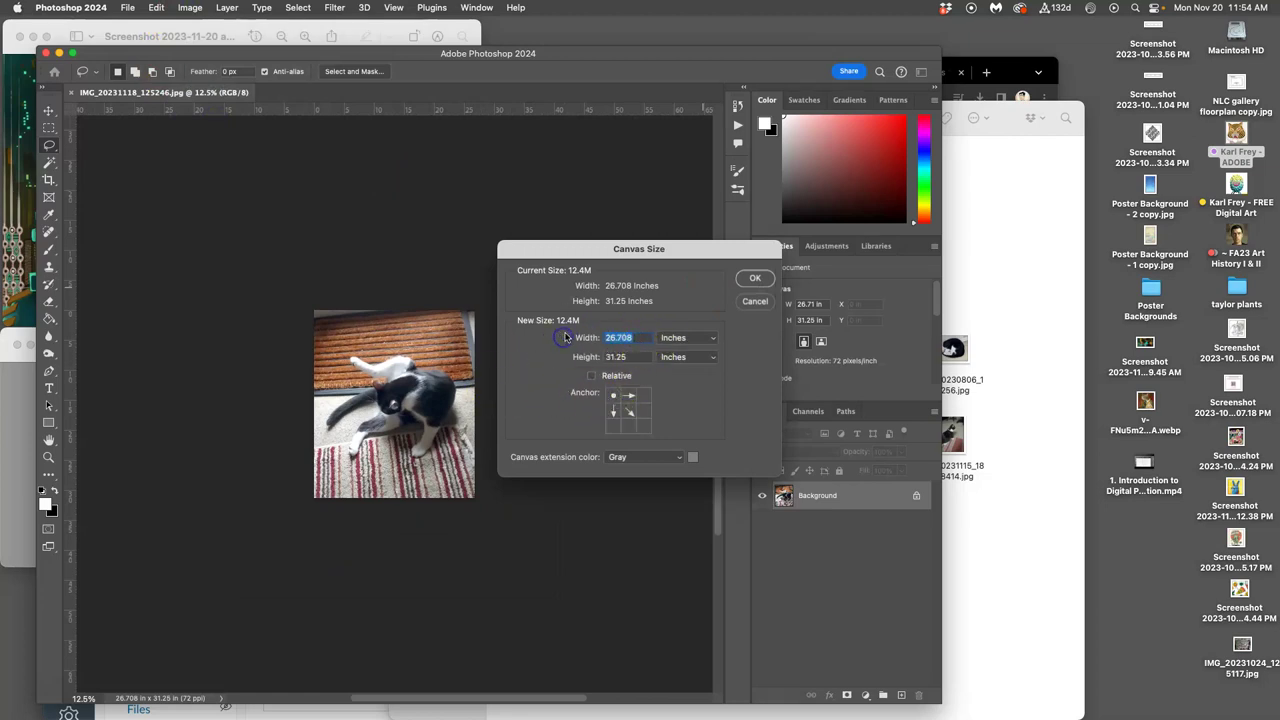
text(60)
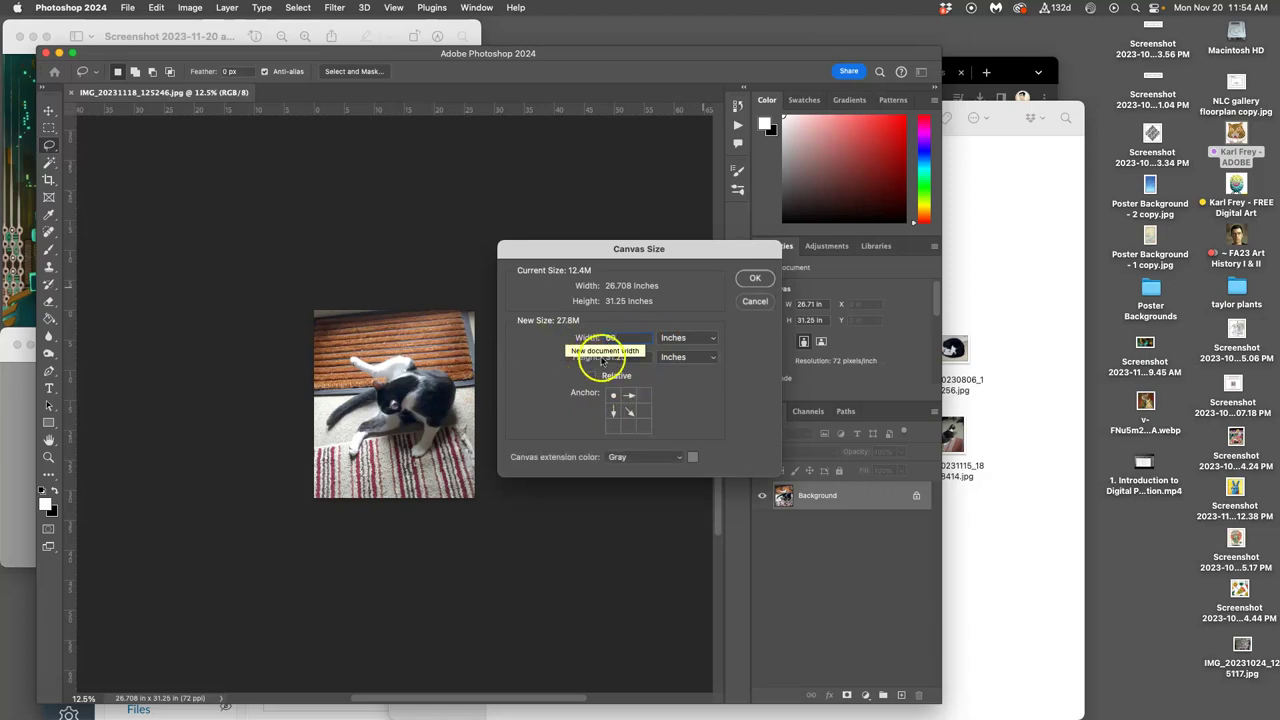
click(568, 358)
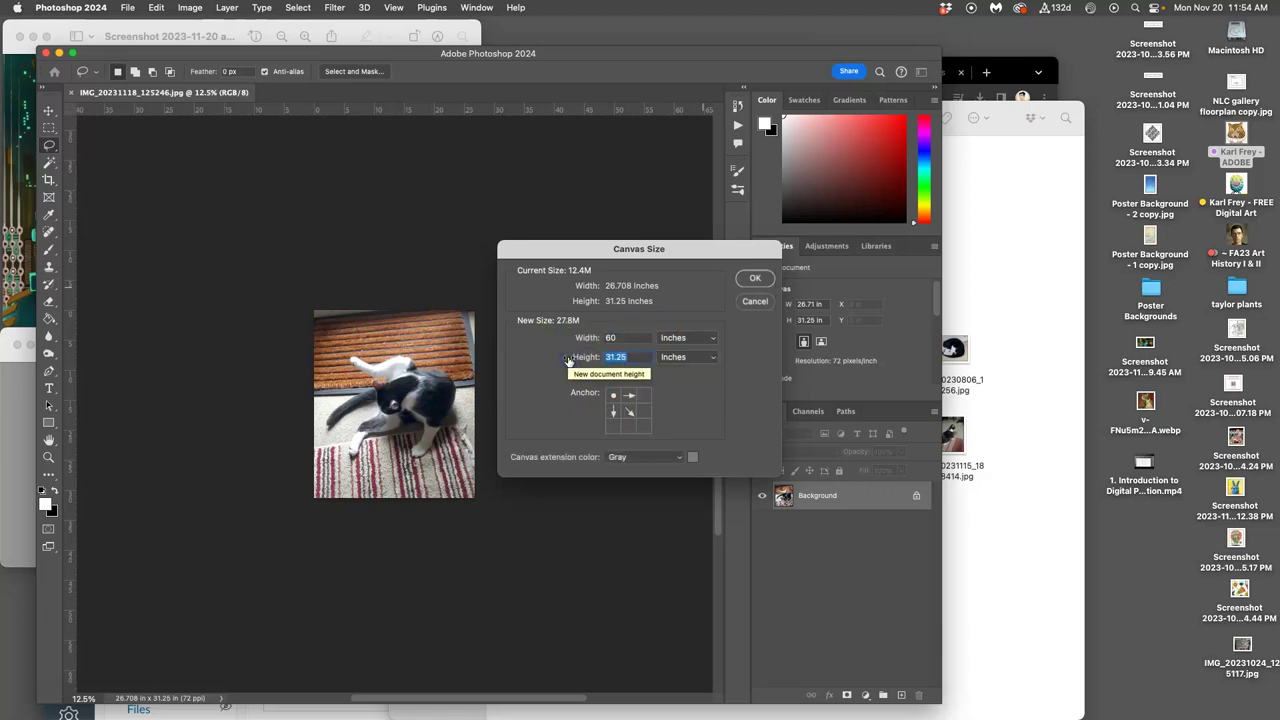
text(140)
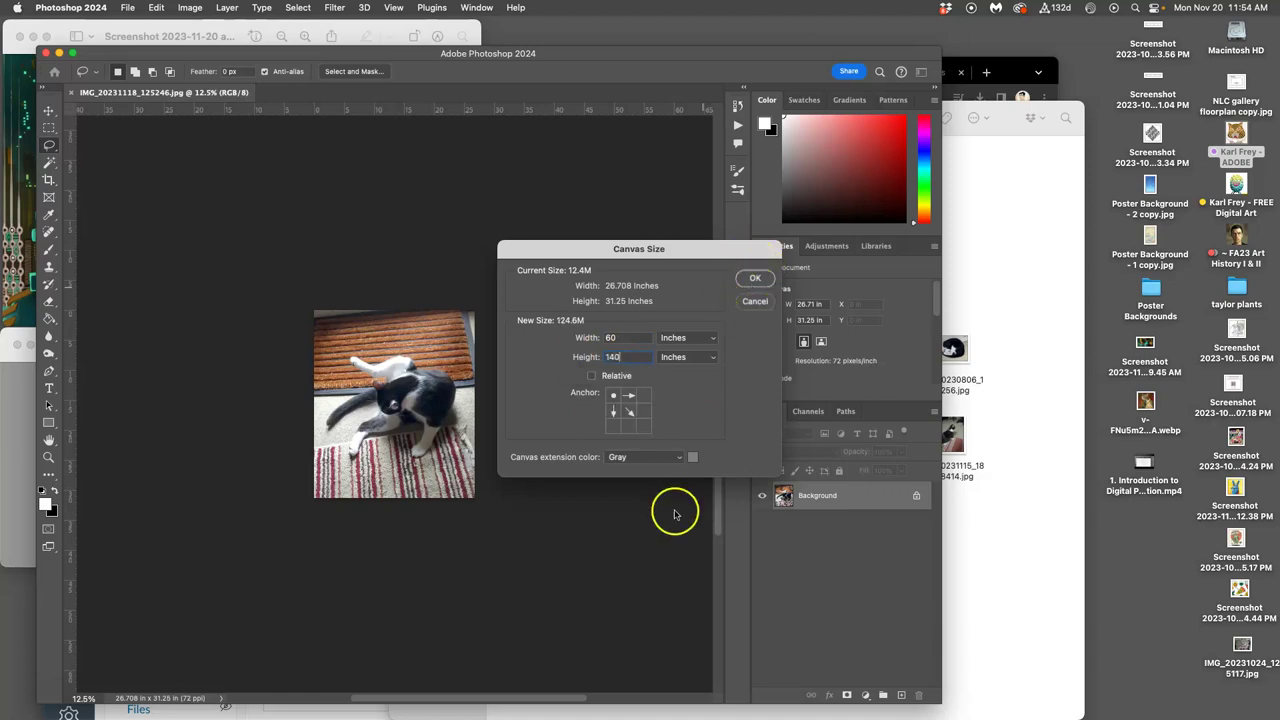
click(678, 458)
click(623, 428)
click(755, 278)
click(610, 358)
scroll(610, 358, down, 5)
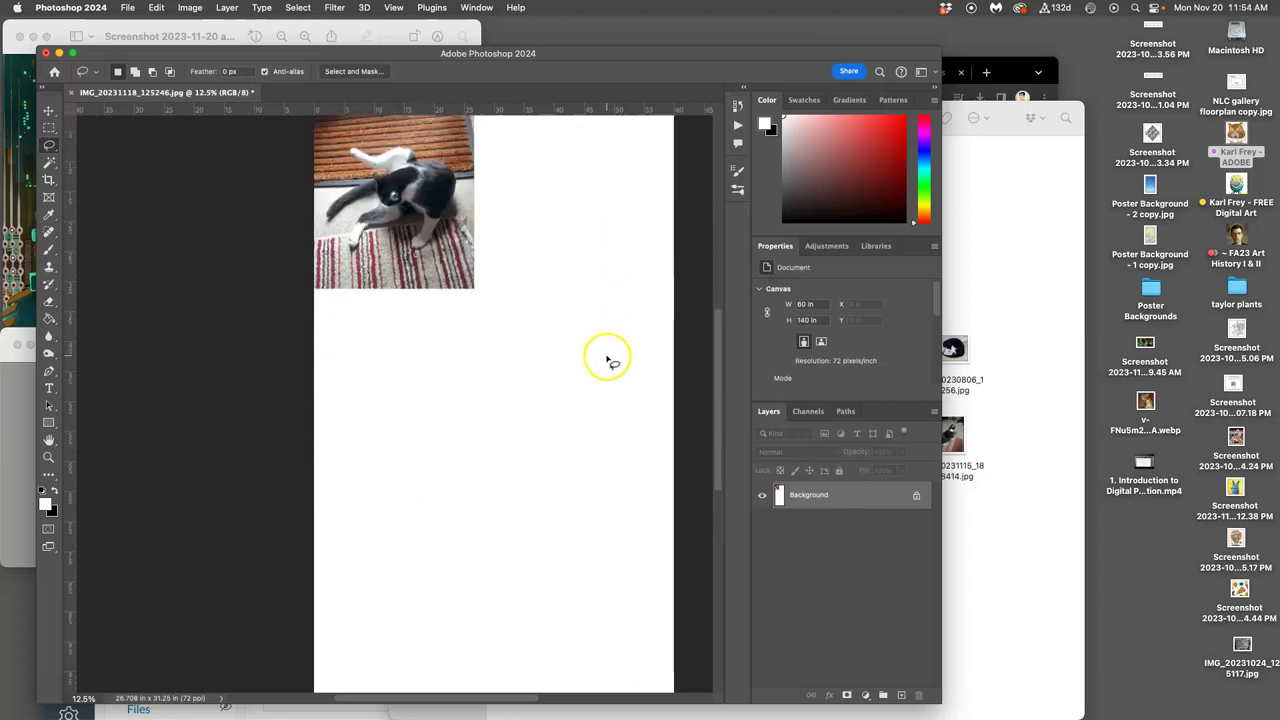
scroll(607, 362, up, 5)
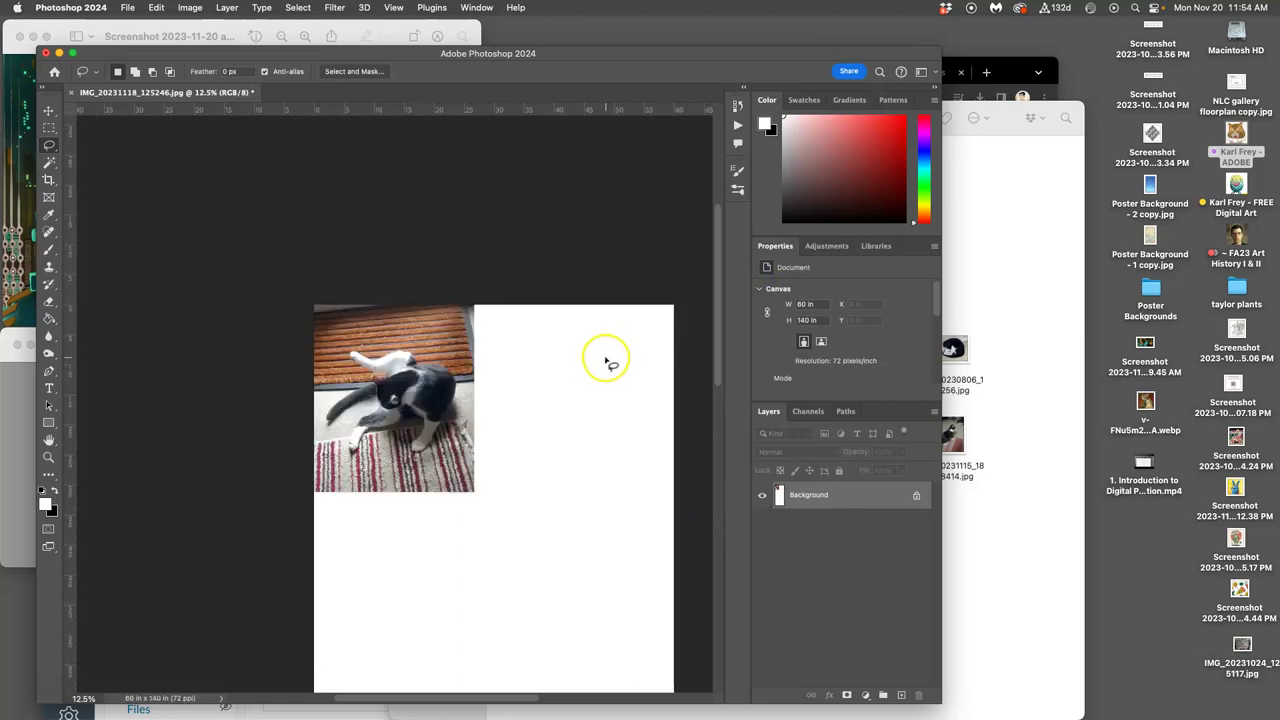
- Place IMG_20230912_215804.jpg into the collage, scaled to about 80% and positioned
click(1025, 335)
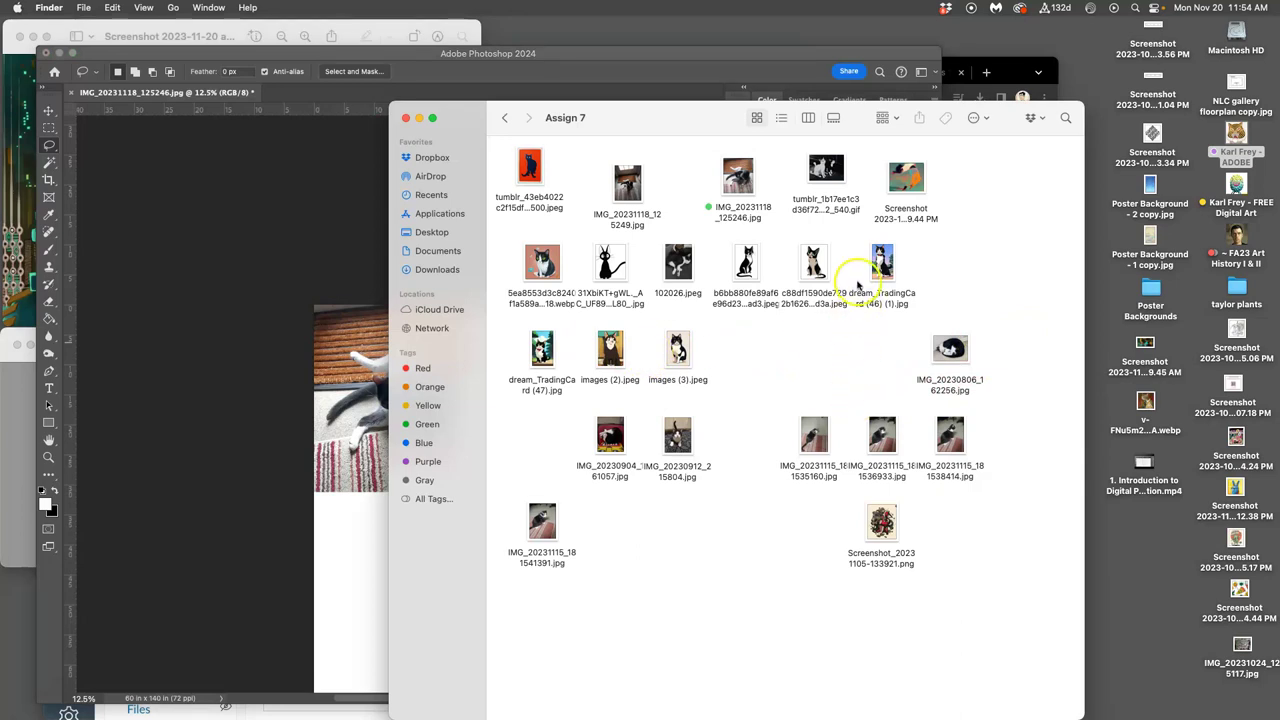
drag(678, 437, 360, 549)
drag(472, 547, 567, 431)
drag(464, 546, 512, 484)
drag(580, 437, 537, 453)
double_click(588, 484)
- Place the red-chair photo IMG_20230904_161057.jpg, shrink it and send it one layer down
click(1000, 470)
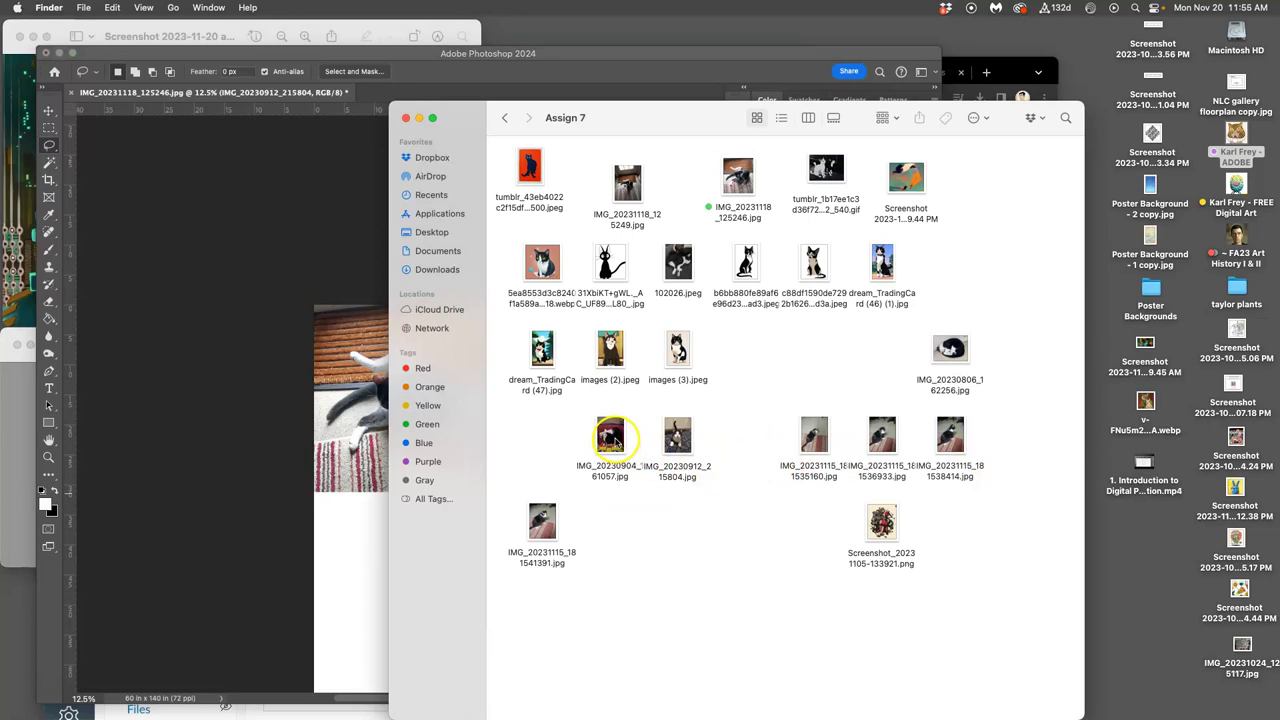
drag(614, 440, 349, 537)
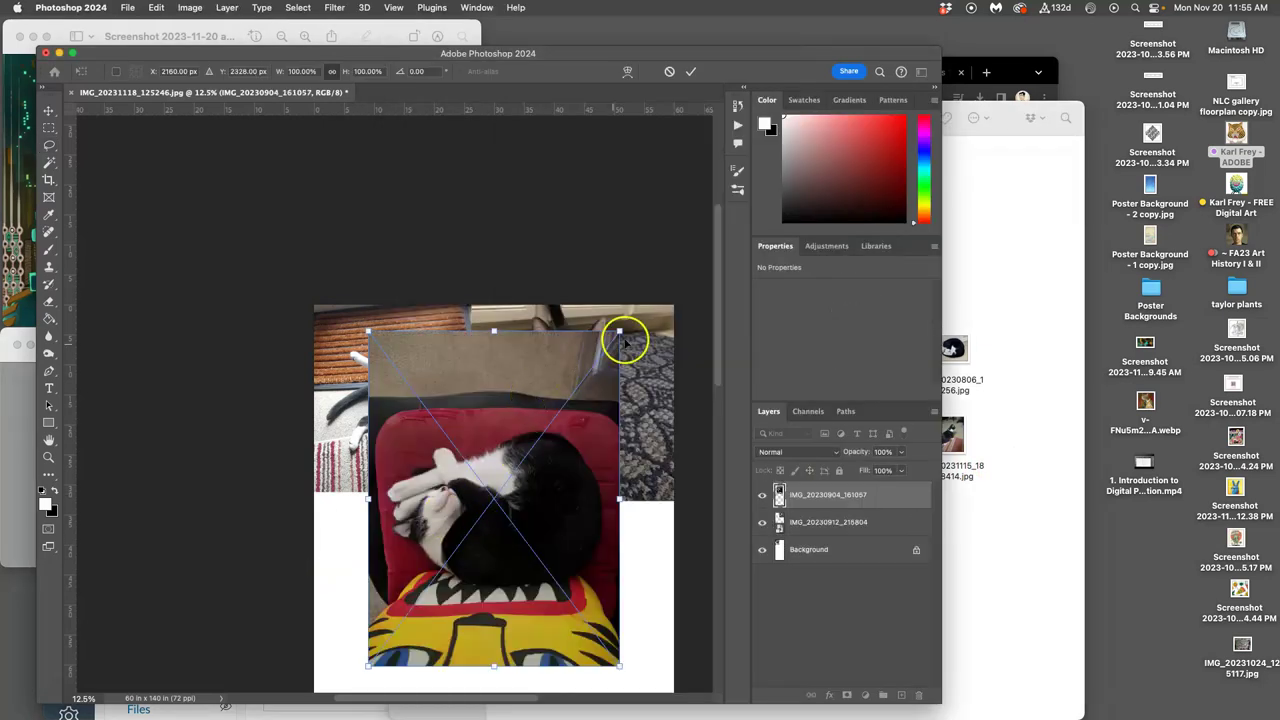
drag(620, 331, 616, 493)
key(Return)
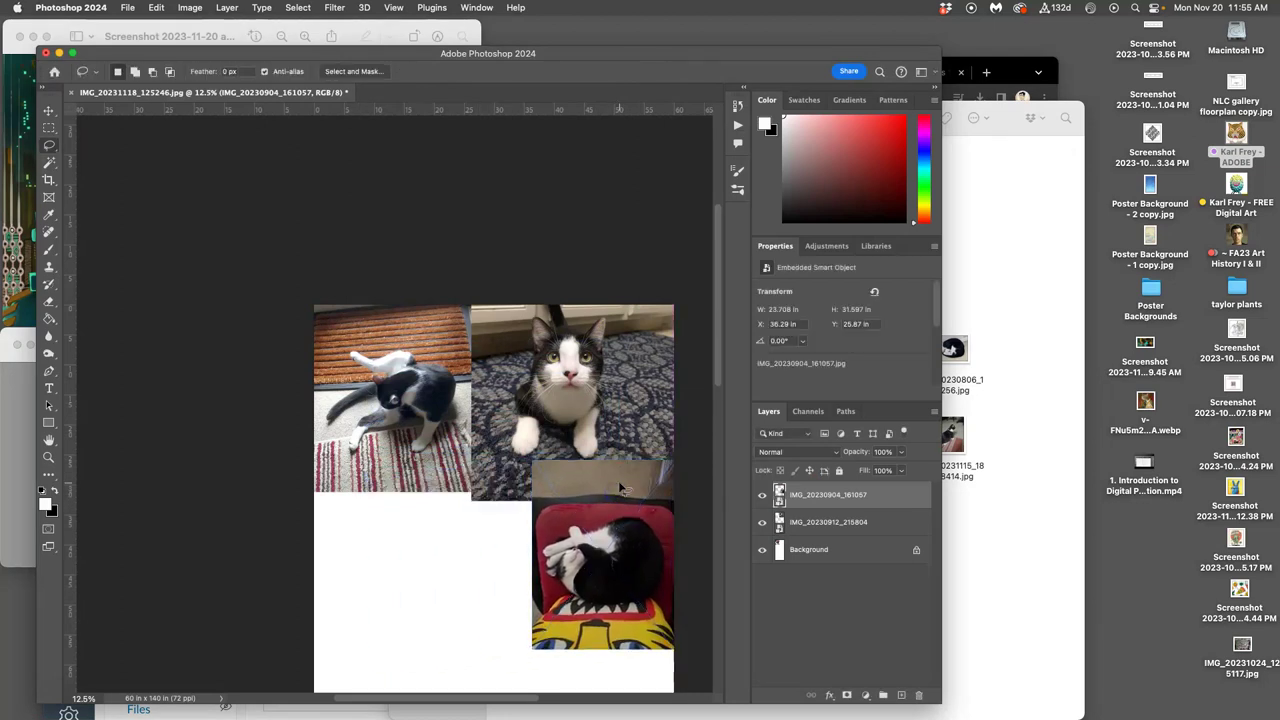
key(super+bracketleft)
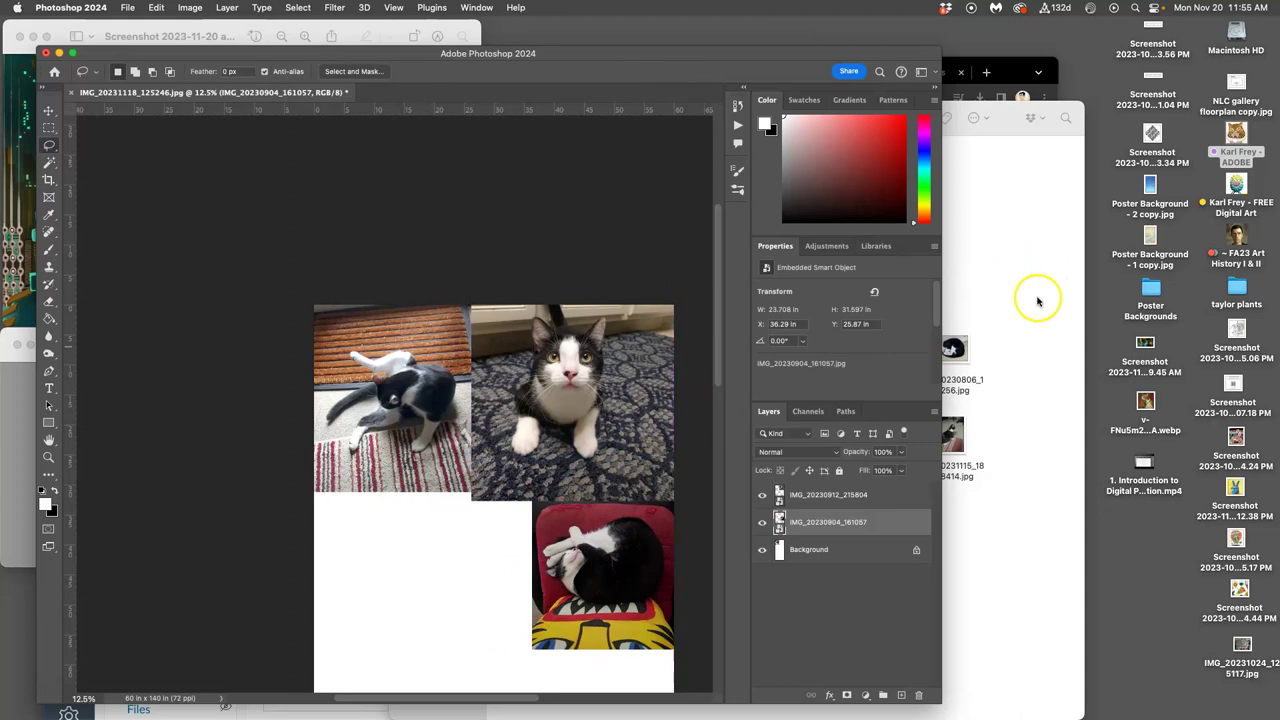
- Place the sleeping cat photo IMG_20230806_162256.jpg, shrunk, beside the red-chair photo
click(1042, 275)
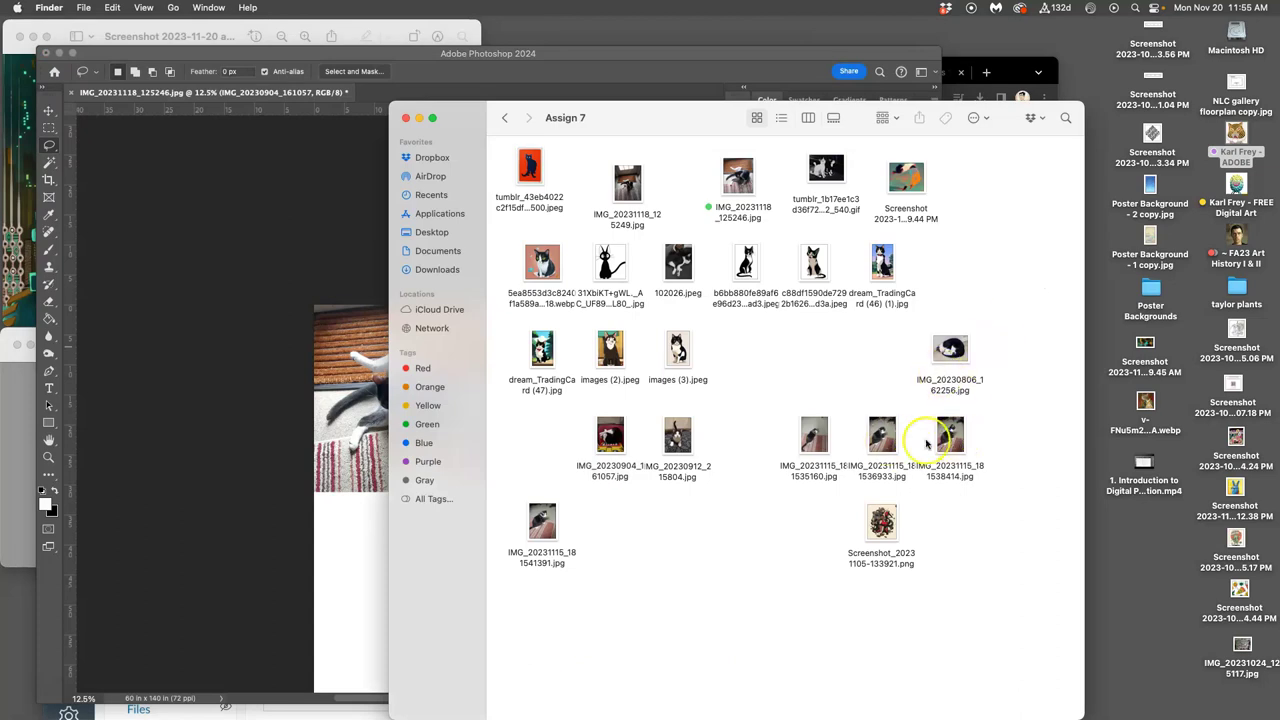
drag(950, 347, 354, 543)
drag(662, 372, 466, 454)
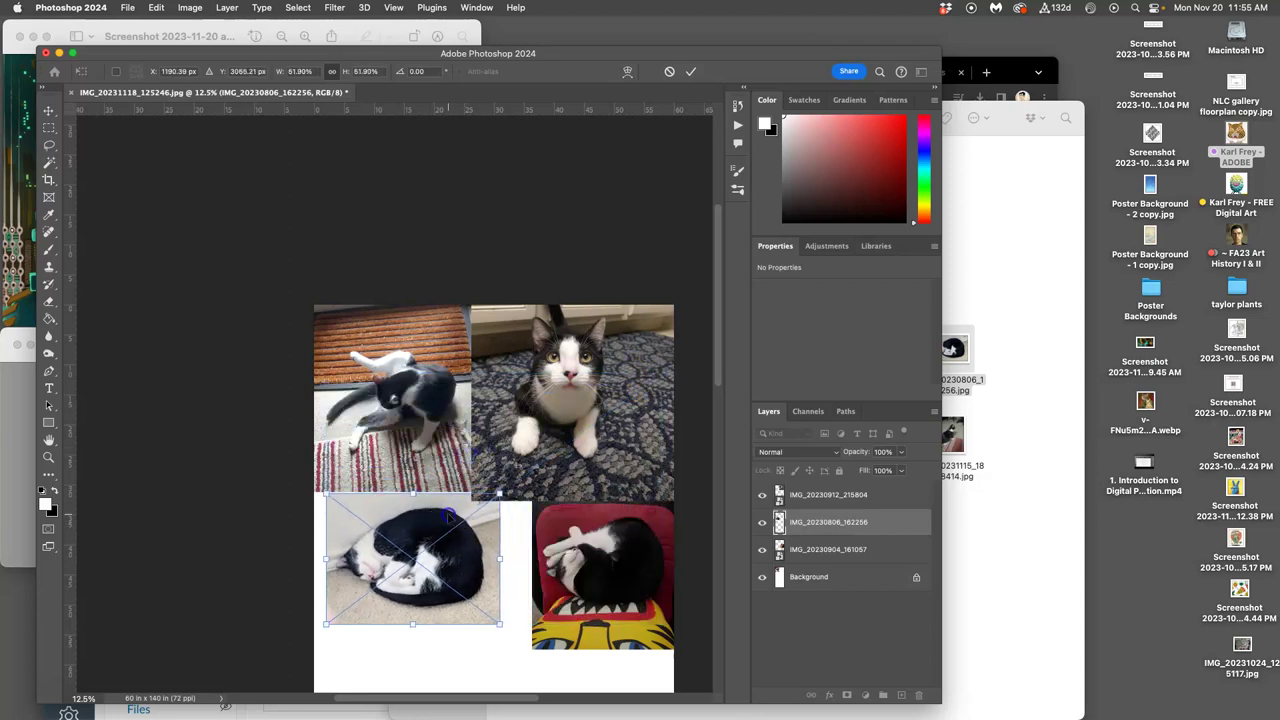
drag(449, 513, 480, 511)
key(Return)
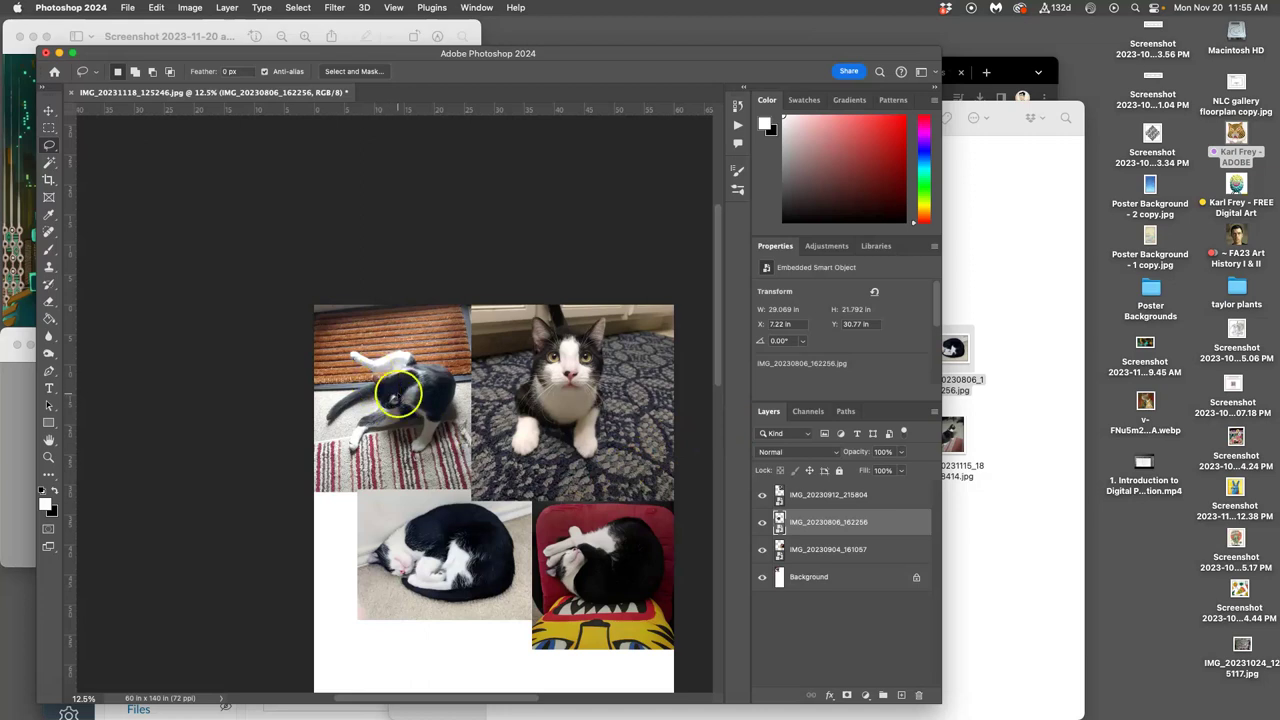
click(997, 400)
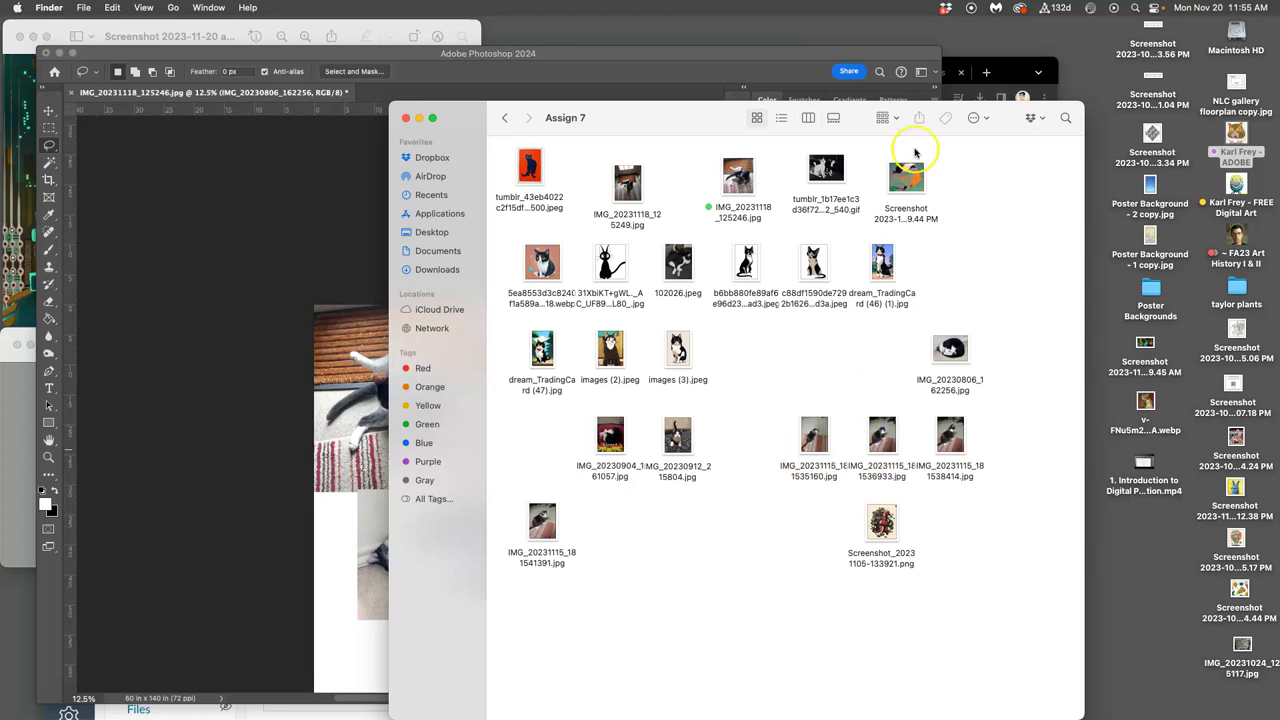
- Place the colourful screenshot image toward the canvas's bottom-left
drag(907, 178, 344, 543)
mouse_move(492, 518)
mouse_down()
mouse_move(352, 681)
mouse_move(412, 694)
mouse_move(400, 690)
mouse_move(419, 709)
mouse_move(380, 665)
mouse_up()
key(Return)
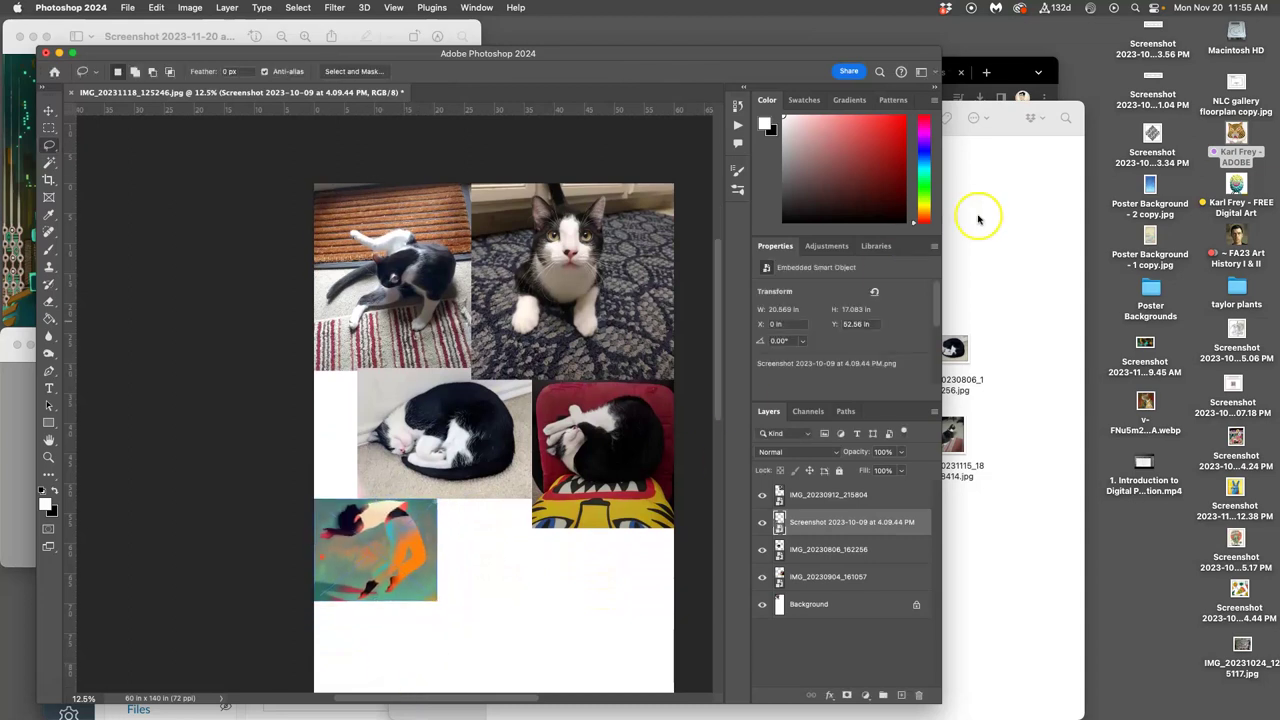
- Place the black cat painting enlarged to about 420% and shift it lower with the Move tool
click(980, 214)
drag(533, 170, 355, 411)
drag(512, 466, 648, 660)
drag(610, 562, 588, 575)
key(Return)
scroll(594, 492, down, 5)
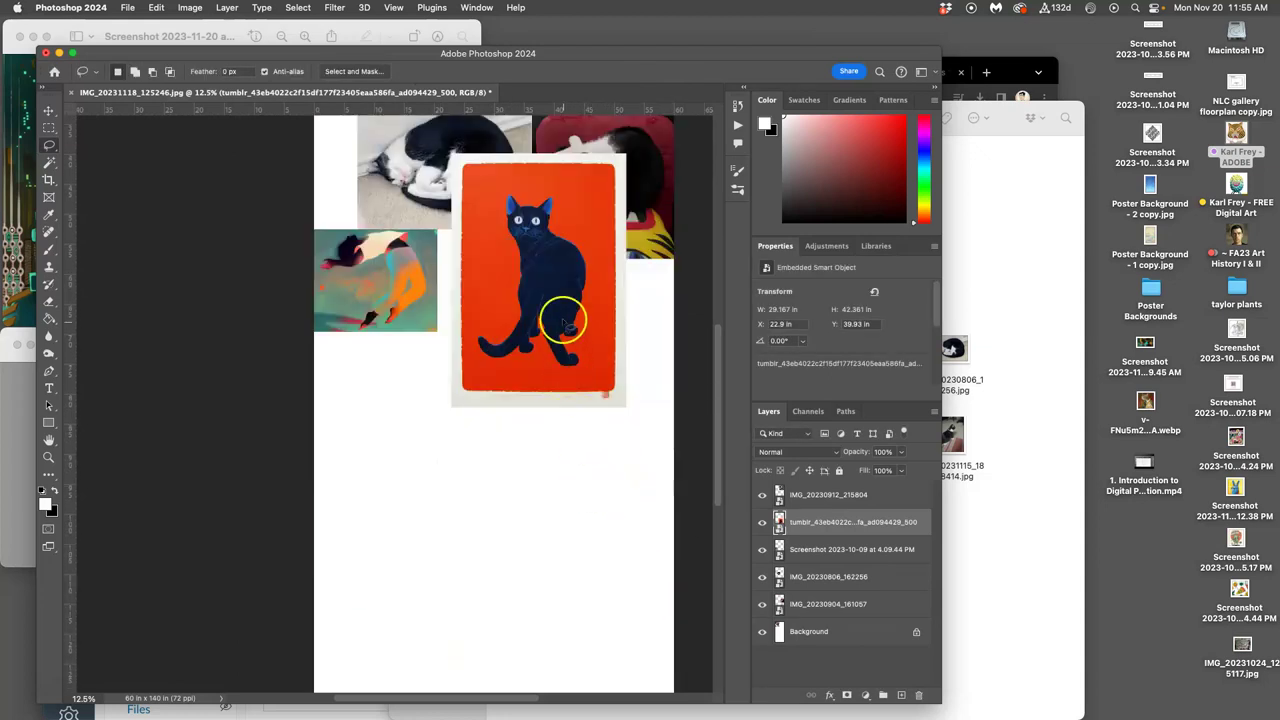
click(48, 110)
drag(575, 288, 627, 398)
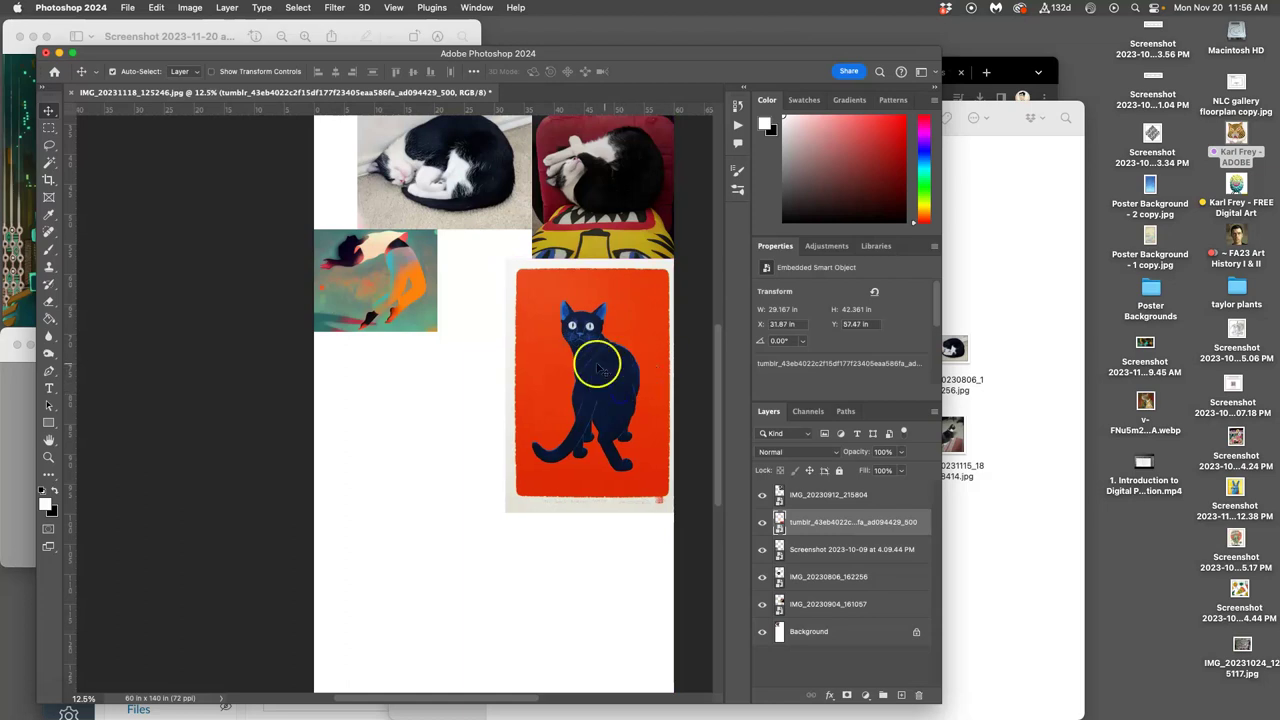
scroll(512, 378, up, 2)
scroll(512, 378, up, 5)
scroll(510, 370, down, 3)
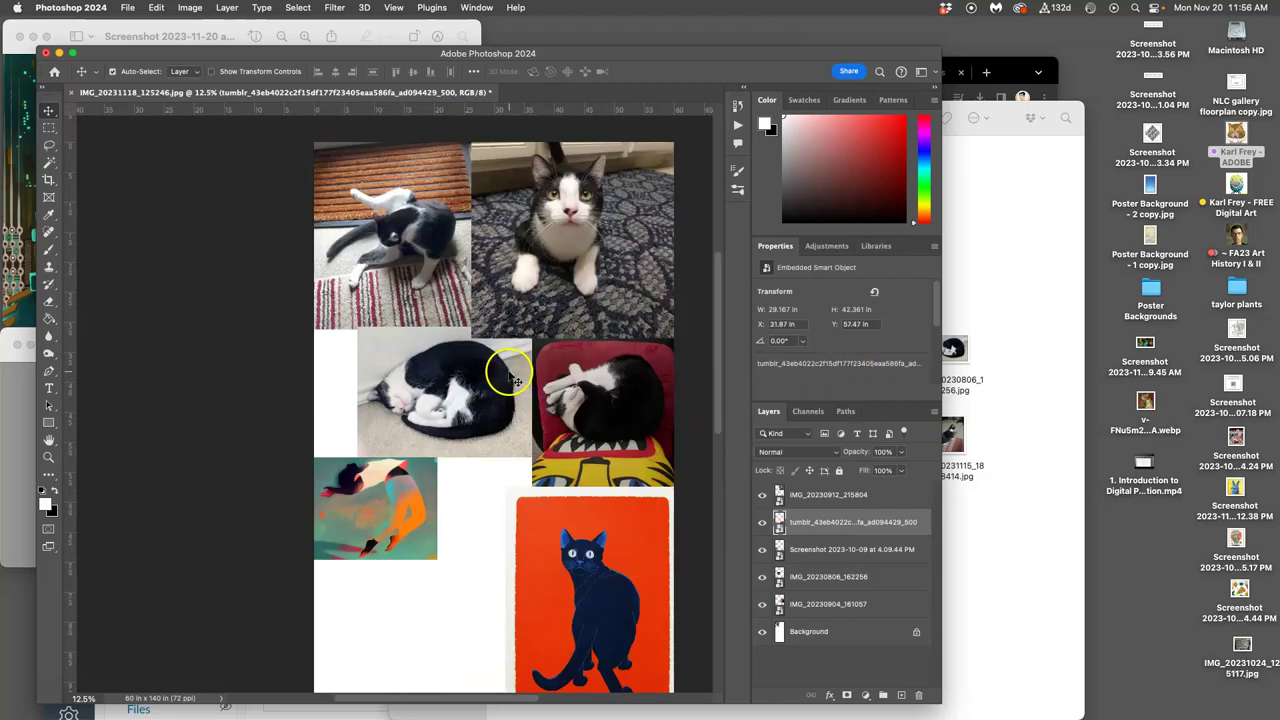
- Place the illustrated cat portrait into the collage, enlarged and fine-positioned
click(1045, 337)
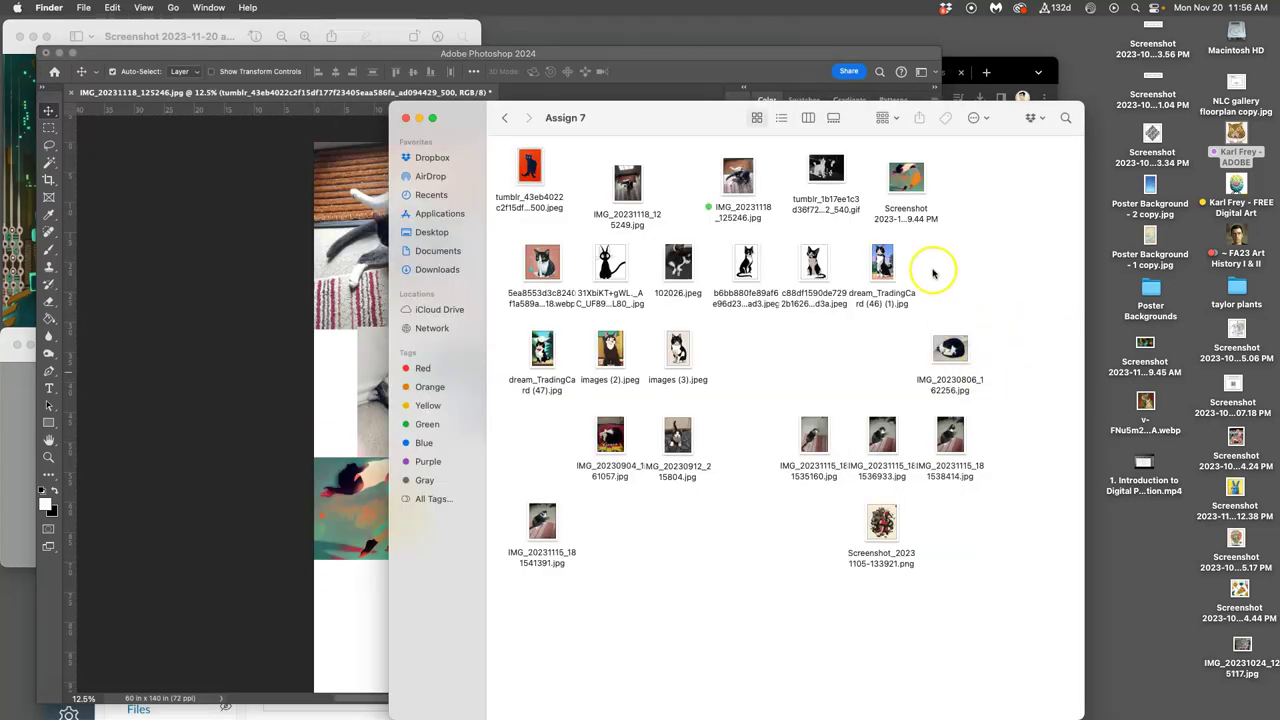
drag(1145, 400, 366, 611)
drag(498, 432, 362, 523)
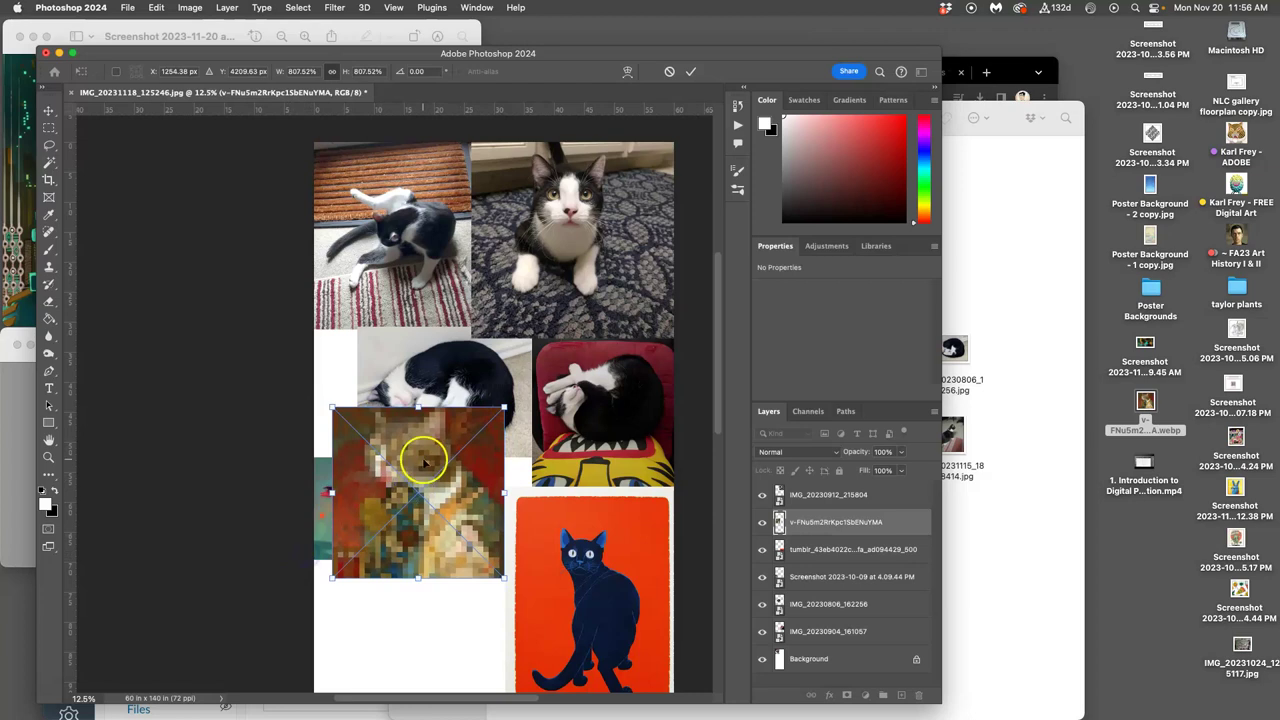
drag(424, 459, 399, 592)
scroll(455, 560, down, 4)
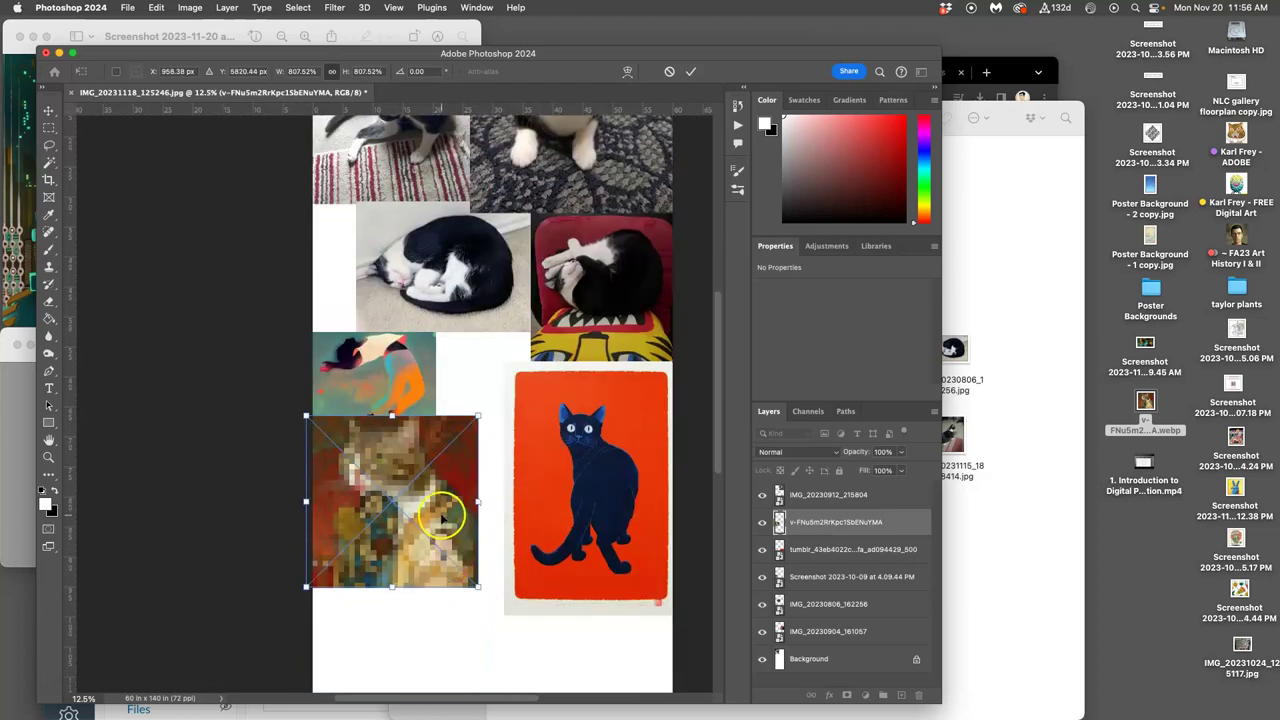
drag(443, 516, 451, 536)
key(Return)
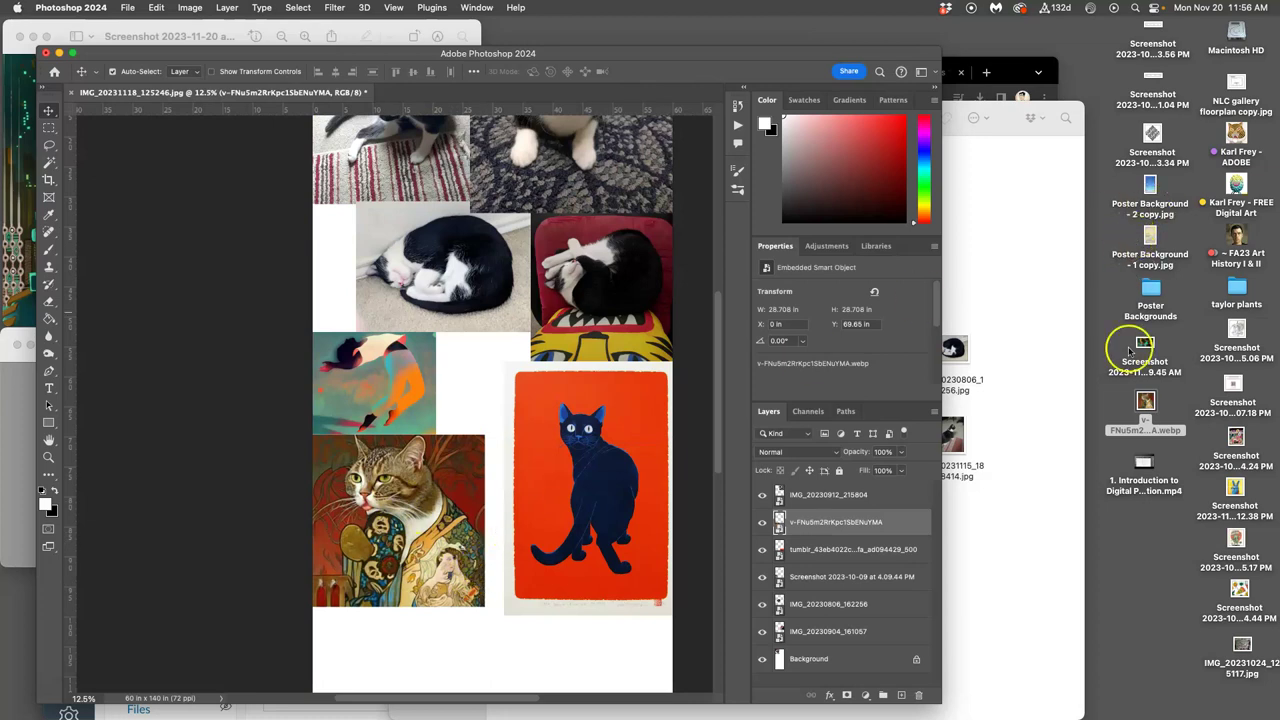
- Place the desktop screenshot enlarged to about 331%, then zoom the collage to 25%
drag(1145, 345, 671, 310)
mouse_move(626, 363)
mouse_down()
mouse_move(586, 378)
mouse_move(584, 600)
mouse_move(467, 668)
mouse_up()
scroll(534, 562, down, 4)
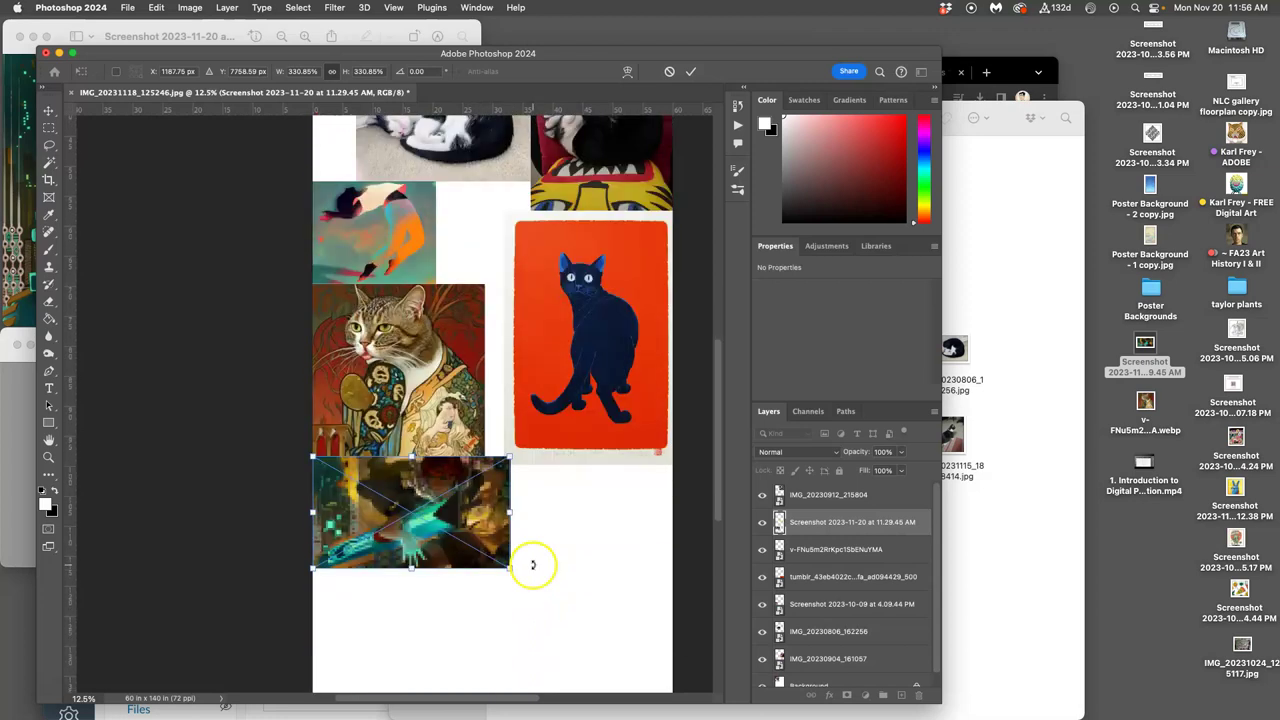
drag(414, 553, 640, 515)
double_click(514, 531)
scroll(514, 490, up, 10)
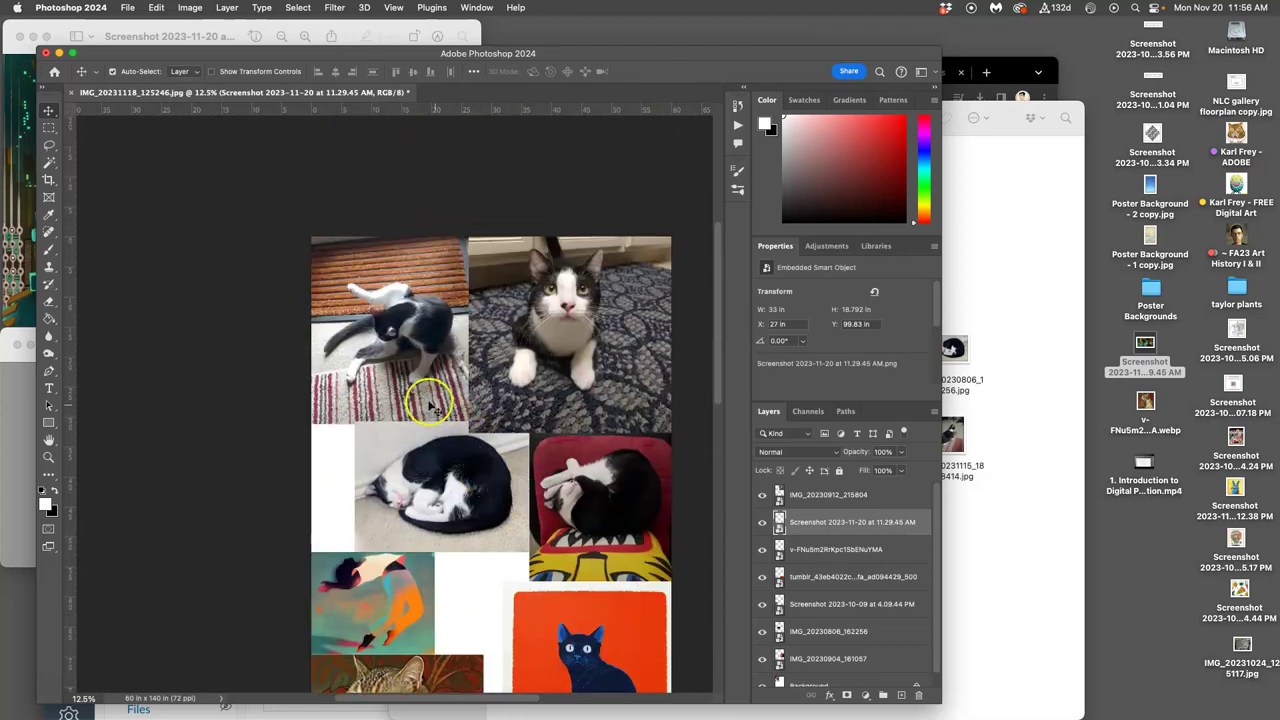
key(super+equal)
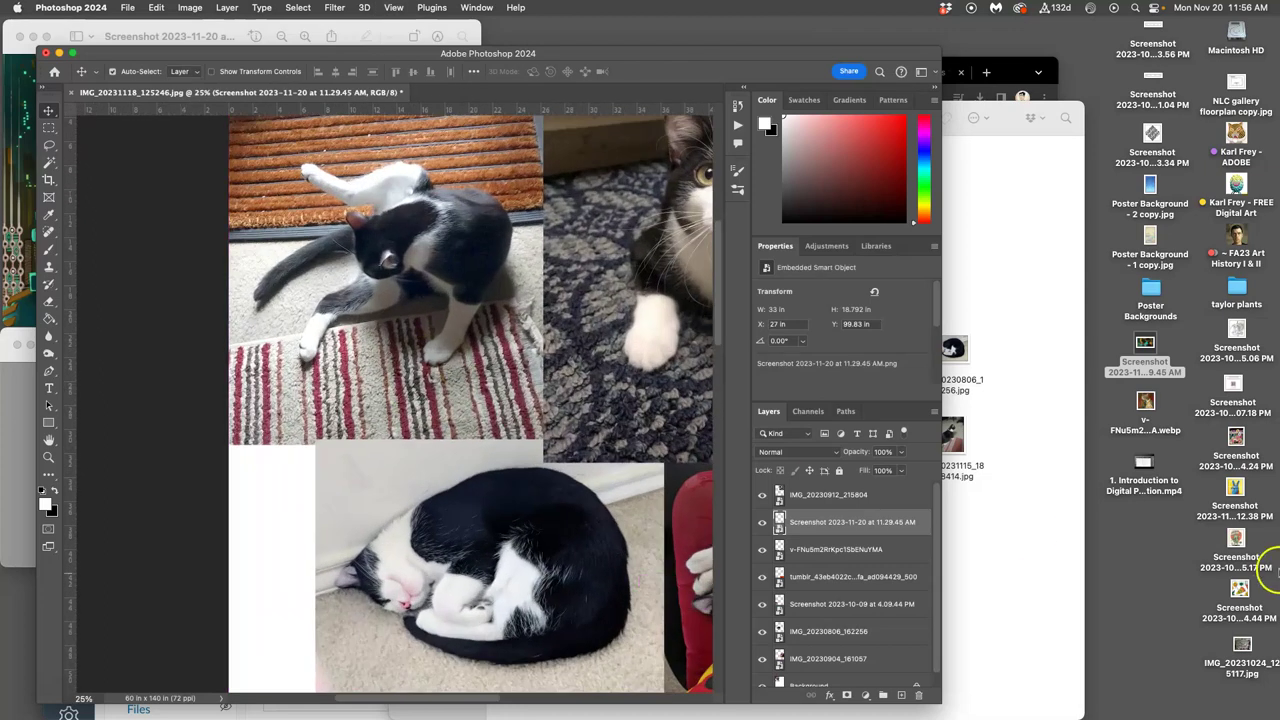
- Place the teal-and-orange abstract painting over the top-left cat, rotated about 32°
click(1045, 448)
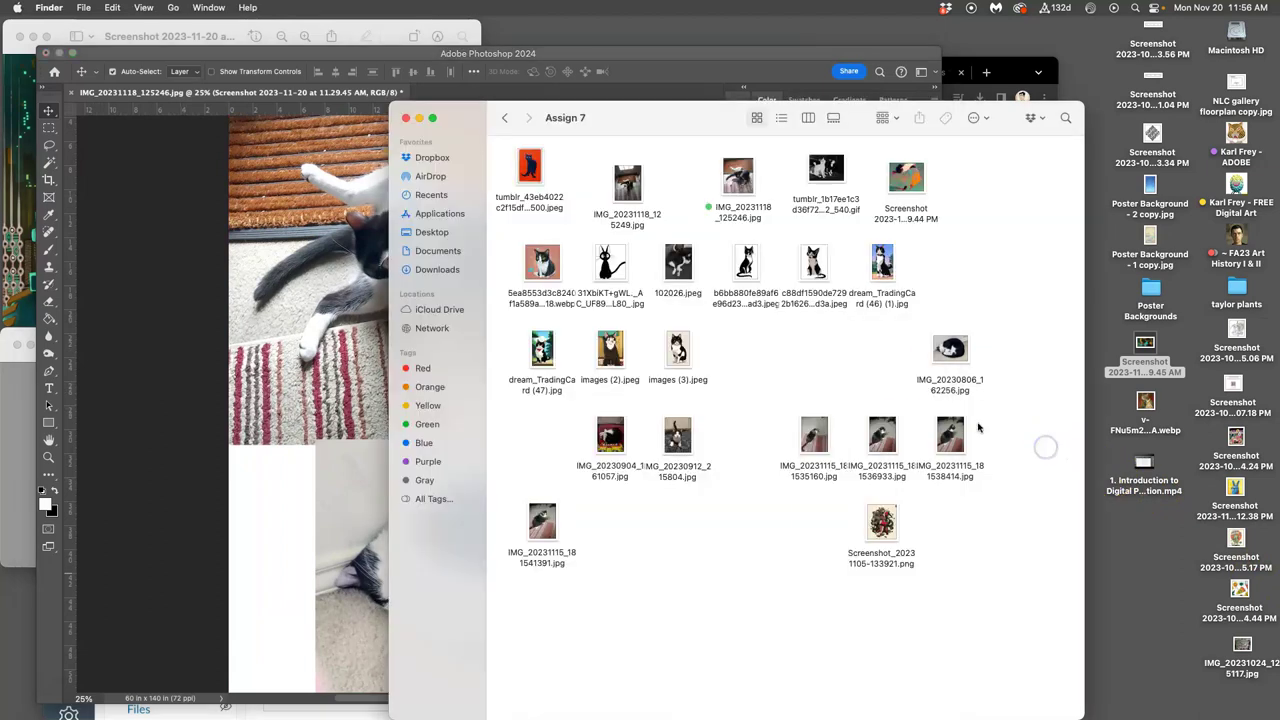
drag(906, 176, 215, 192)
drag(574, 188, 438, 288)
click(530, 352)
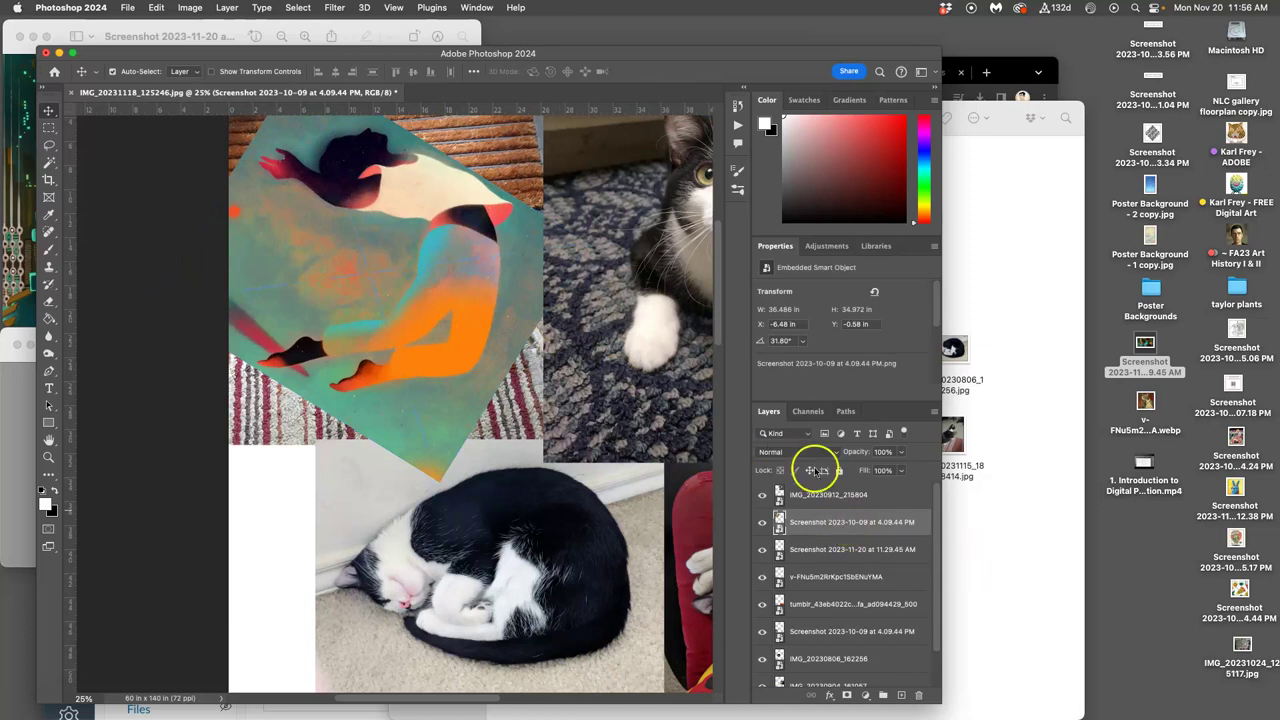
- Set the painting layer's blend mode to Darker Color with 71% opacity
click(800, 452)
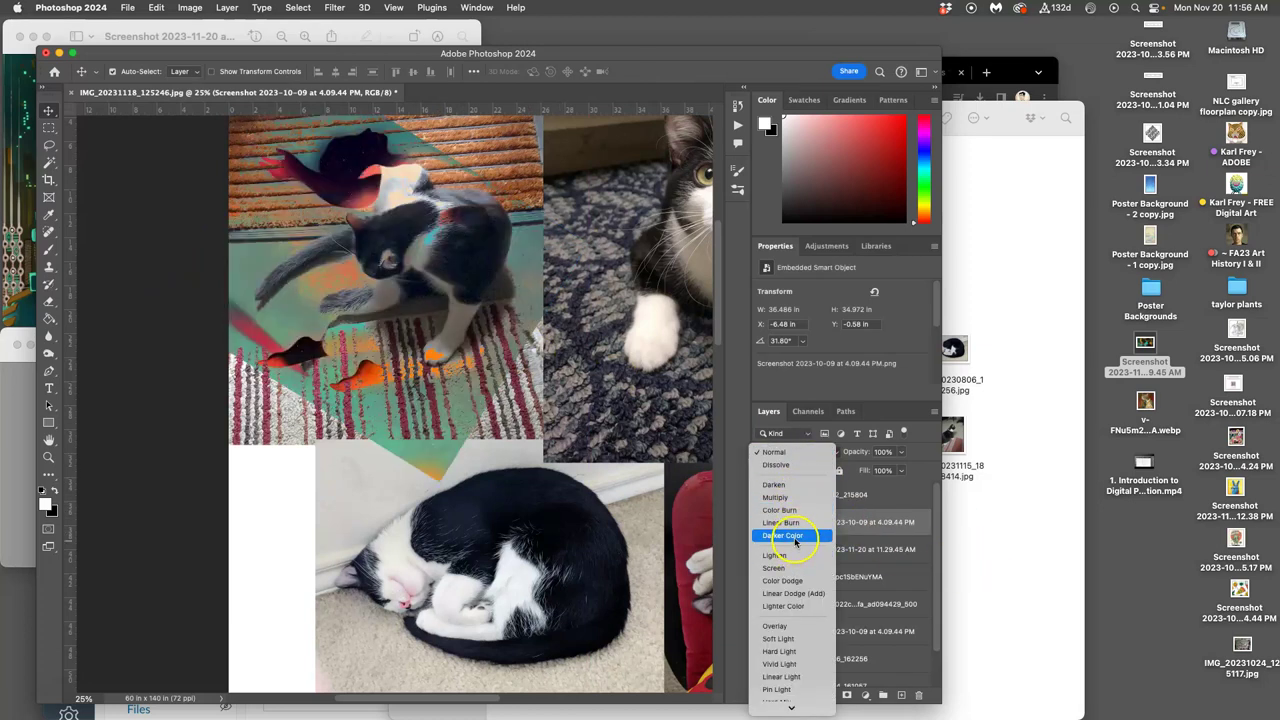
click(795, 536)
scroll(465, 340, up, 2)
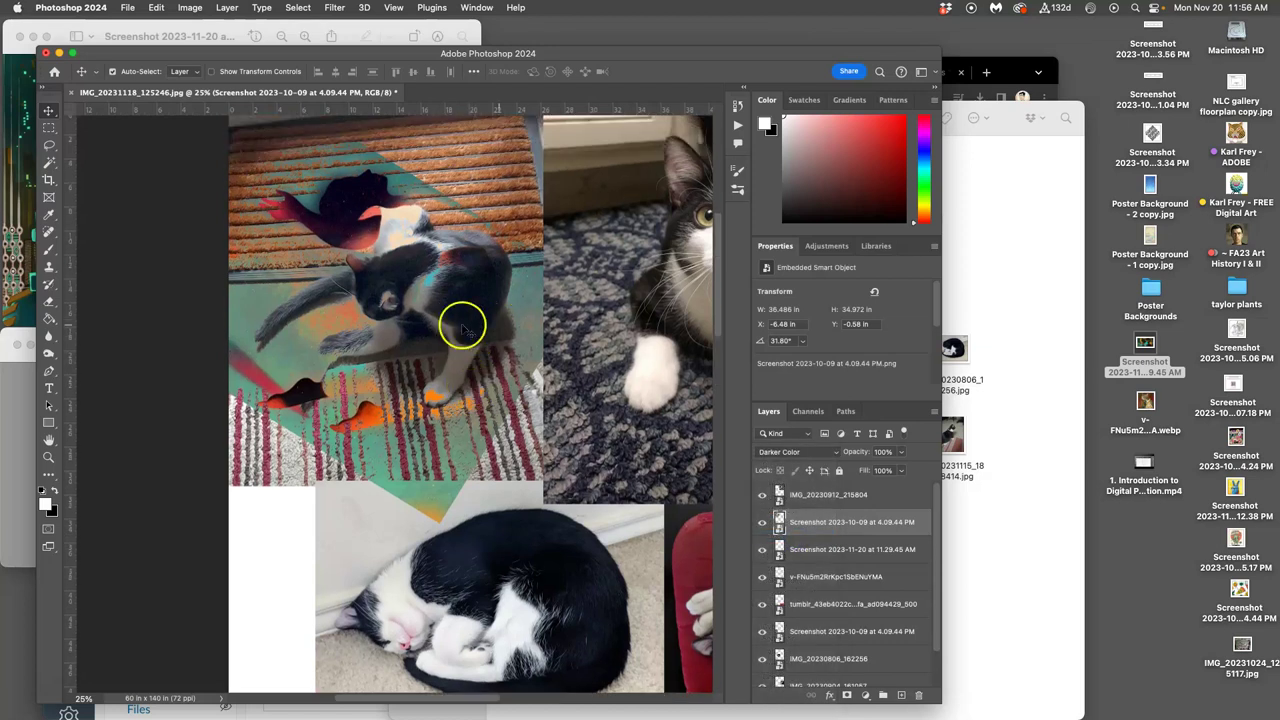
click(901, 453)
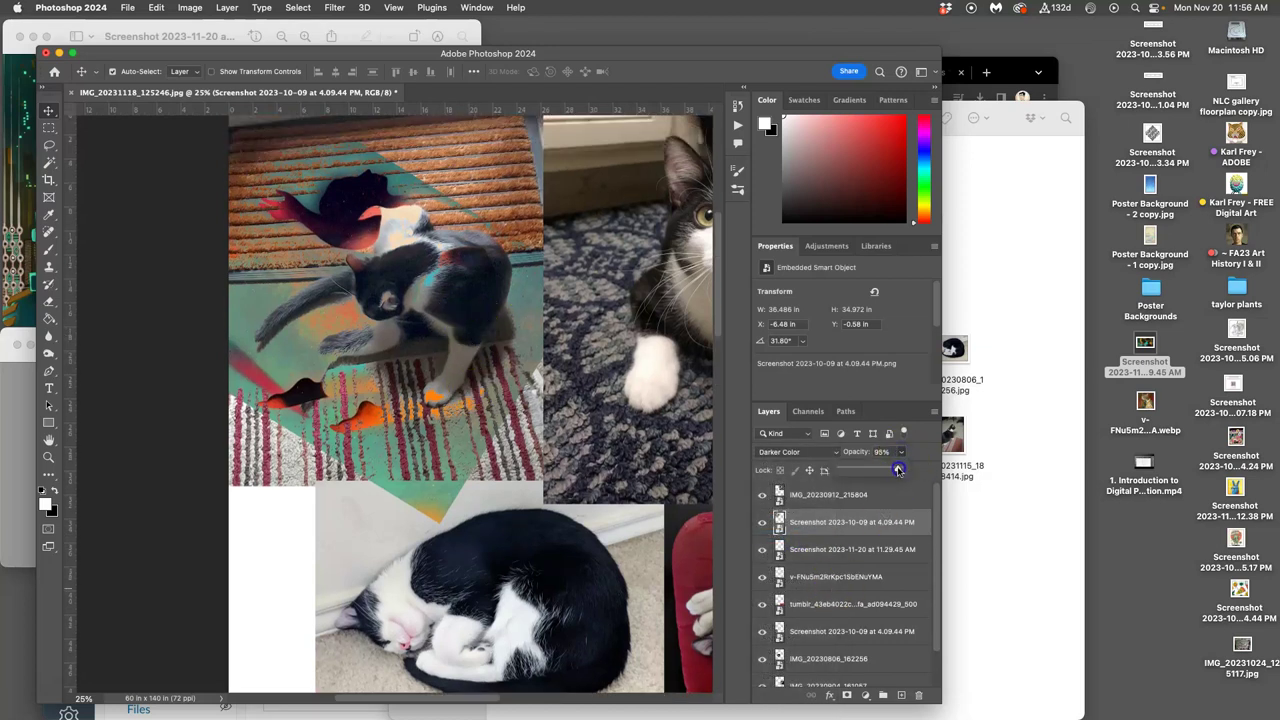
mouse_move(896, 470)
mouse_down()
mouse_move(868, 470)
mouse_move(883, 470)
mouse_up()
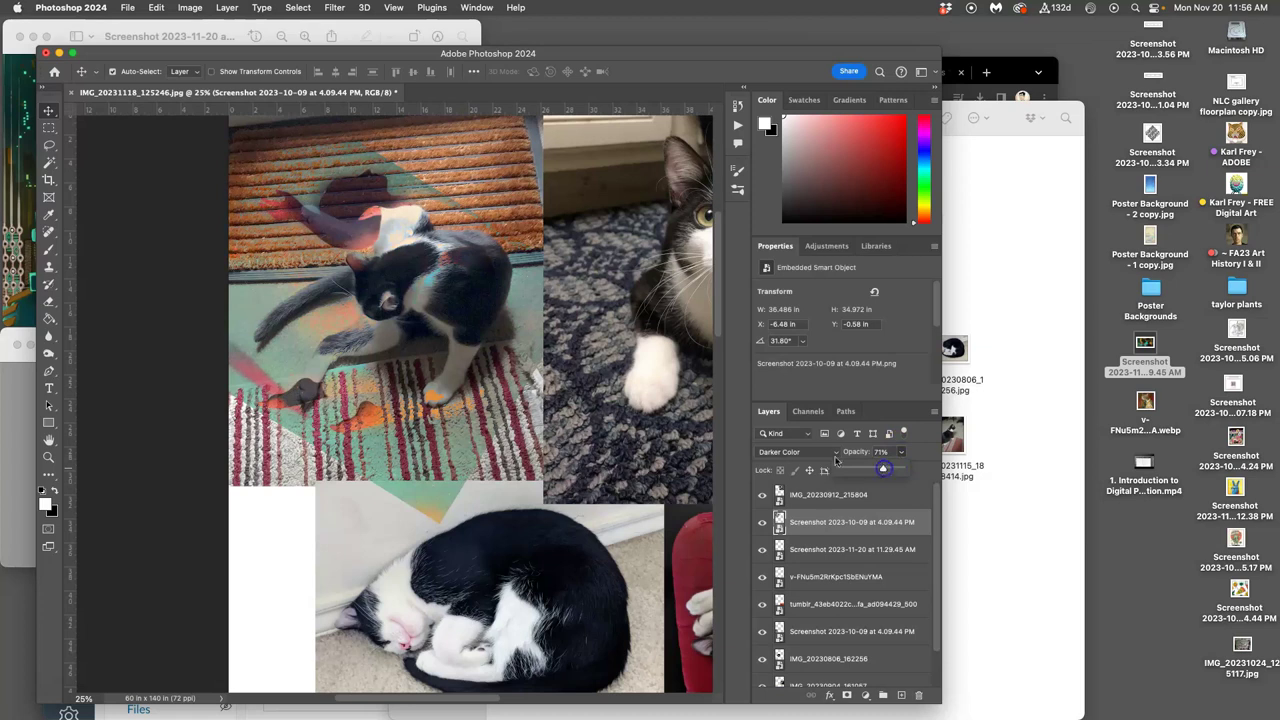
scroll(490, 390, left, 3)
scroll(490, 390, up, 2)
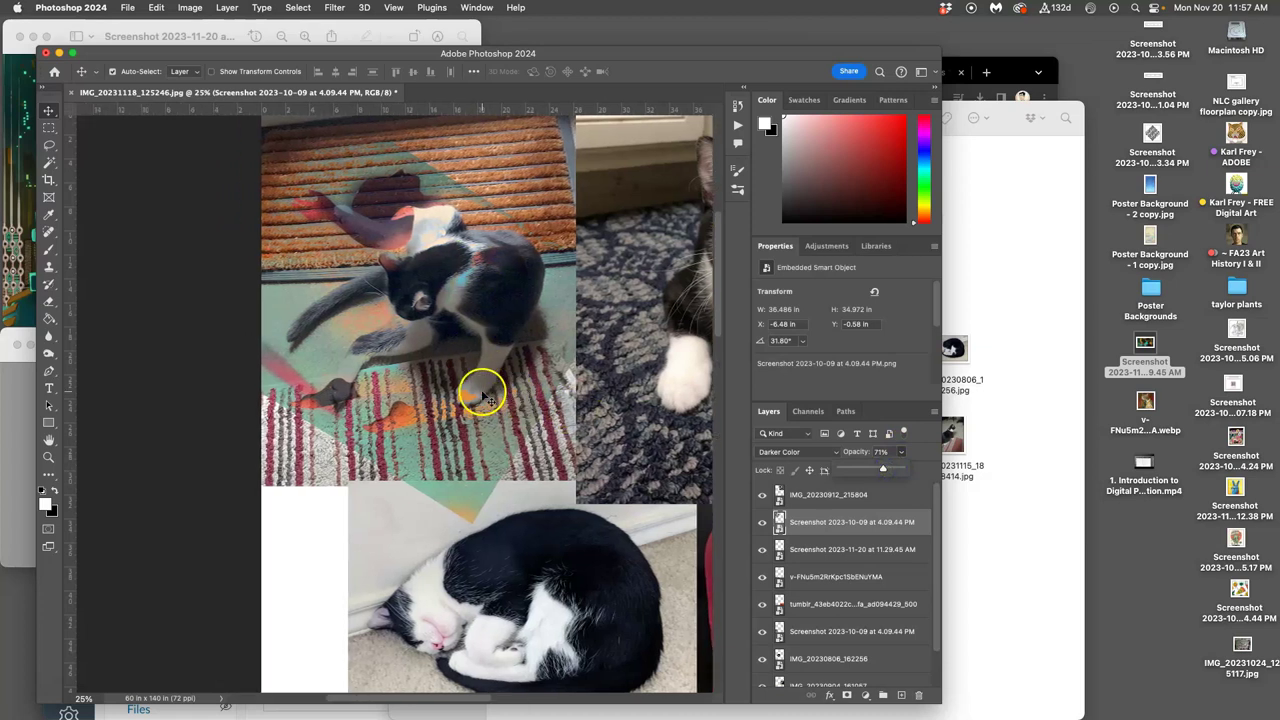
scroll(488, 392, up, 3)
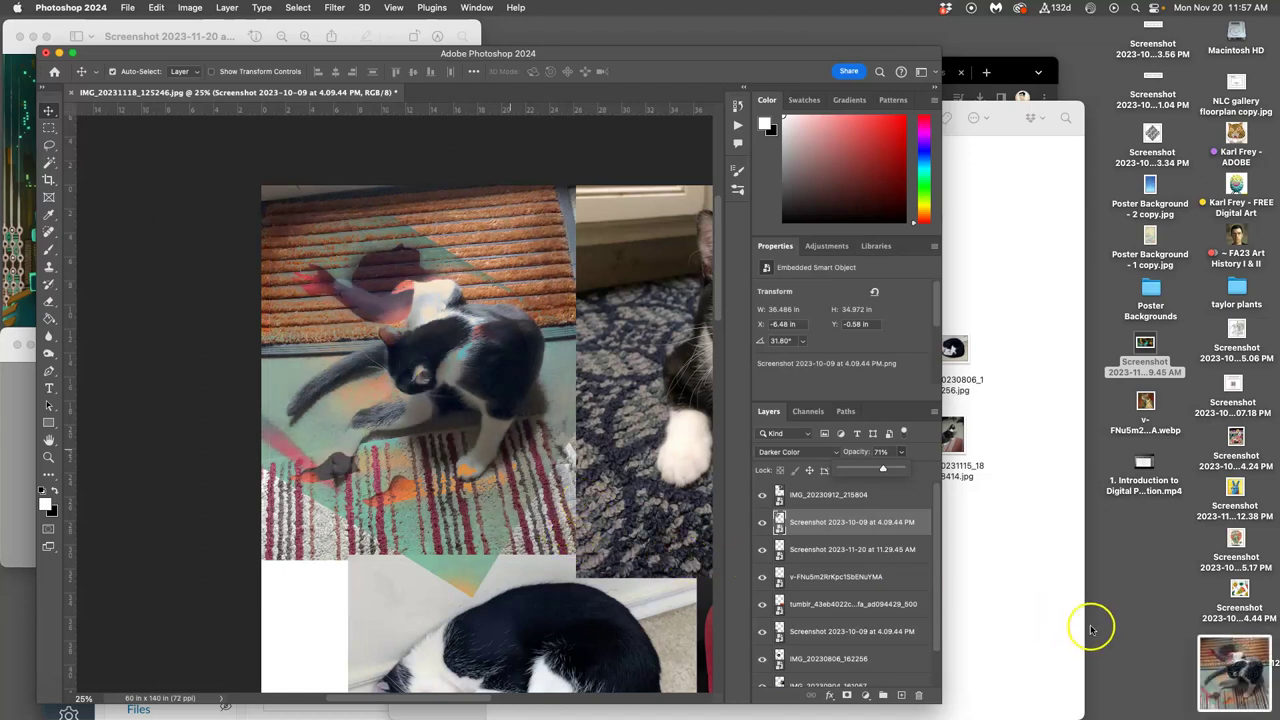
- Hide the abstract painting layer, then place, enlarge and move the new screenshot to the collage's left edge
click(762, 522)
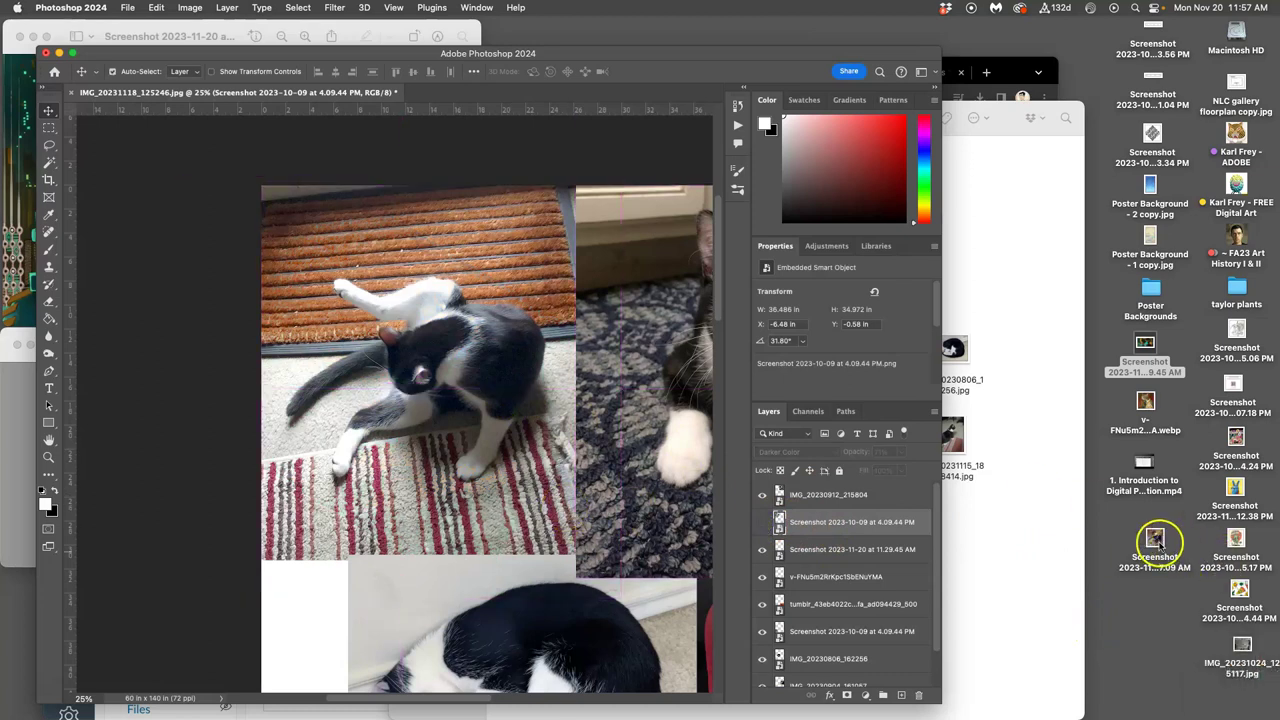
drag(1155, 540, 528, 472)
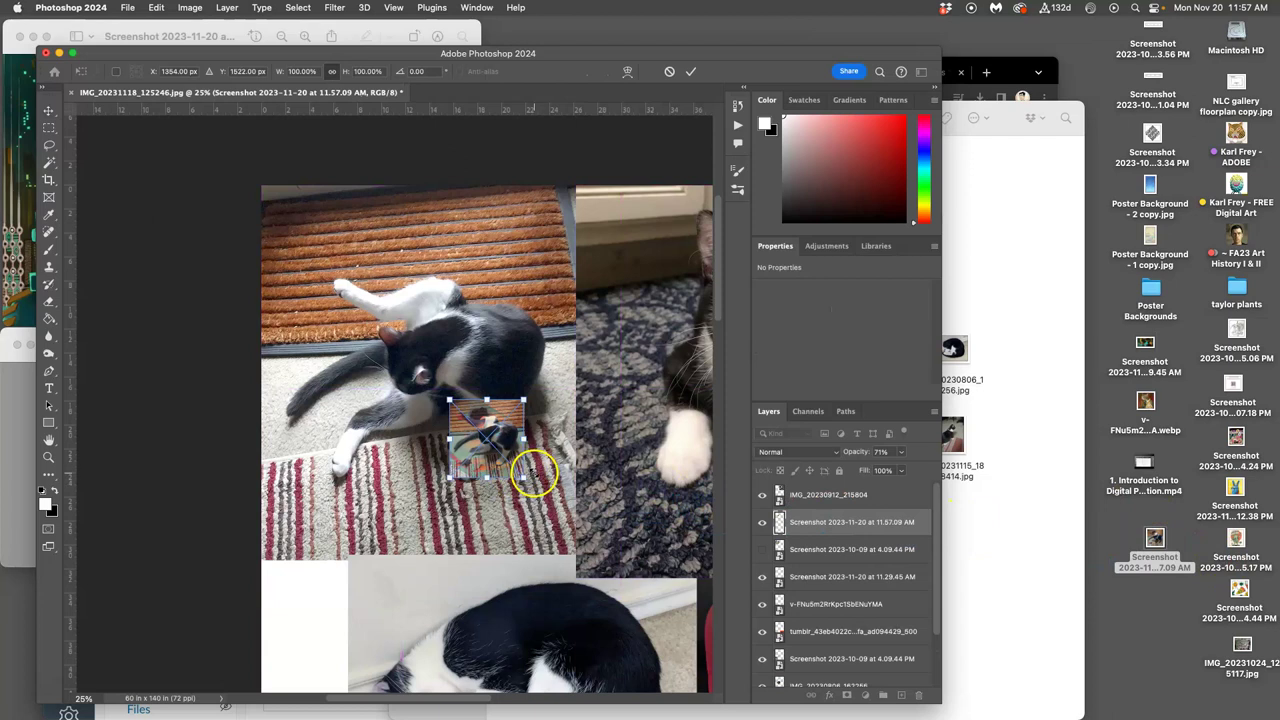
key(super+minus)
drag(460, 440, 544, 518)
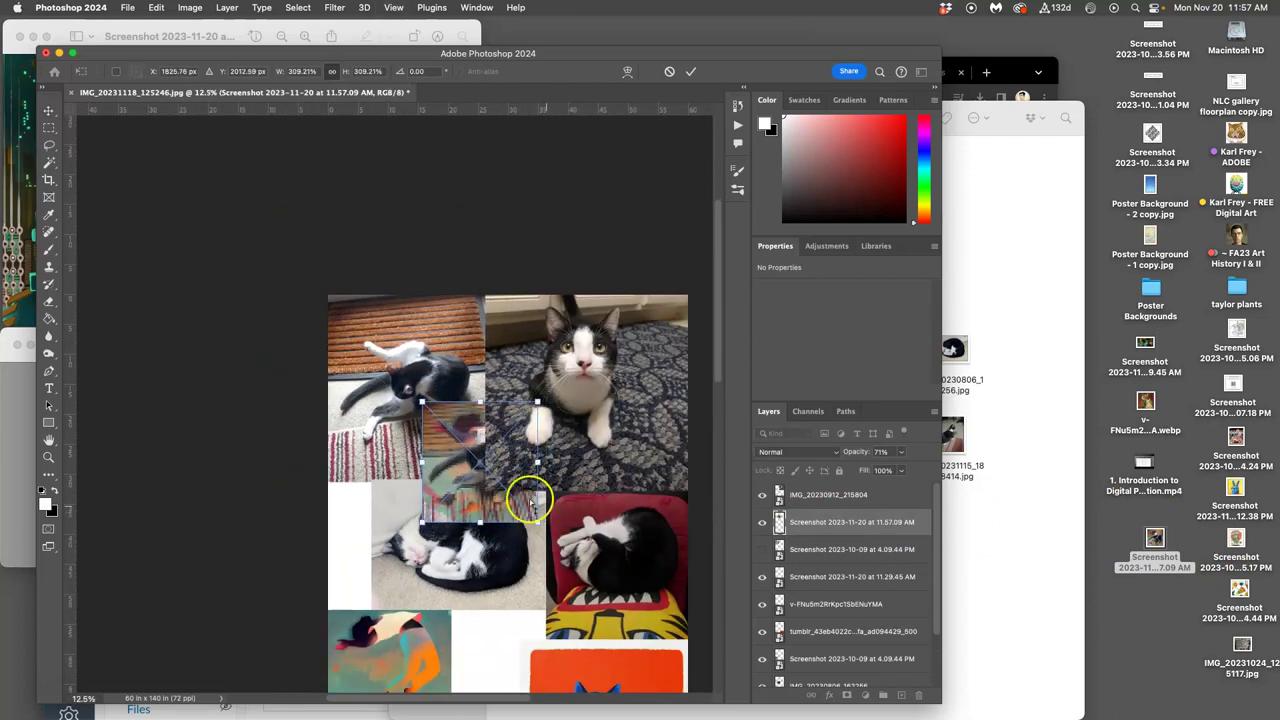
drag(476, 491, 381, 549)
double_click(385, 543)
click(511, 543)
- Apply a slight Hue/Saturation hue shift and brightening to the screenshot
click(189, 8)
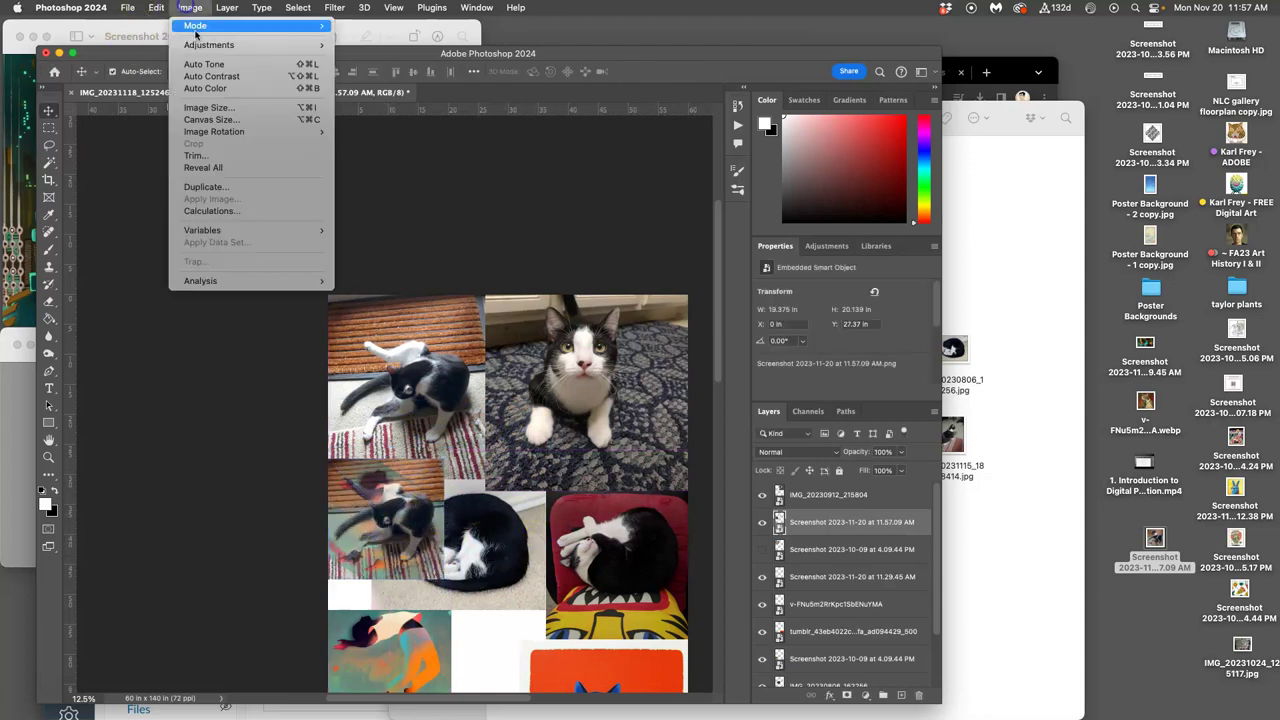
mouse_move(205, 45)
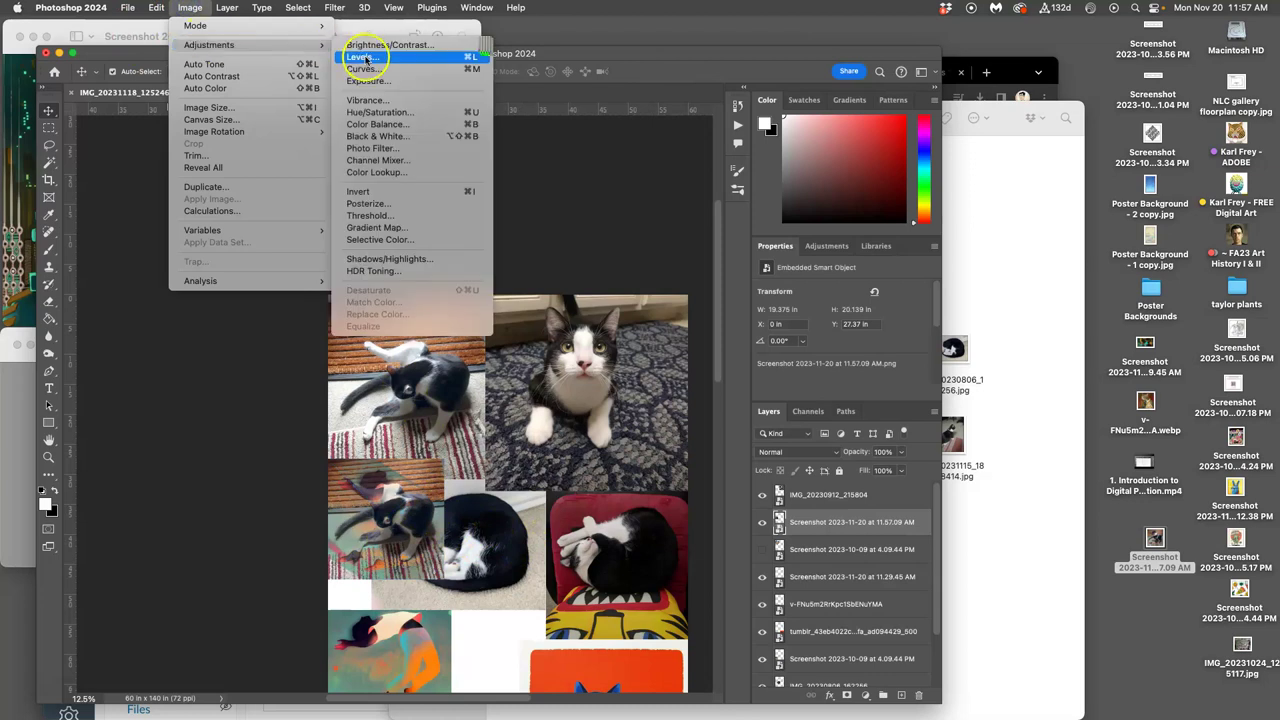
click(372, 112)
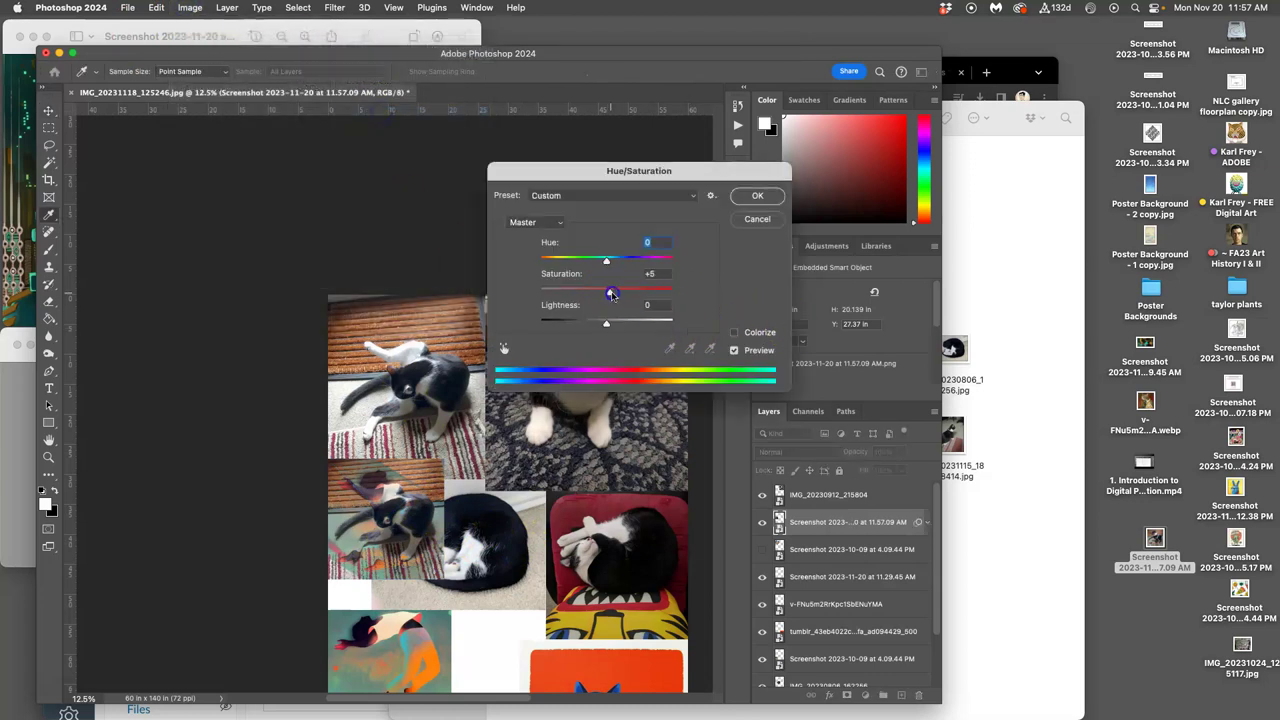
drag(634, 296, 613, 259)
drag(606, 322, 611, 325)
click(752, 196)
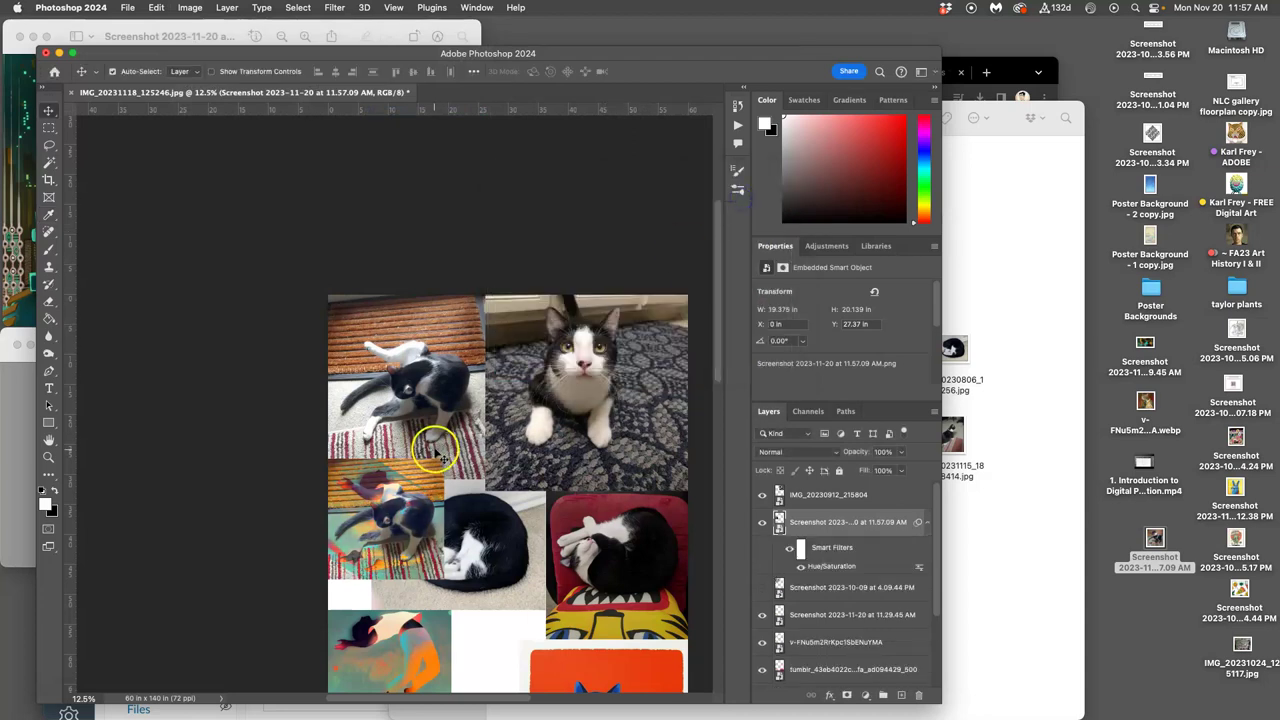
- Move and shrink the curled-cat photo, then bring it to the top of the layer stack
key(super+plus)
scroll(380, 440, down, 5)
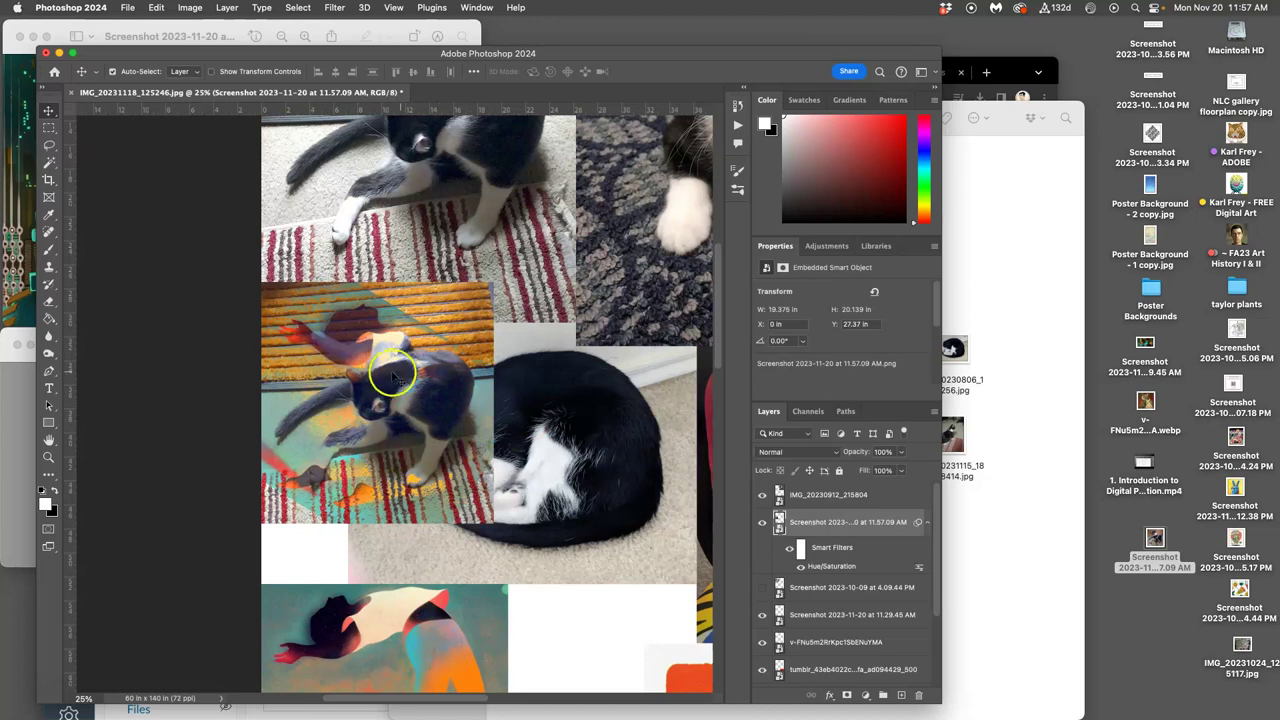
drag(562, 458, 594, 498)
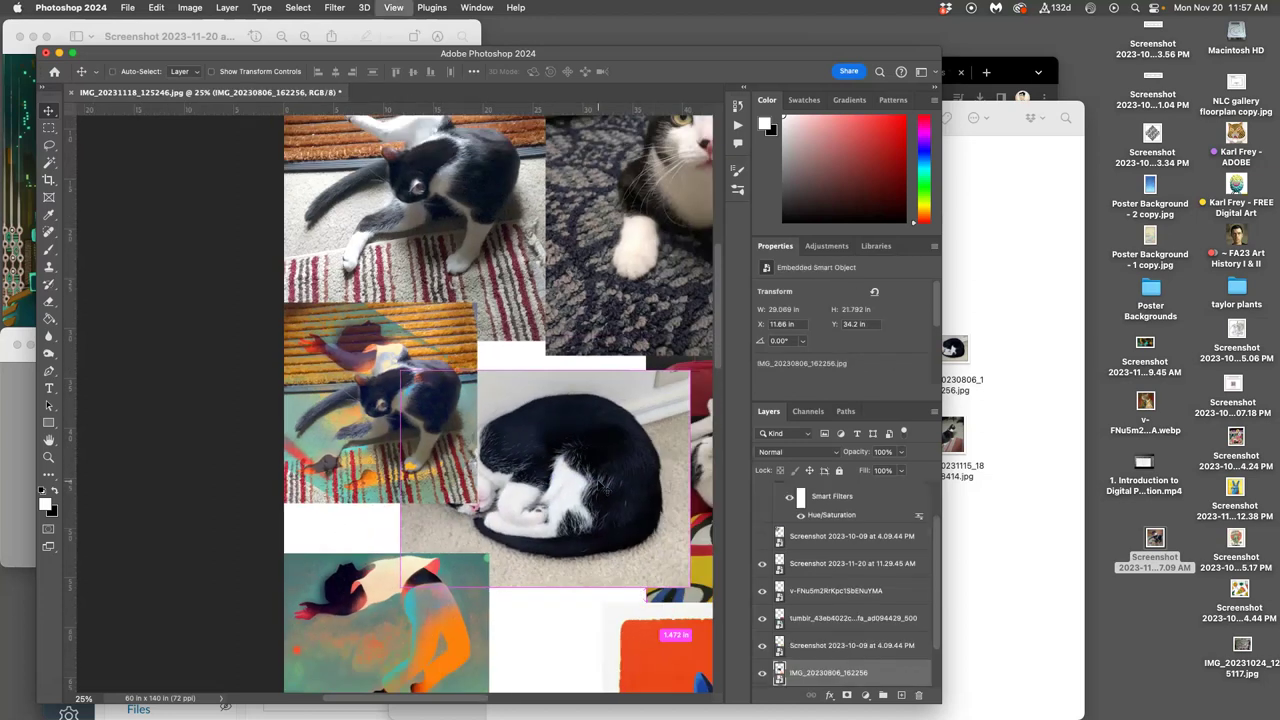
key(super+minus)
key(super+t)
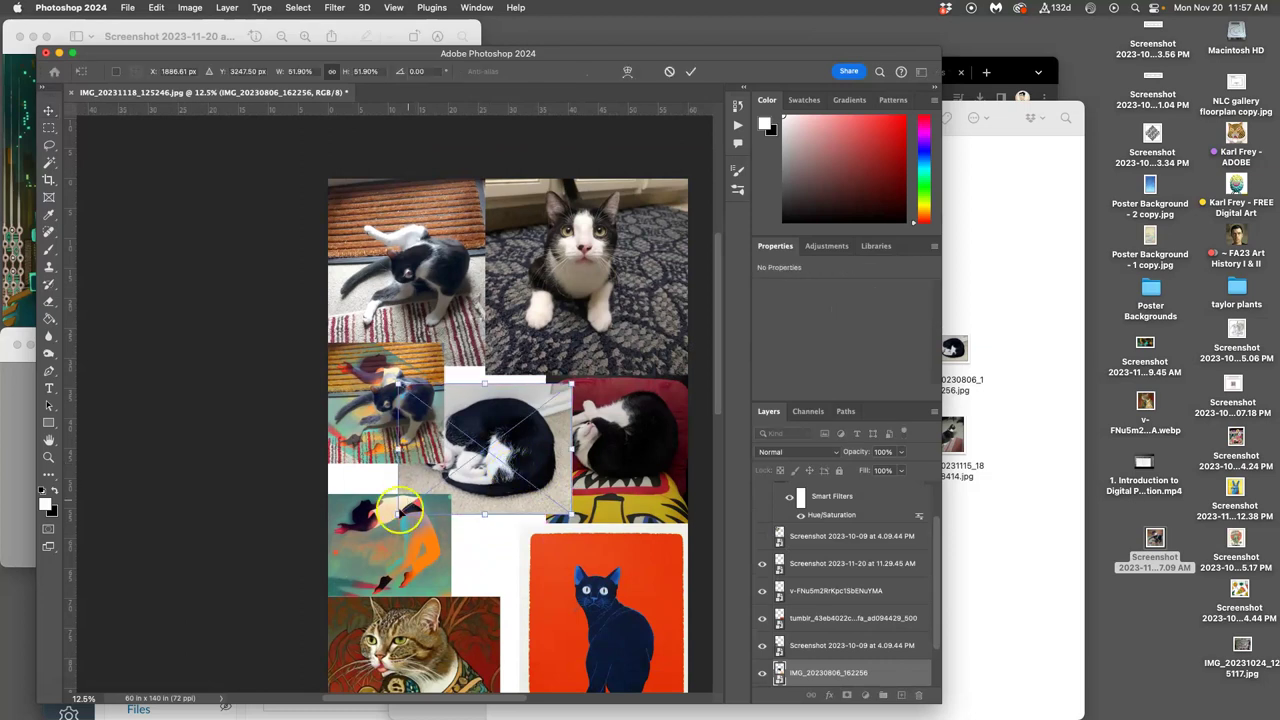
drag(398, 514, 458, 488)
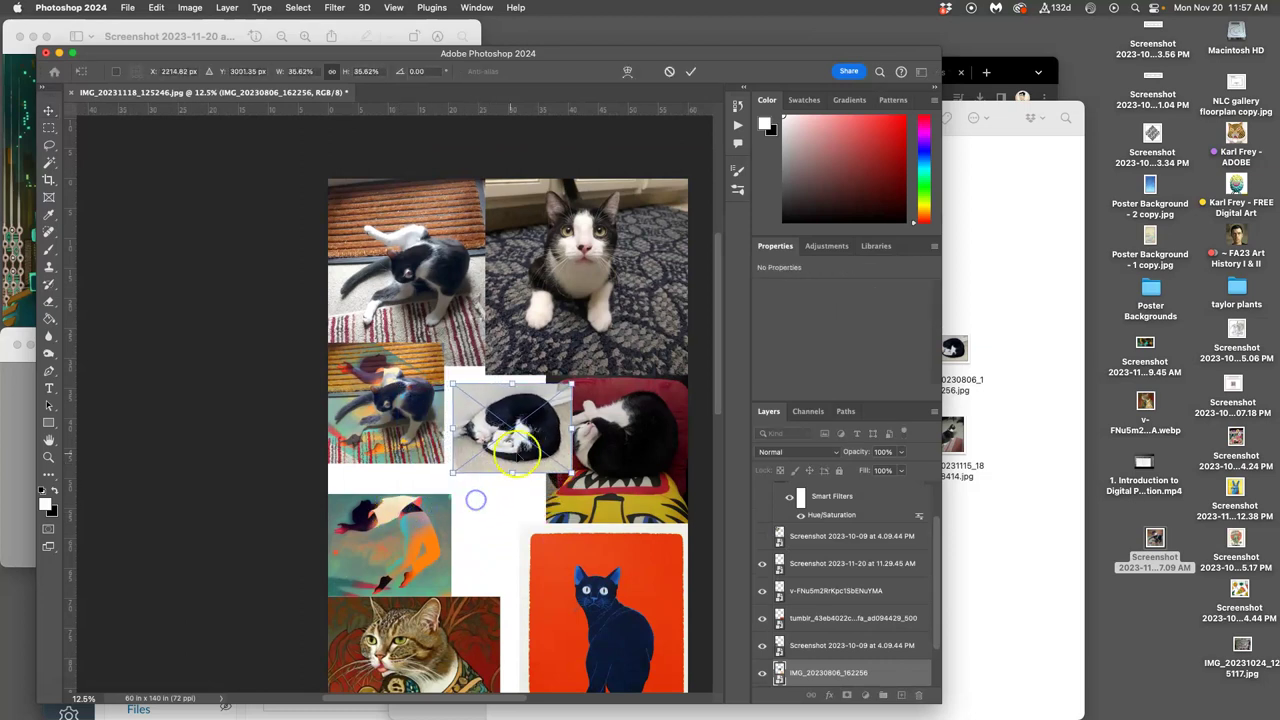
drag(495, 432, 508, 436)
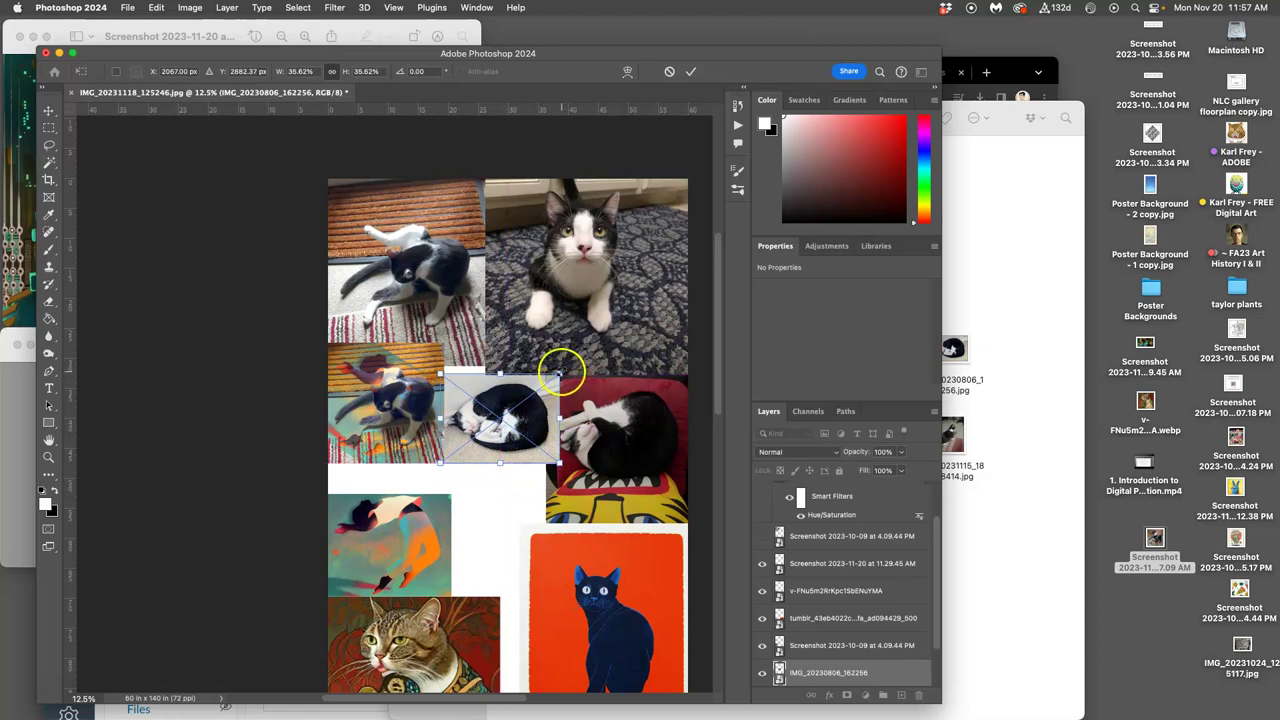
drag(537, 405, 533, 368)
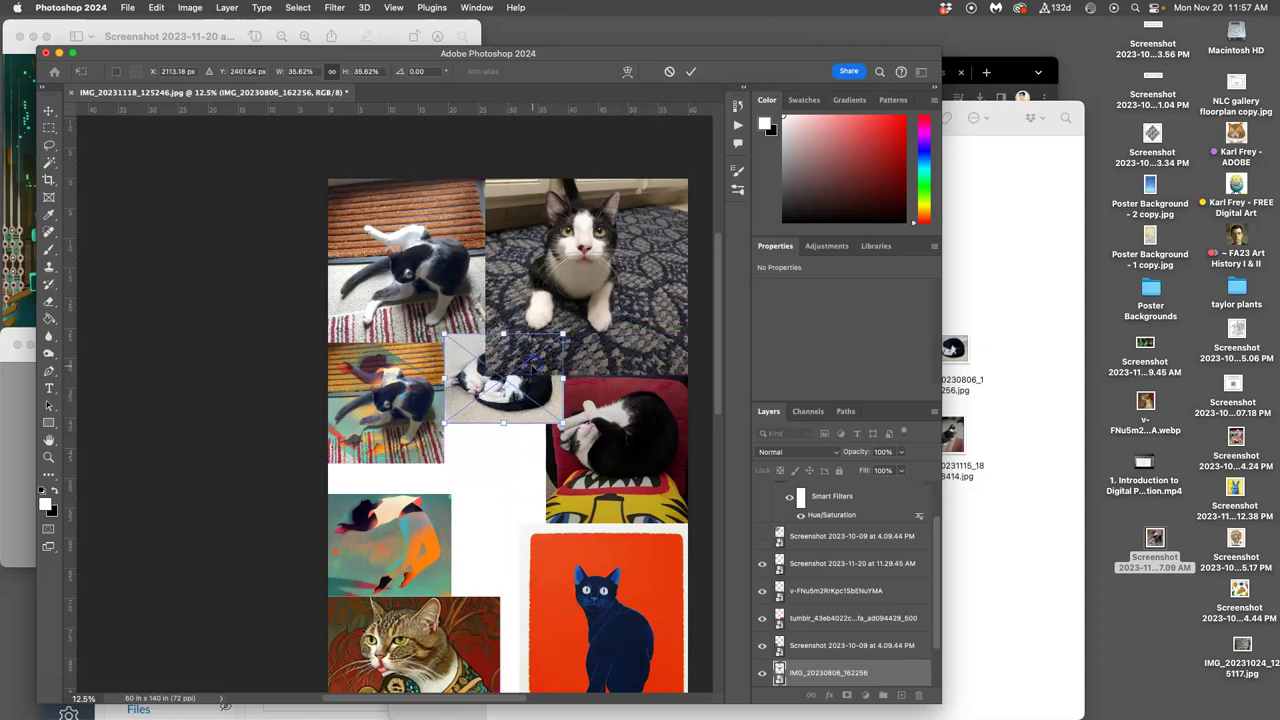
key(Return)
key(ctrl+bracketright)
key(ctrl+bracketright)
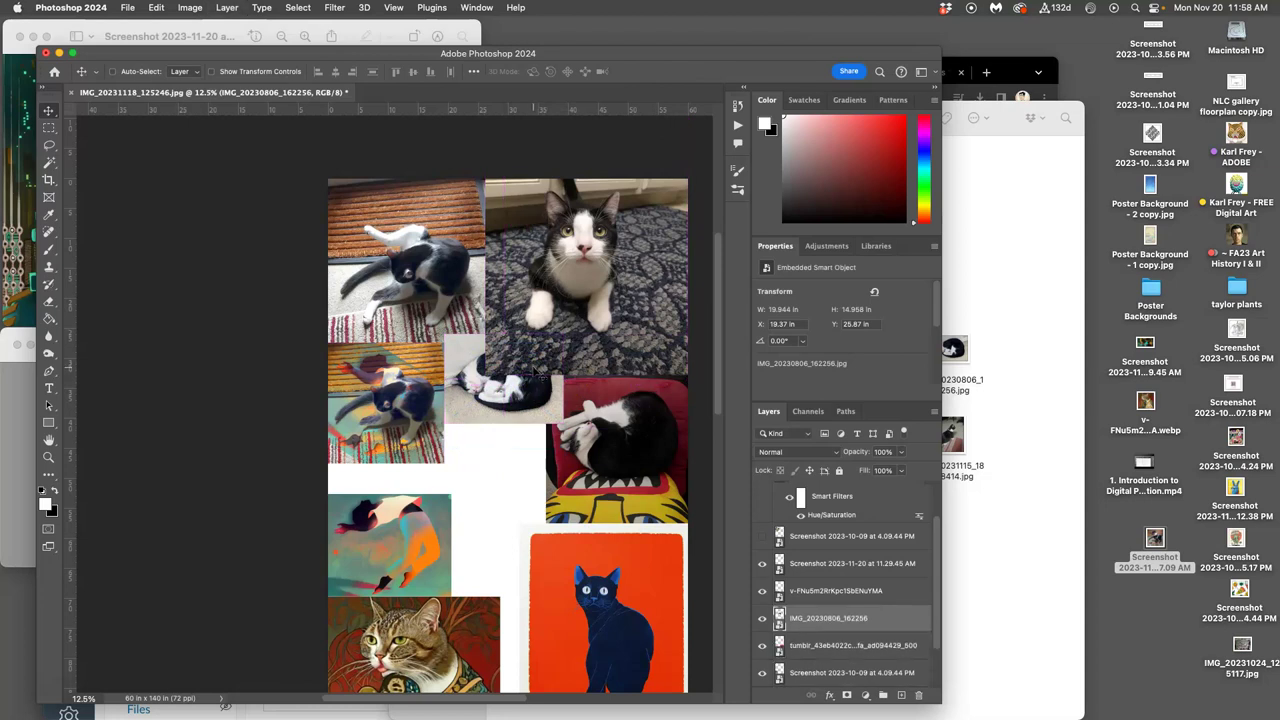
key(ctrl+bracketright)
key(ctrl+bracketright)
key(ctrl+bracketright)
key(ctrl+bracketright)
key(ctrl+bracketright)
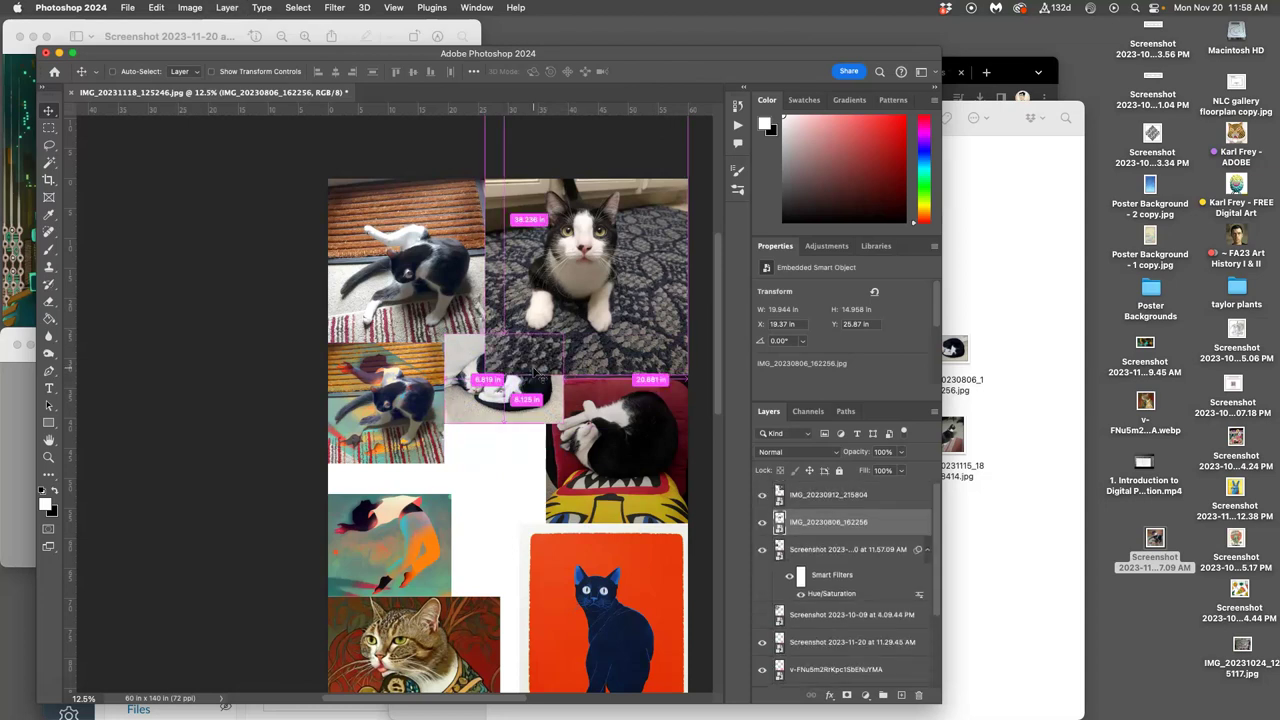
- Reposition the teal, samurai cat and blue-cat paintings, sending samurai and blue-cat back a level
click(600, 415)
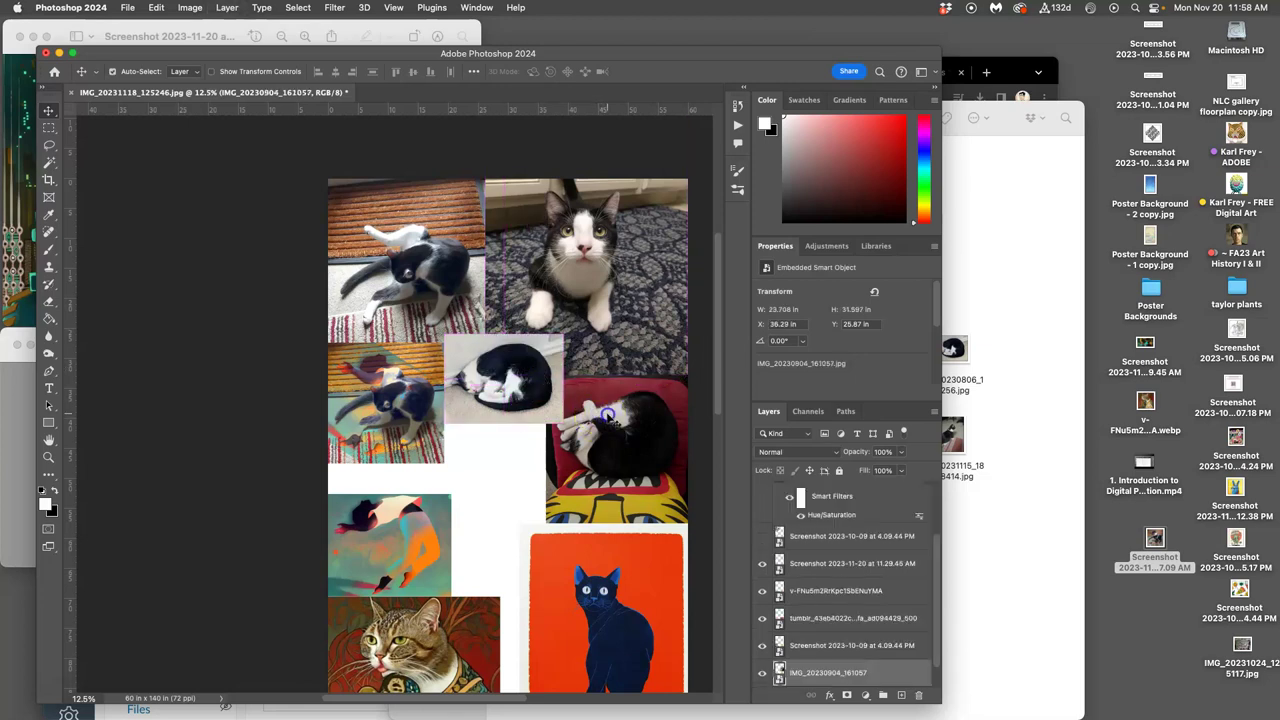
mouse_move(432, 522)
mouse_down()
mouse_move(505, 490)
mouse_move(527, 459)
mouse_up()
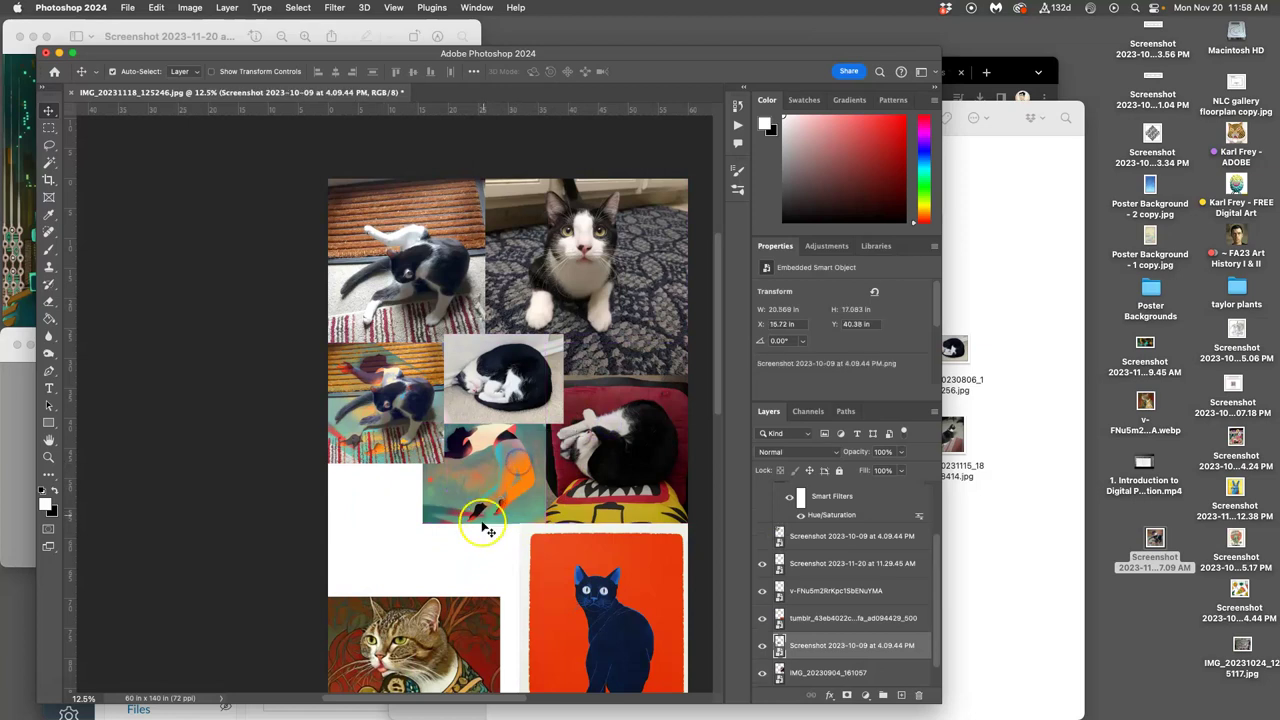
drag(419, 620, 403, 487)
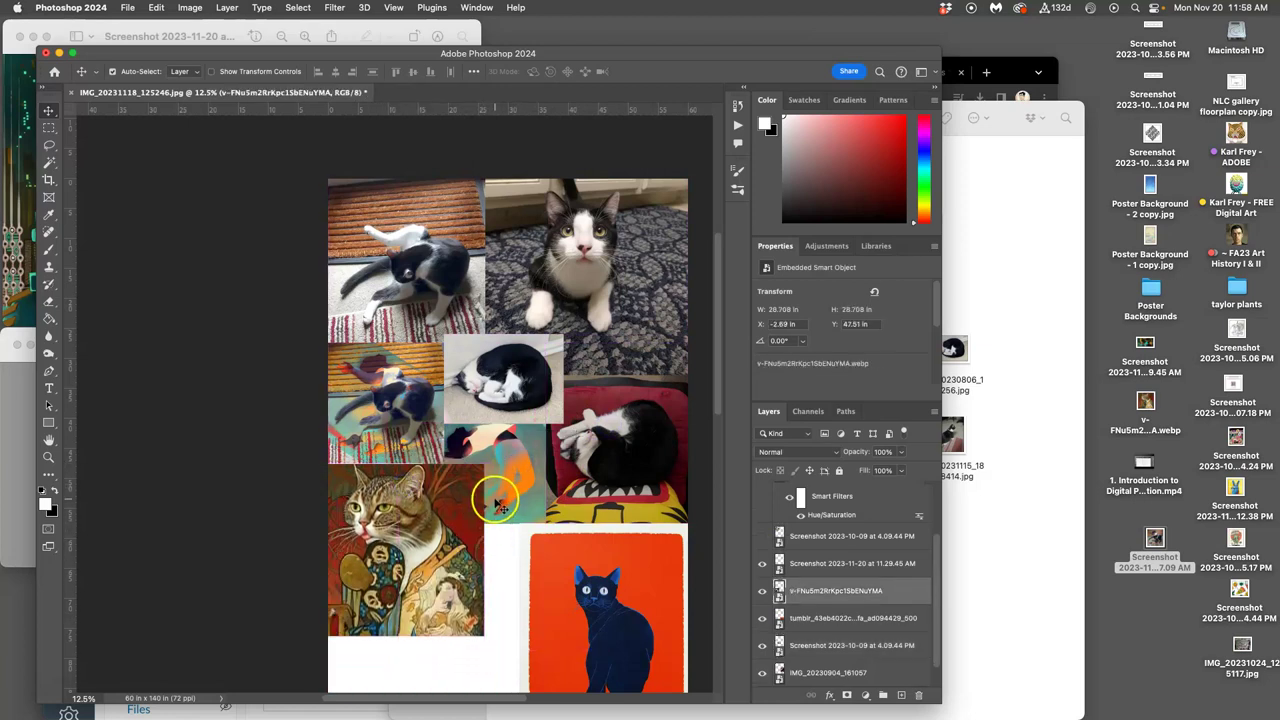
key(super+bracketleft)
key(super+bracketleft)
click(577, 574)
drag(577, 574, 541, 527)
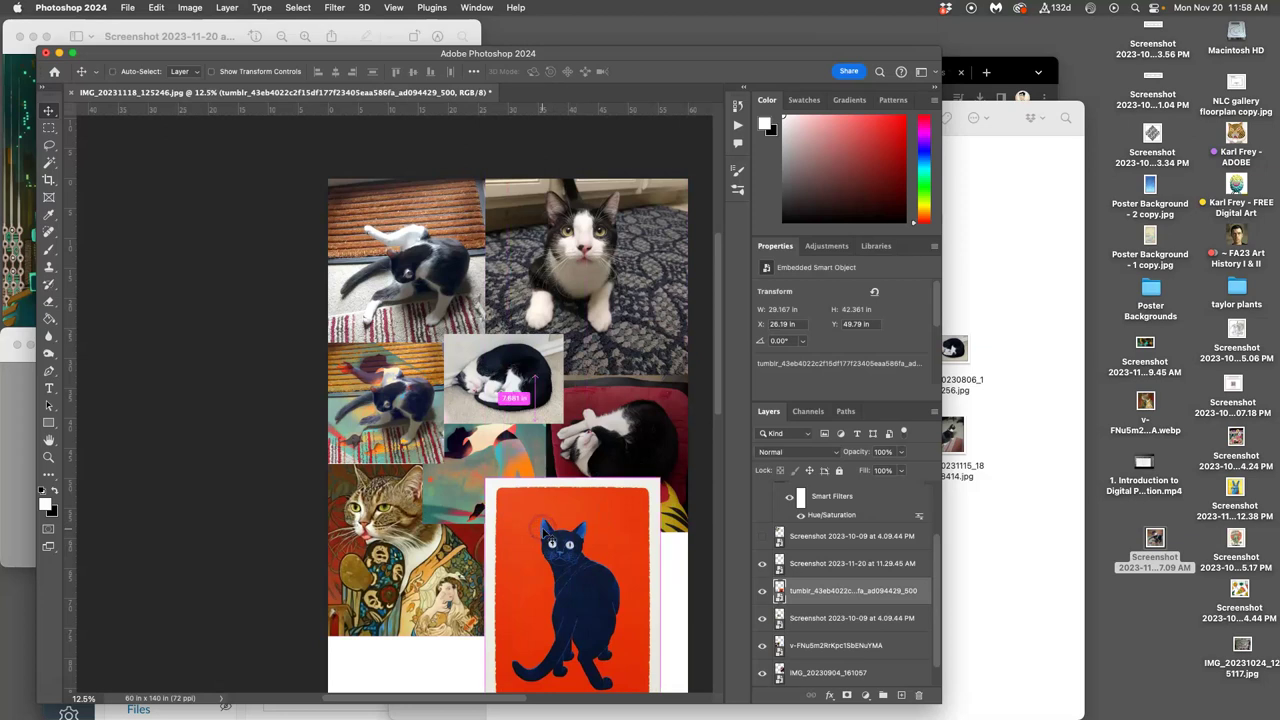
key(super+bracketleft)
drag(558, 541, 610, 438)
- Move and shrink the teal screenshot reference image
scroll(648, 557, down, 5)
drag(610, 632, 460, 475)
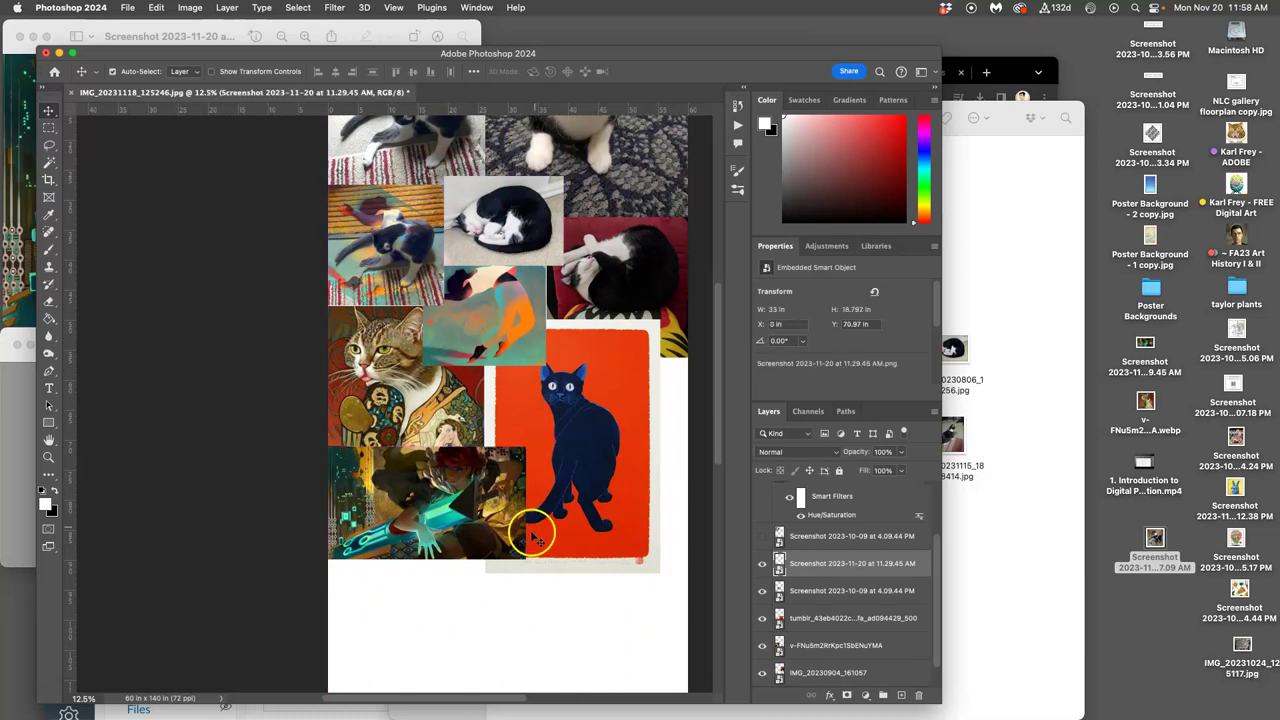
key(ctrl+t)
drag(526, 559, 497, 541)
key(Return)
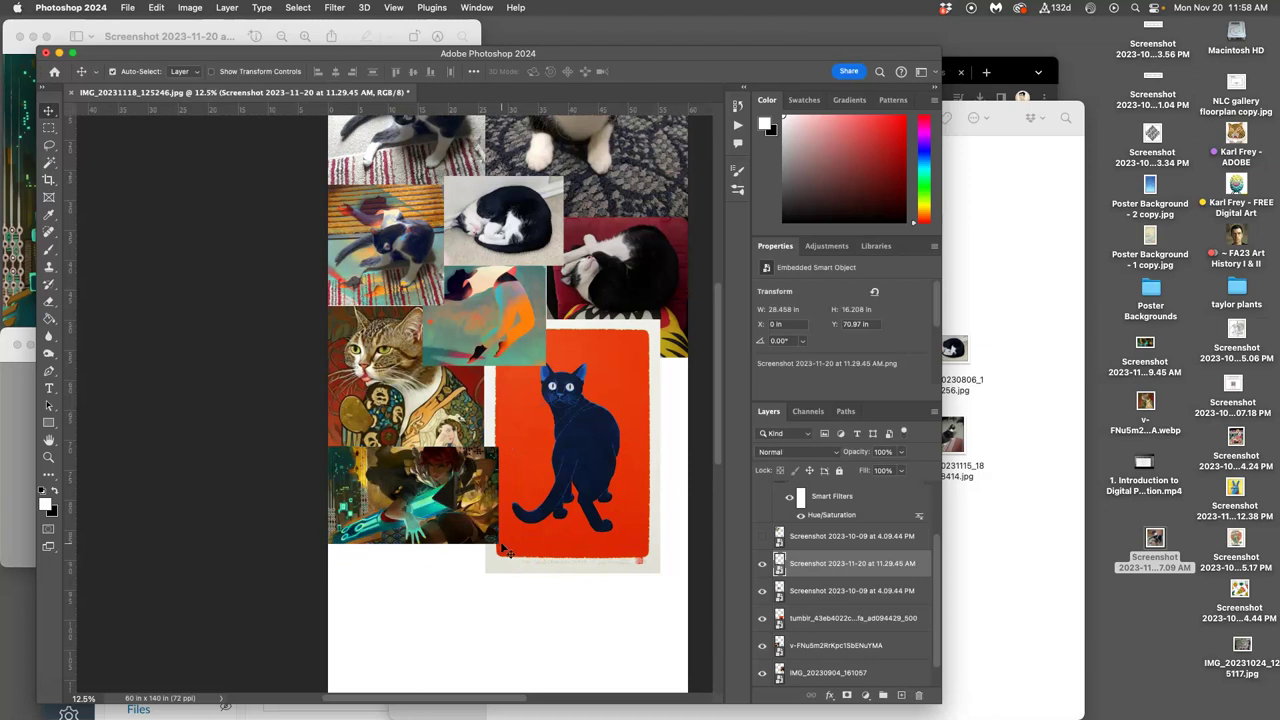
- Crop the canvas bottom up to the collage's lower edge, leaving 60 × 86.944 inches
key(ctrl+minus)
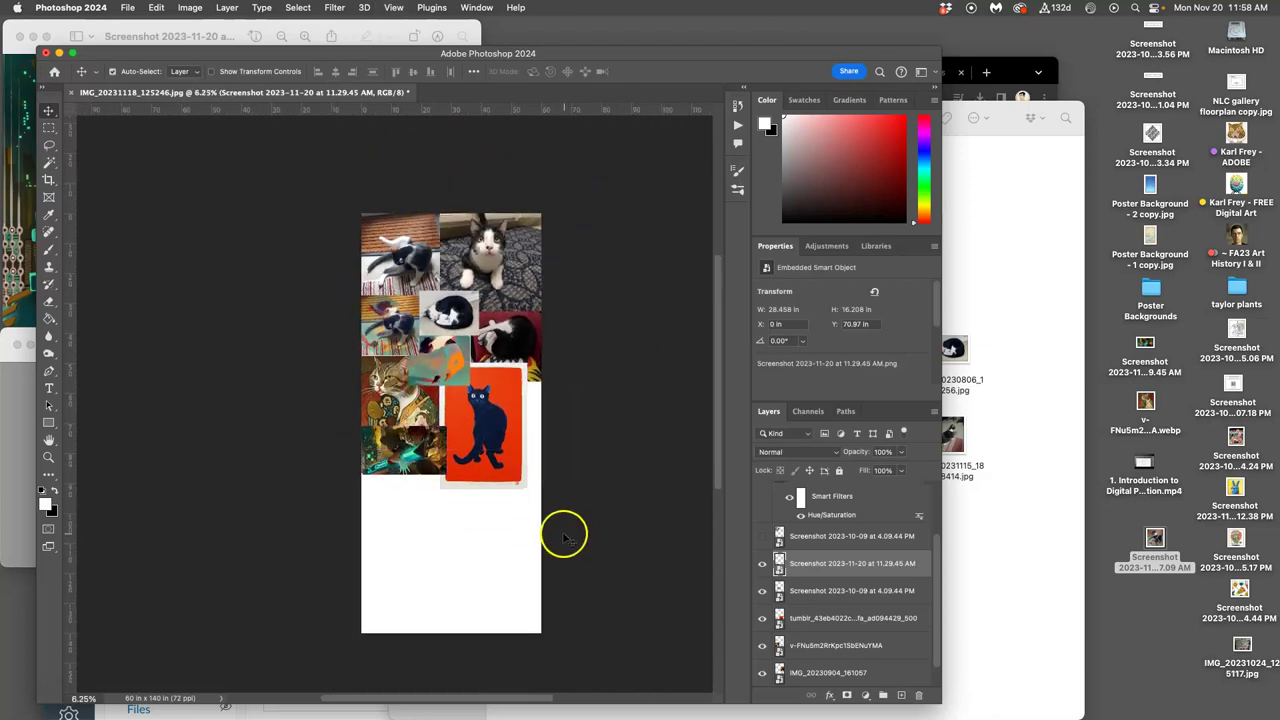
click(48, 179)
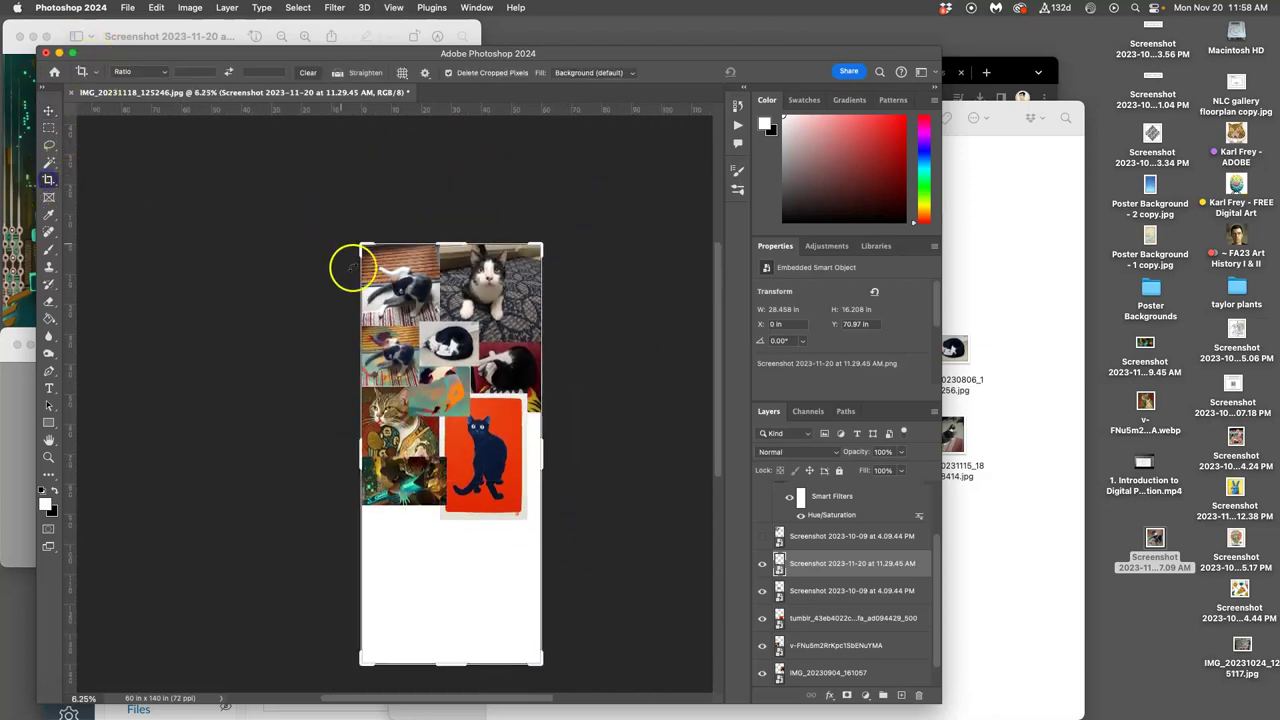
drag(449, 657, 457, 585)
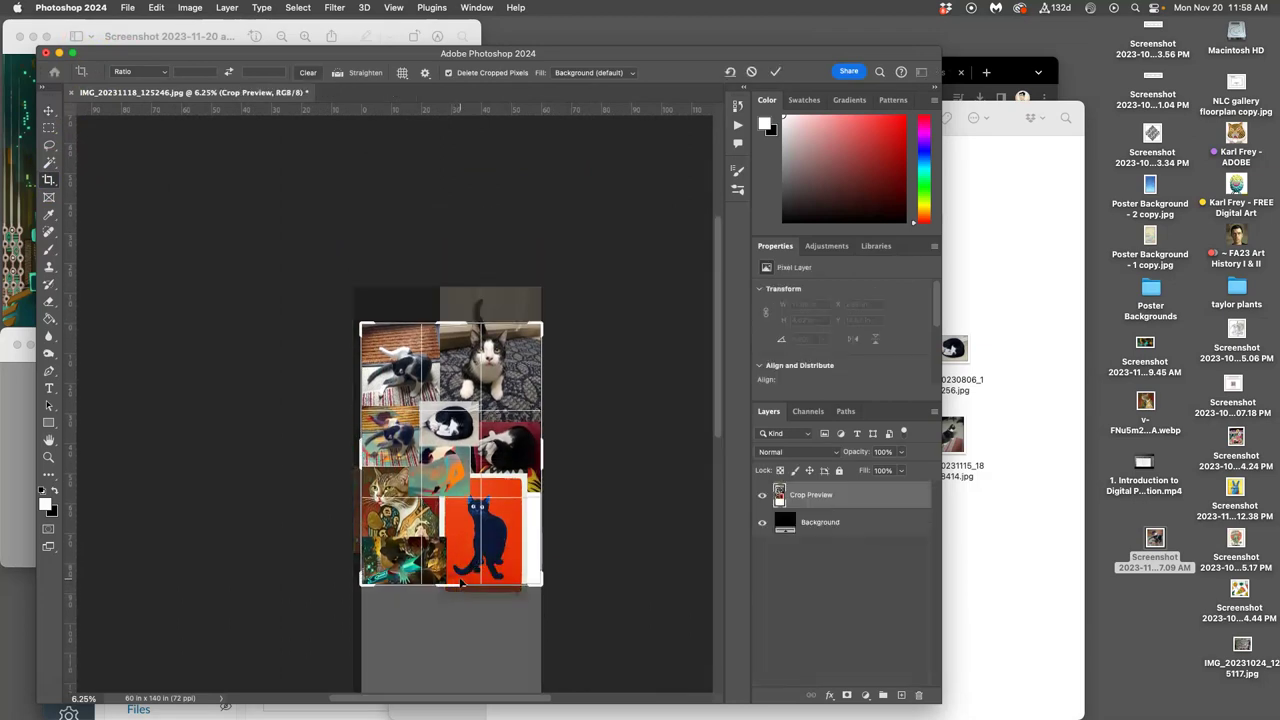
double_click(466, 572)
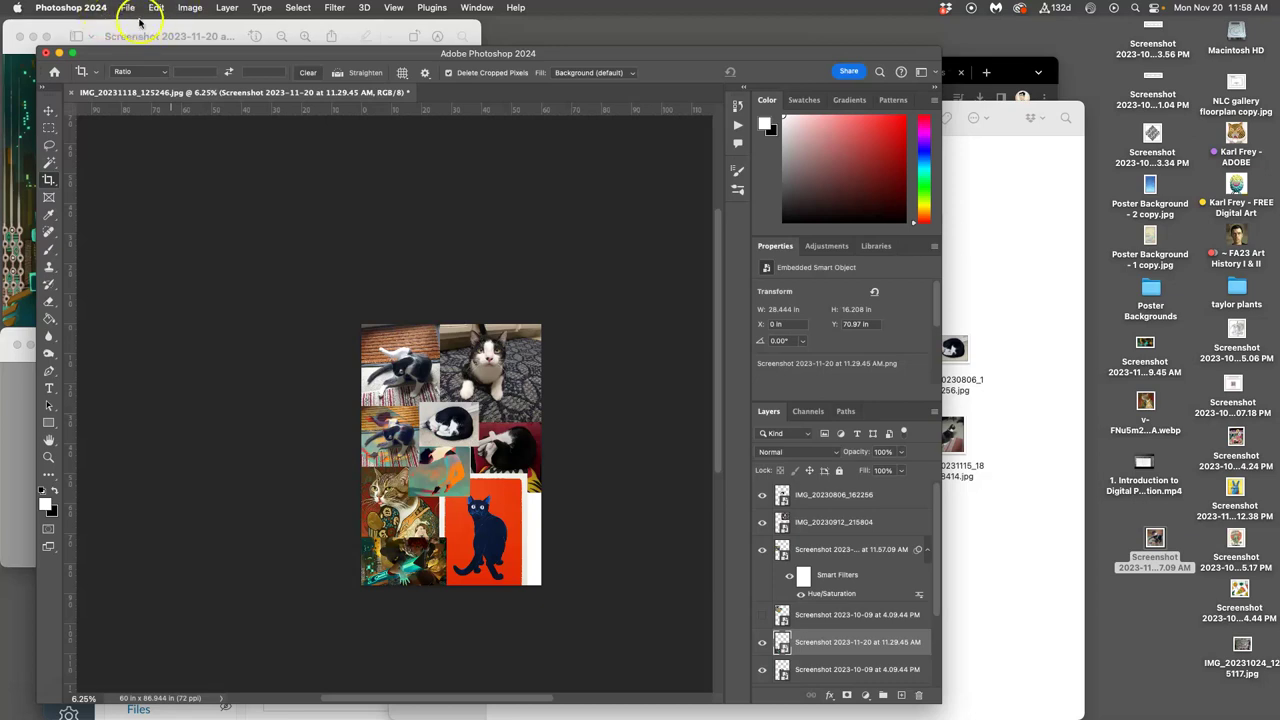
- Save a copy of the collage into Assign 7 as a quality-12 JPEG named '…Assign 7 Painting Reference'
click(128, 10)
click(608, 251)
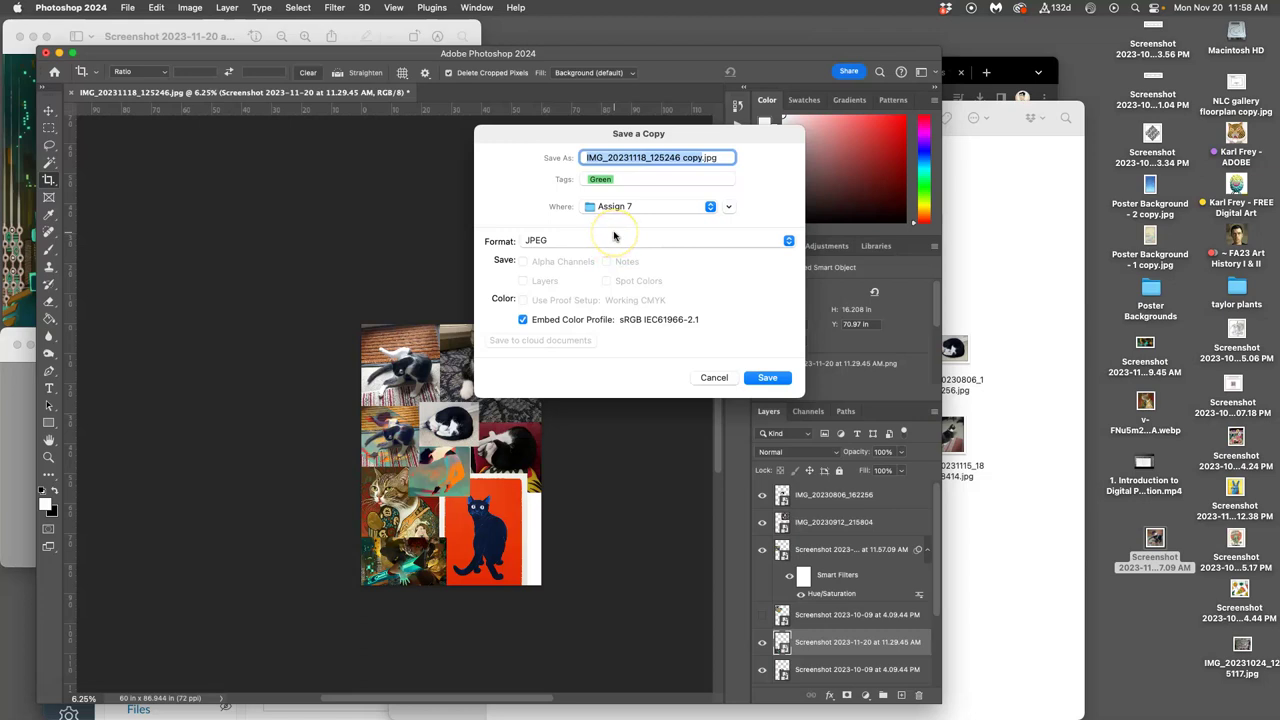
text(FA)
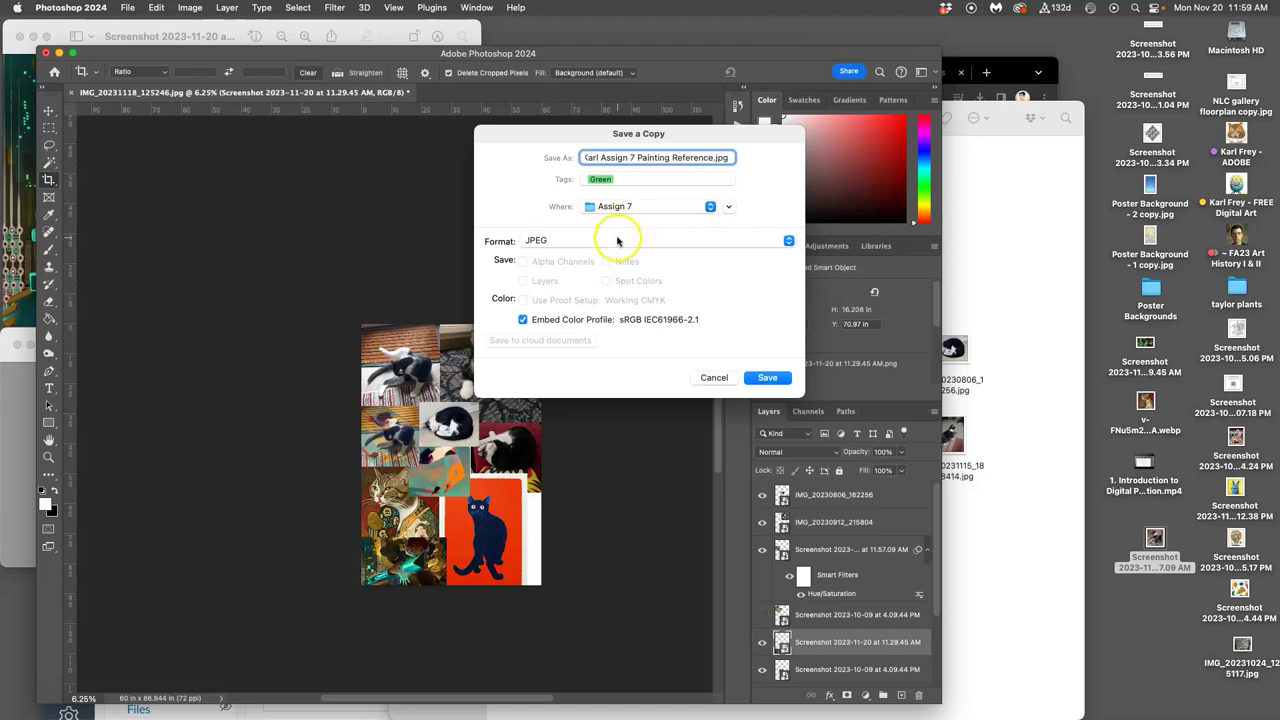
click(617, 241)
click(617, 243)
click(784, 377)
click(718, 203)
drag(615, 265, 723, 266)
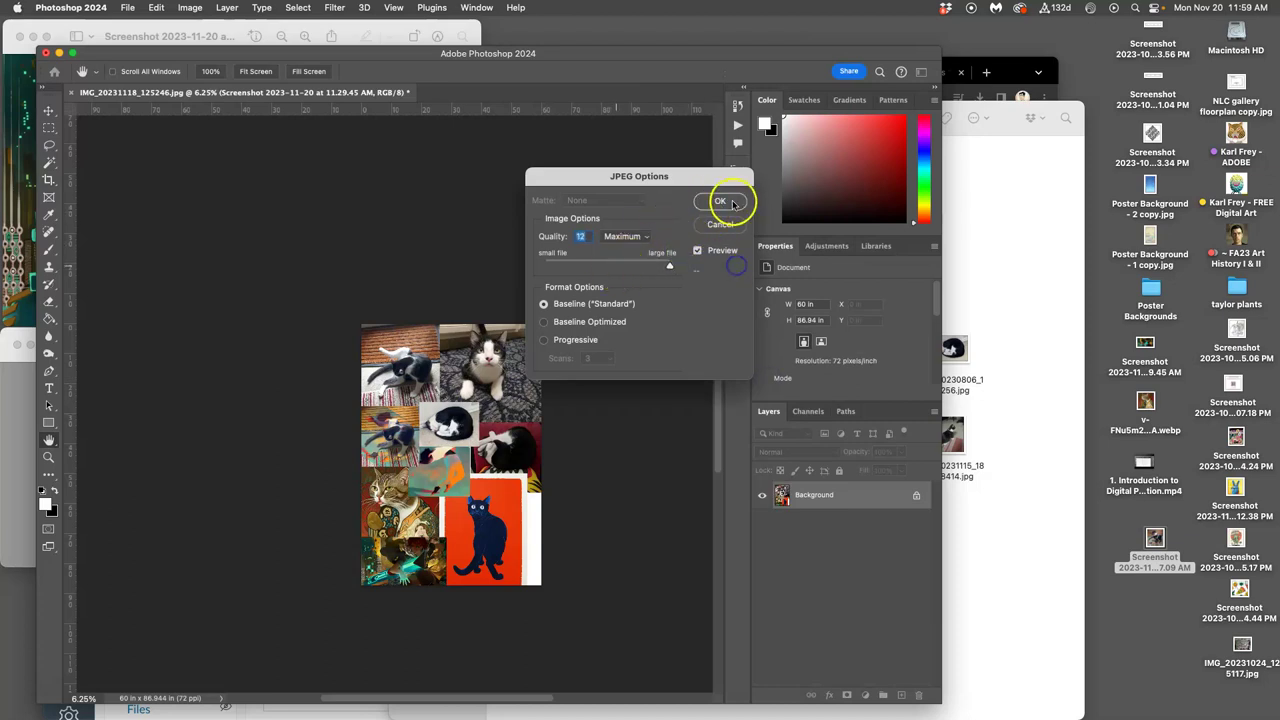
click(722, 201)
click(975, 234)
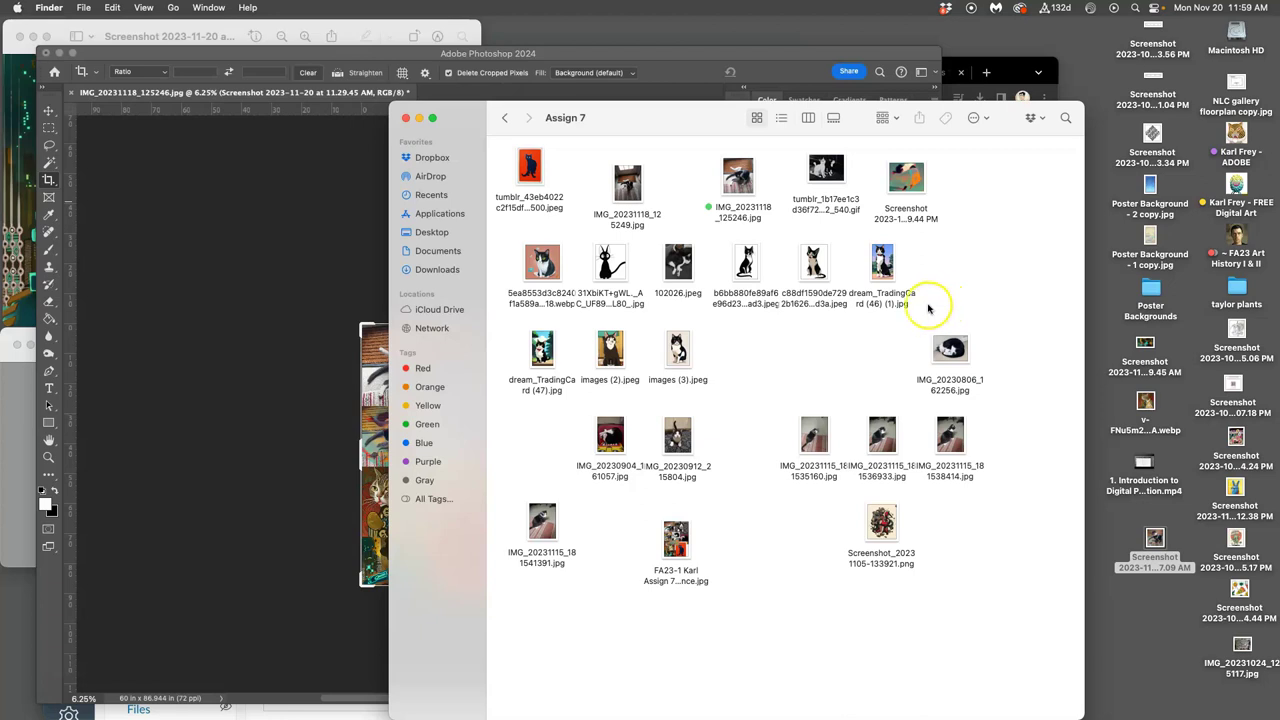
- View and close the black cat drawing and the sitting black-and-white cat illustration in Preview
double_click(610, 268)
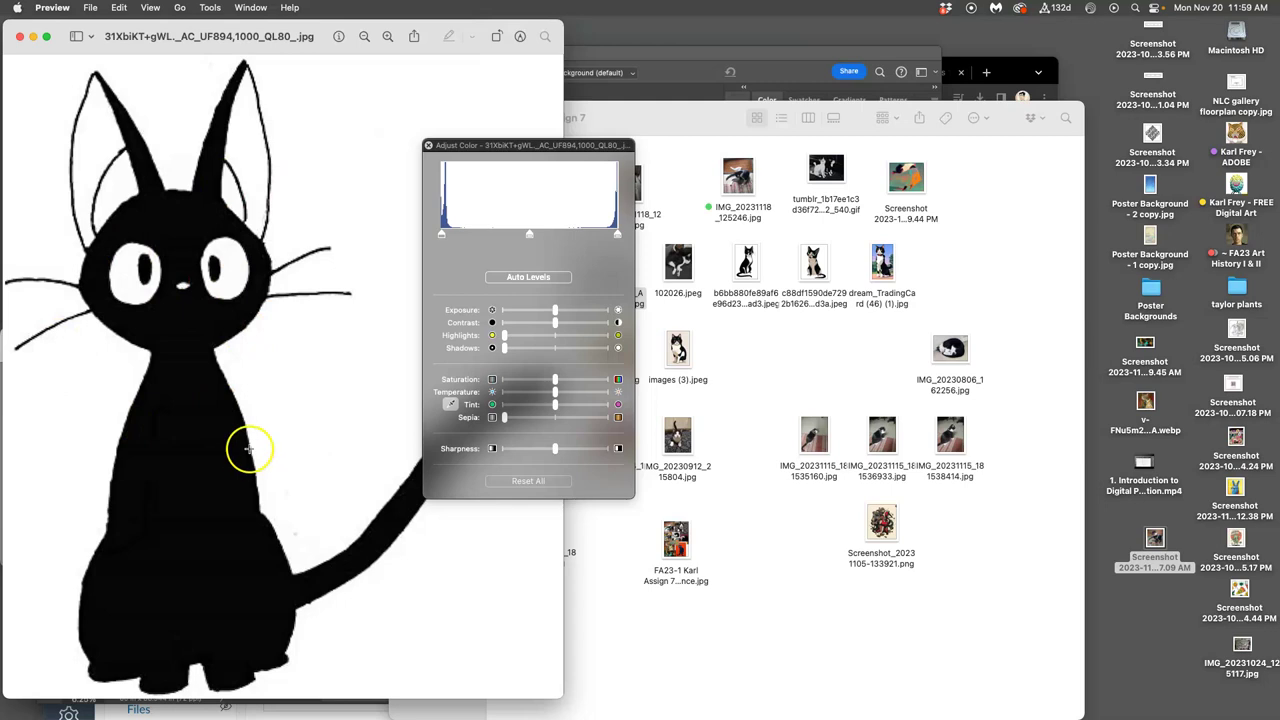
click(19, 38)
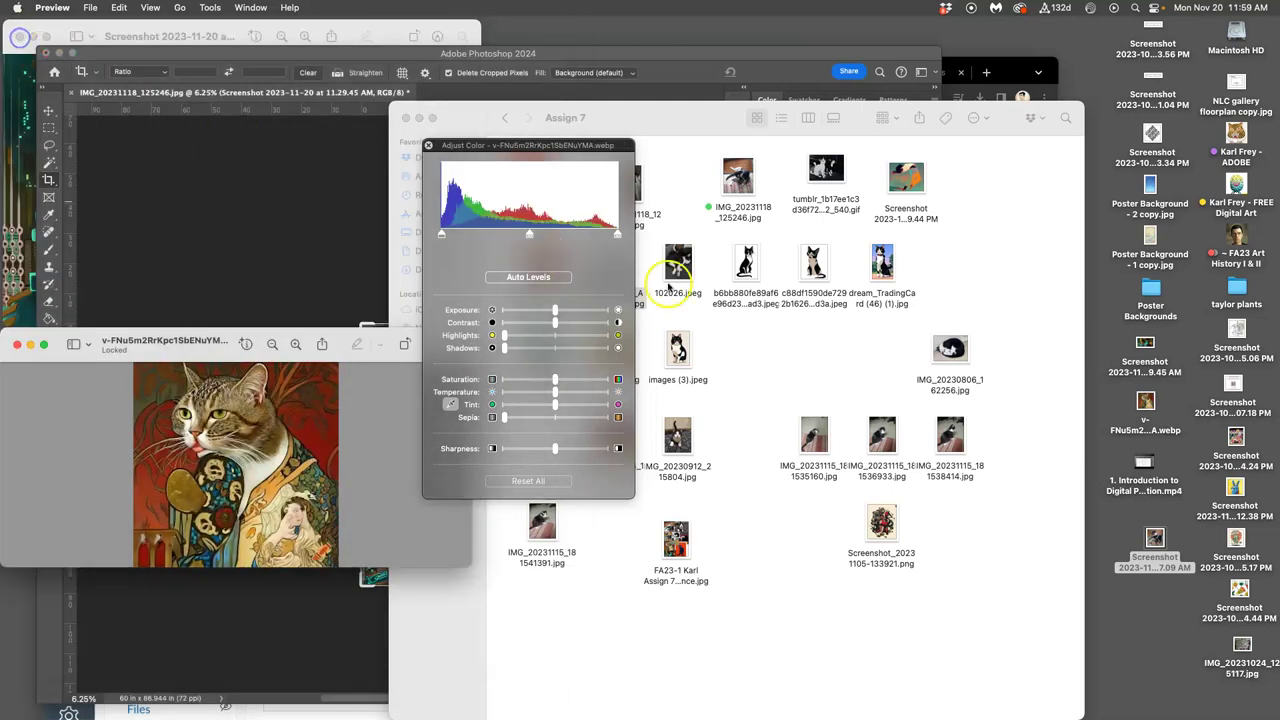
click(772, 320)
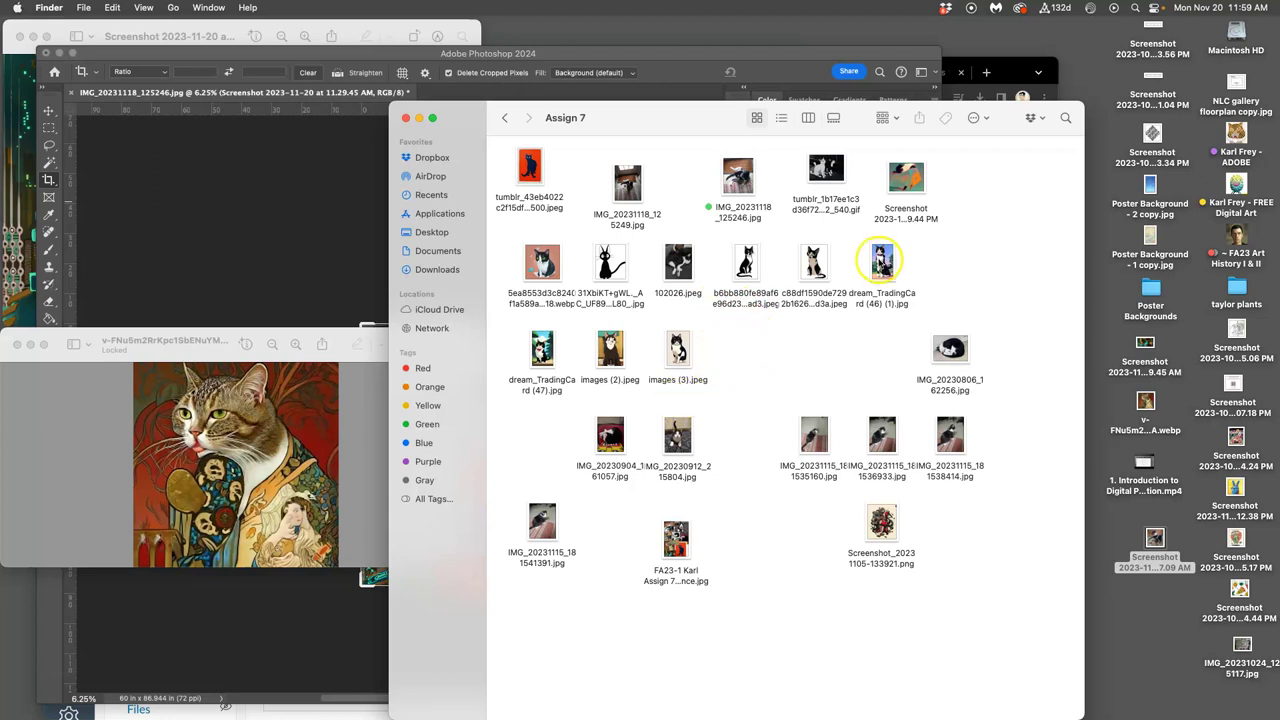
double_click(815, 262)
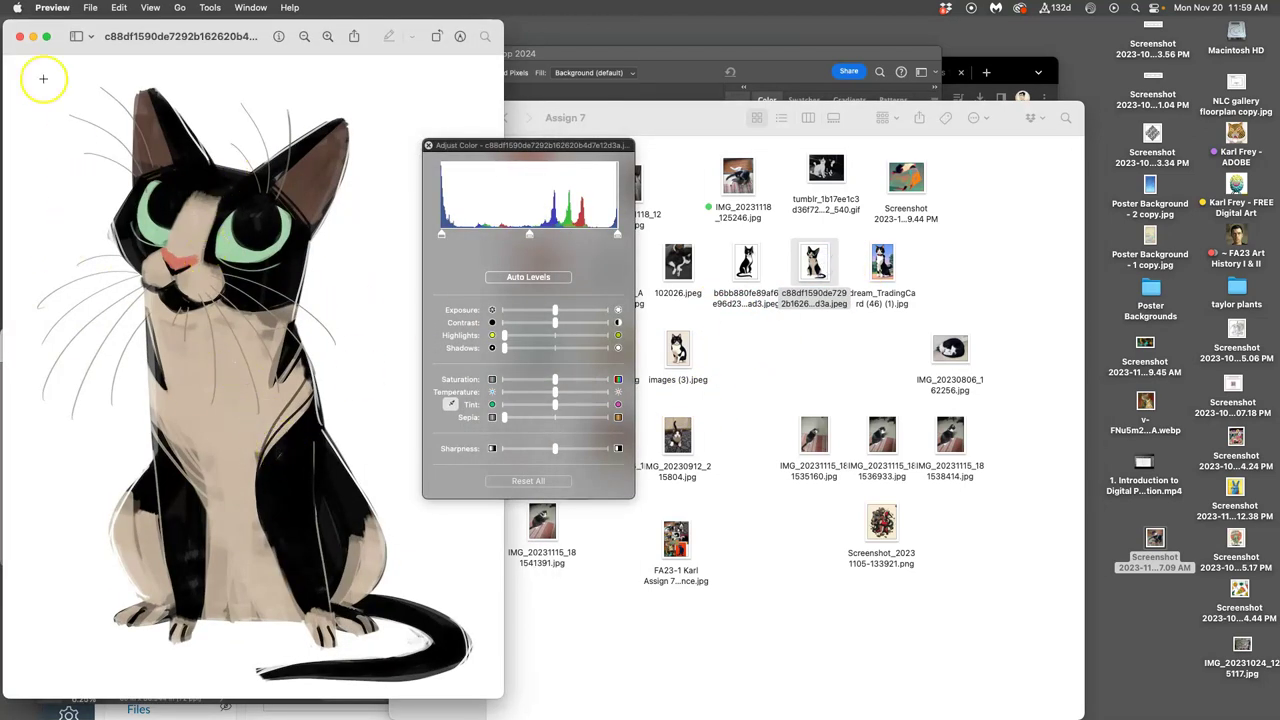
click(19, 37)
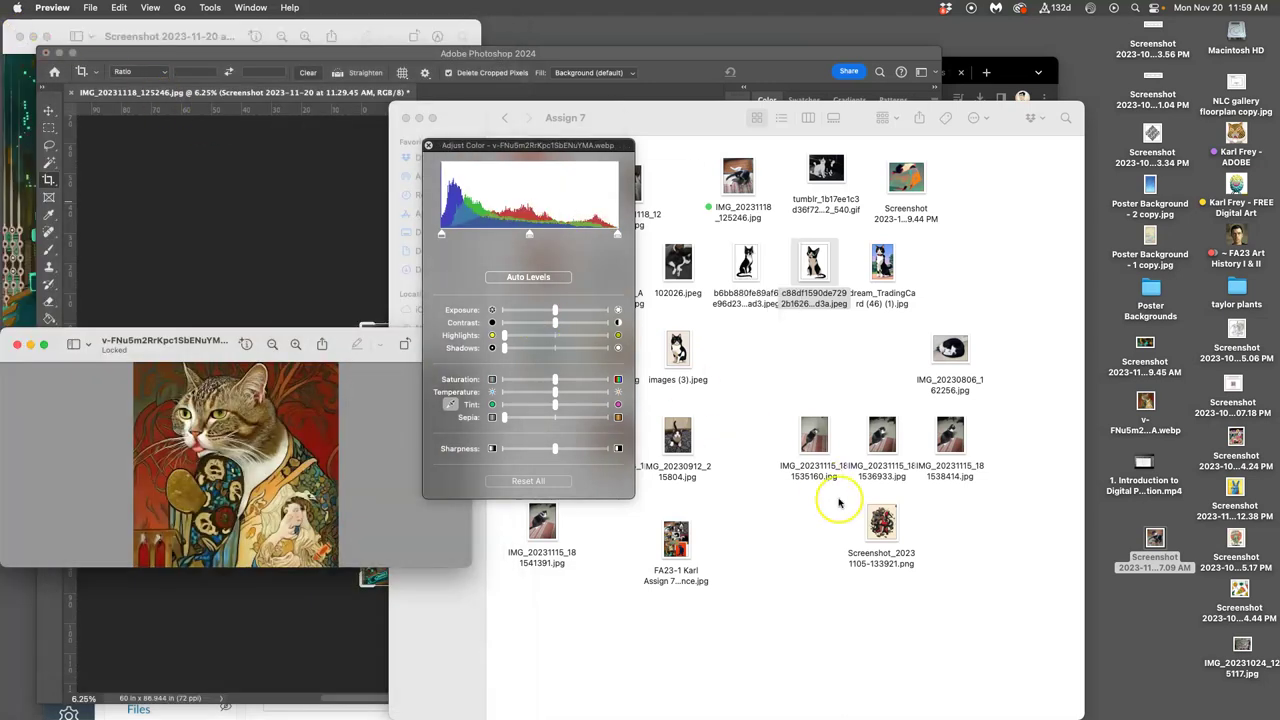
- View Screenshot_20231105-133921.png, close all remaining Preview windows, and cancel the collage's crop
click(881, 522)
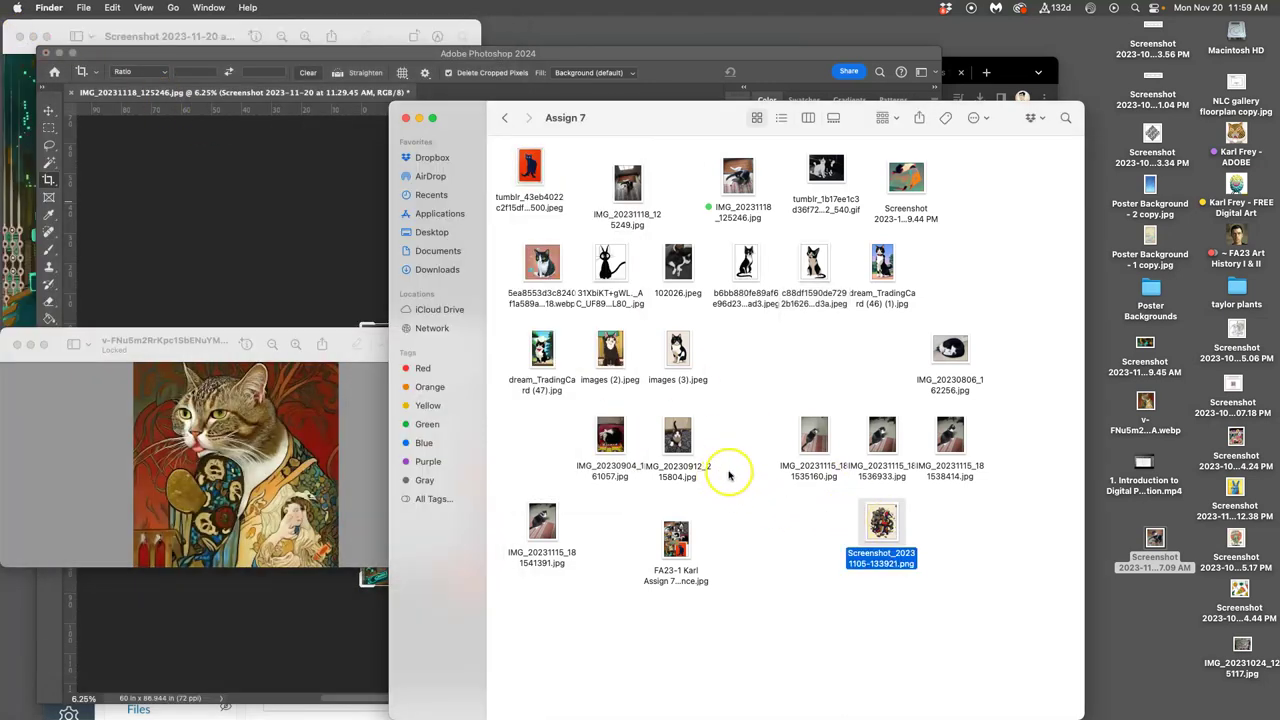
double_click(881, 522)
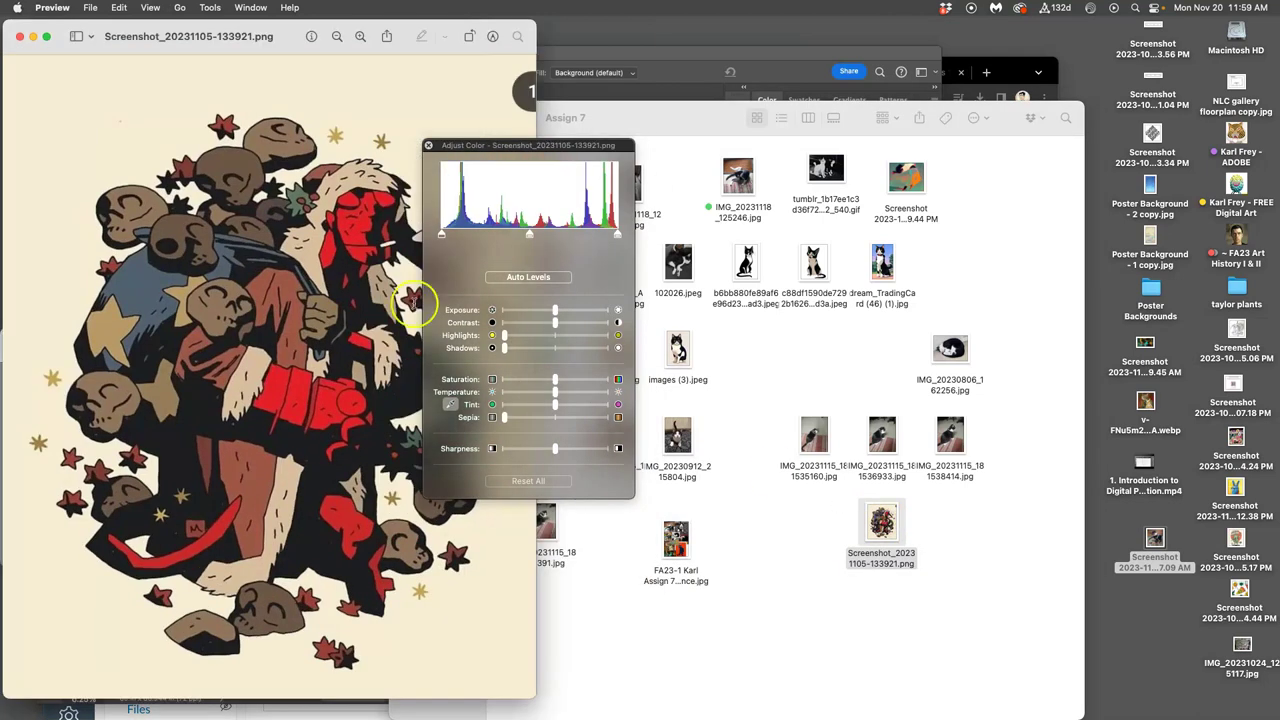
drag(466, 146, 607, 161)
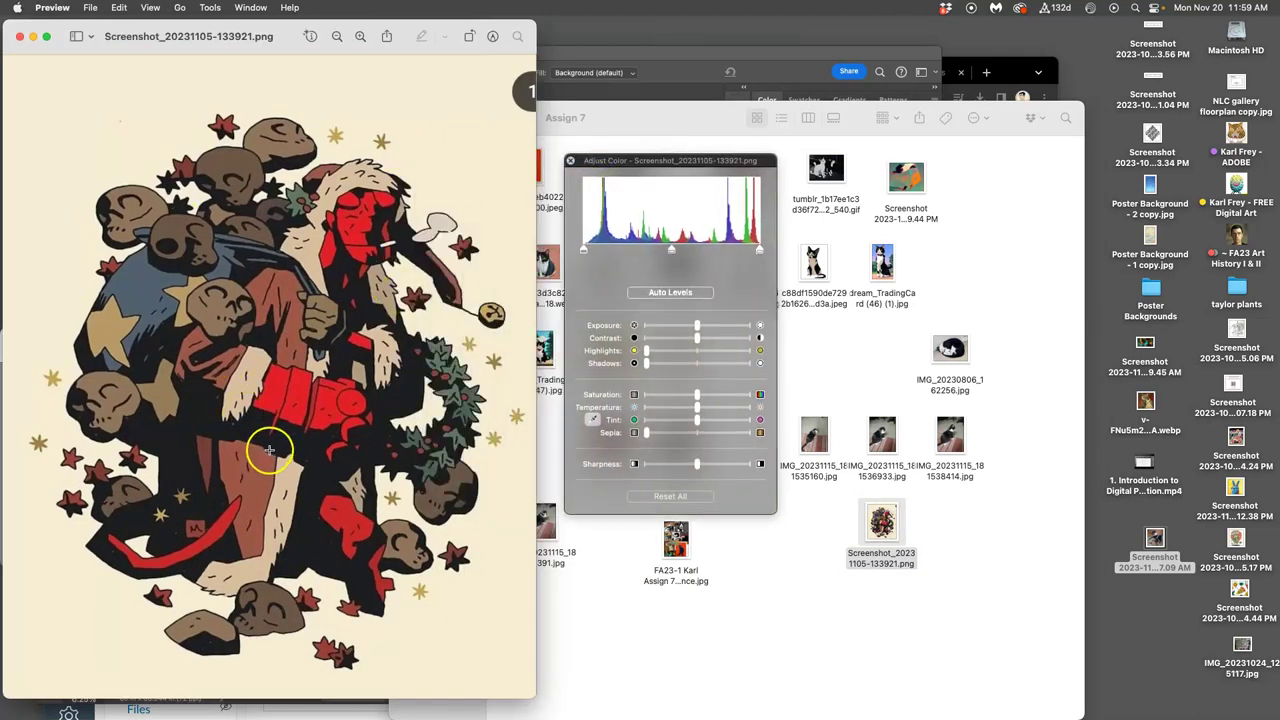
click(22, 38)
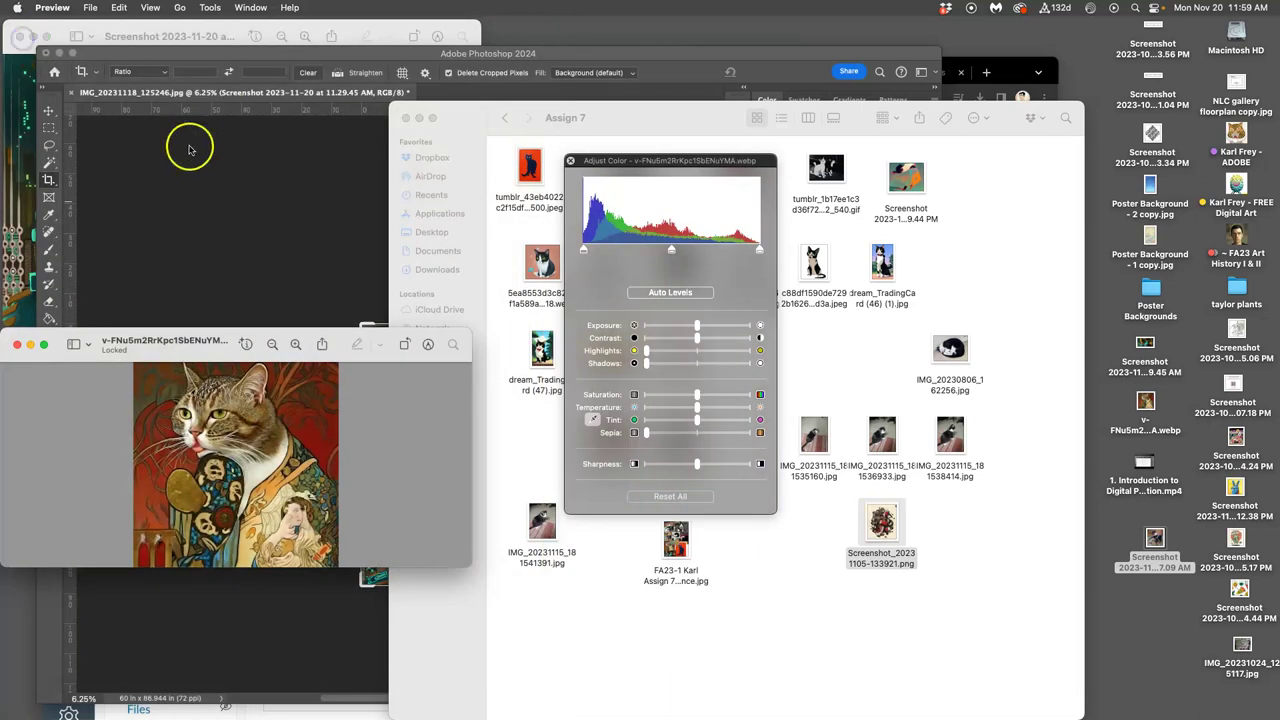
click(20, 334)
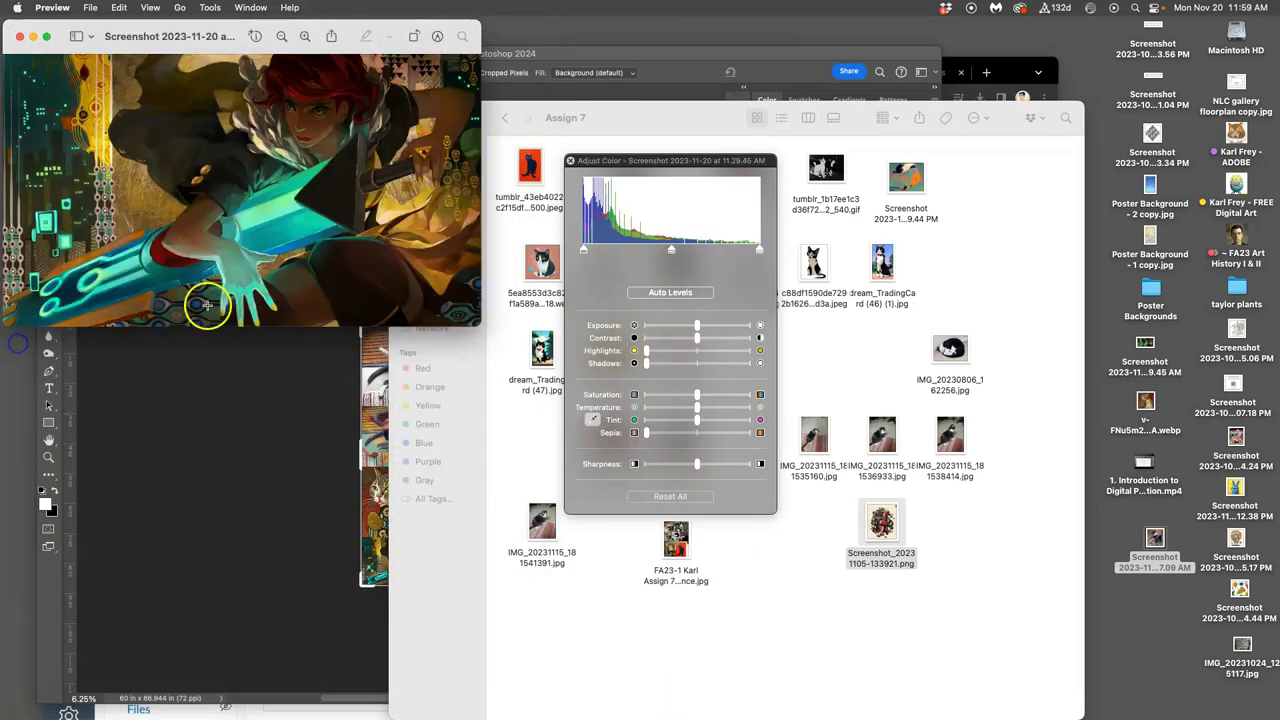
click(20, 37)
click(215, 206)
click(523, 369)
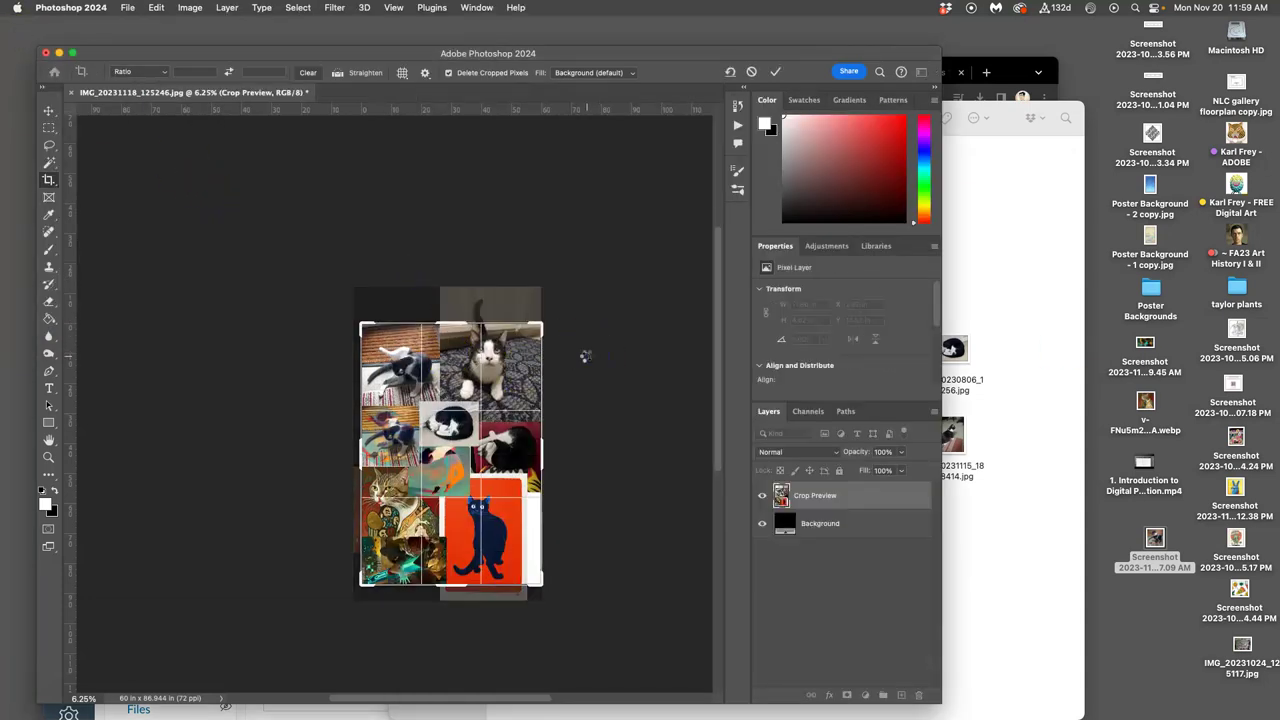
key(Escape)
- Close the collage without saving and select the saved painting reference JPEG in Assign 7
click(72, 93)
click(610, 296)
click(1057, 263)
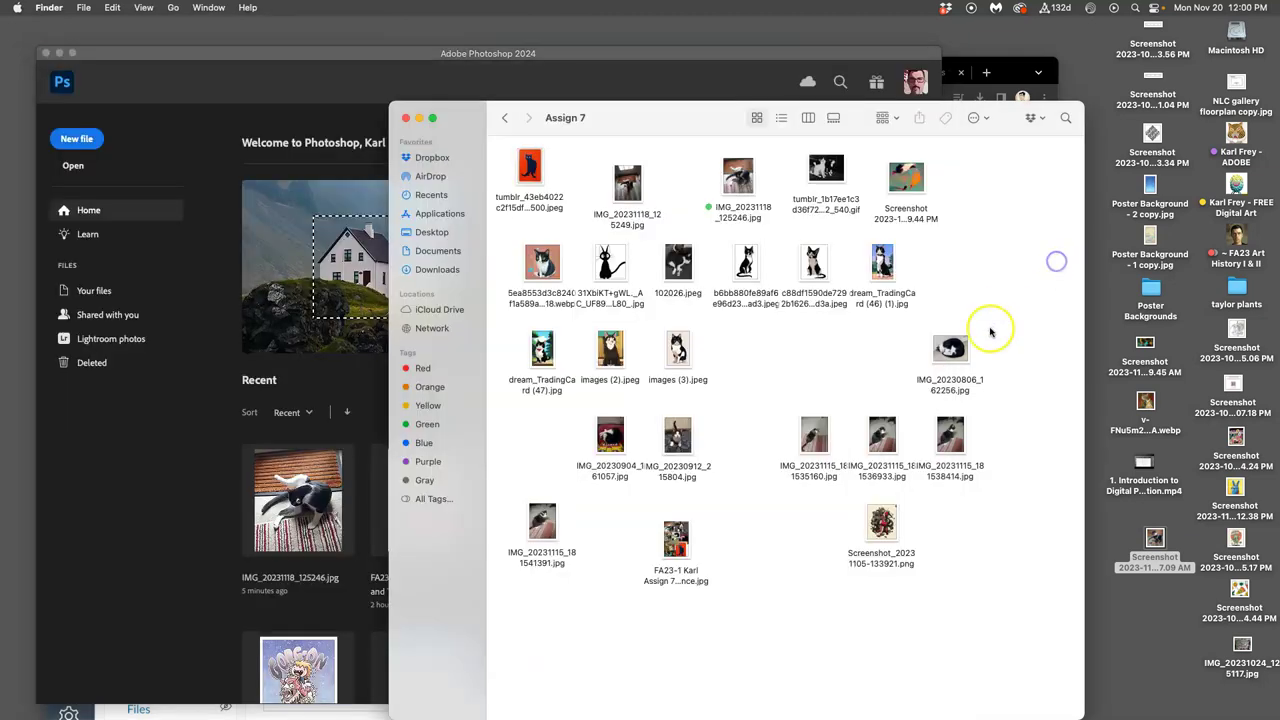
drag(676, 540, 748, 545)
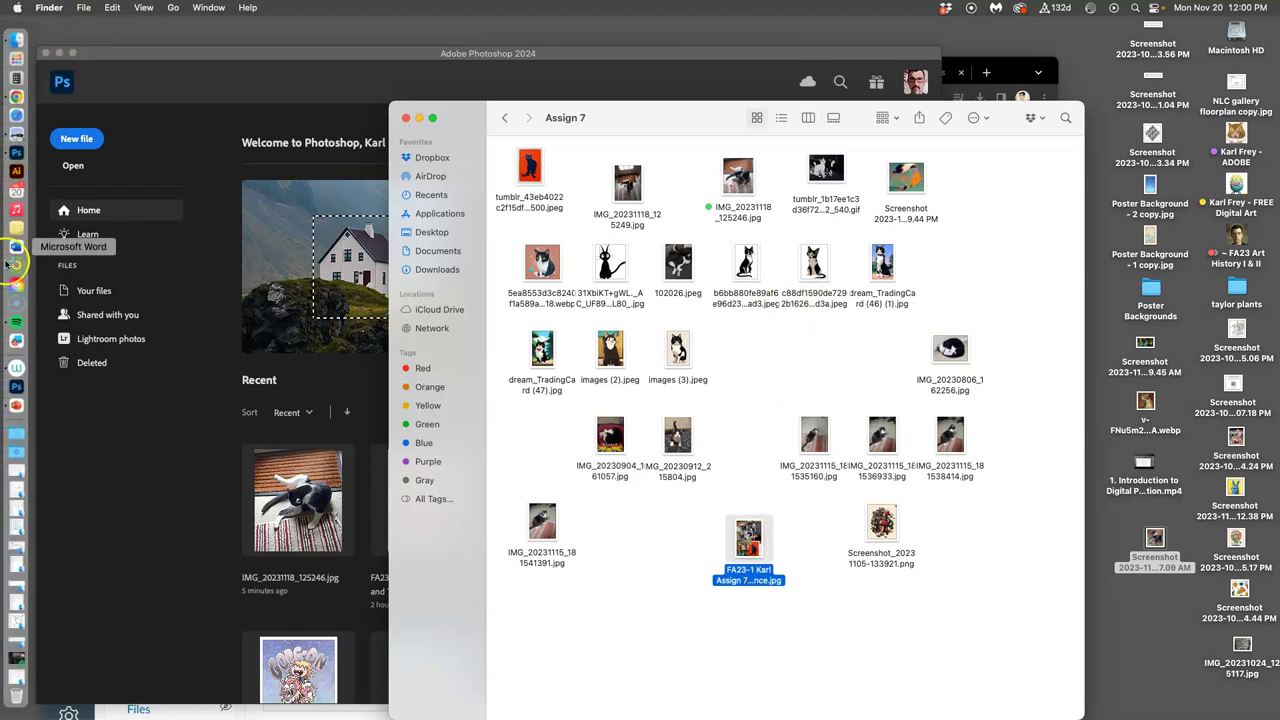
- Drag the painting reference JPEG into the Canvas reply and shrink it to about 286 pixels wide
click(88, 713)
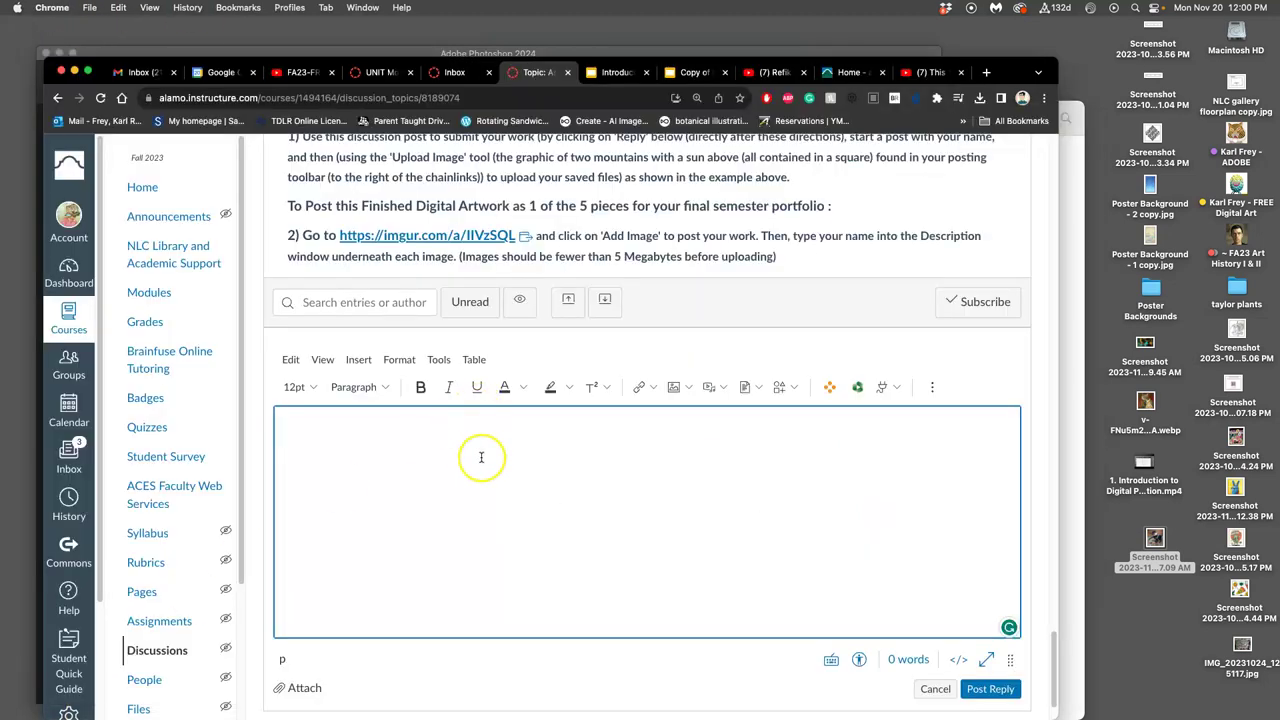
click(1078, 531)
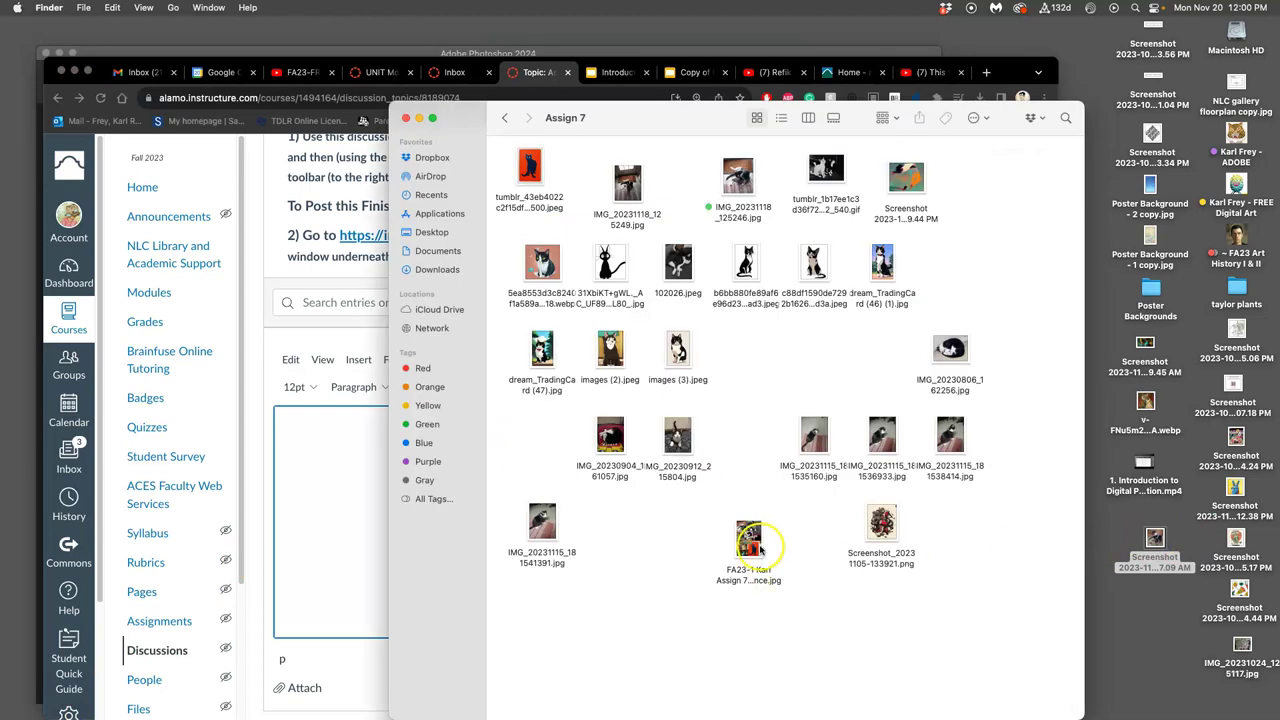
drag(755, 542, 334, 466)
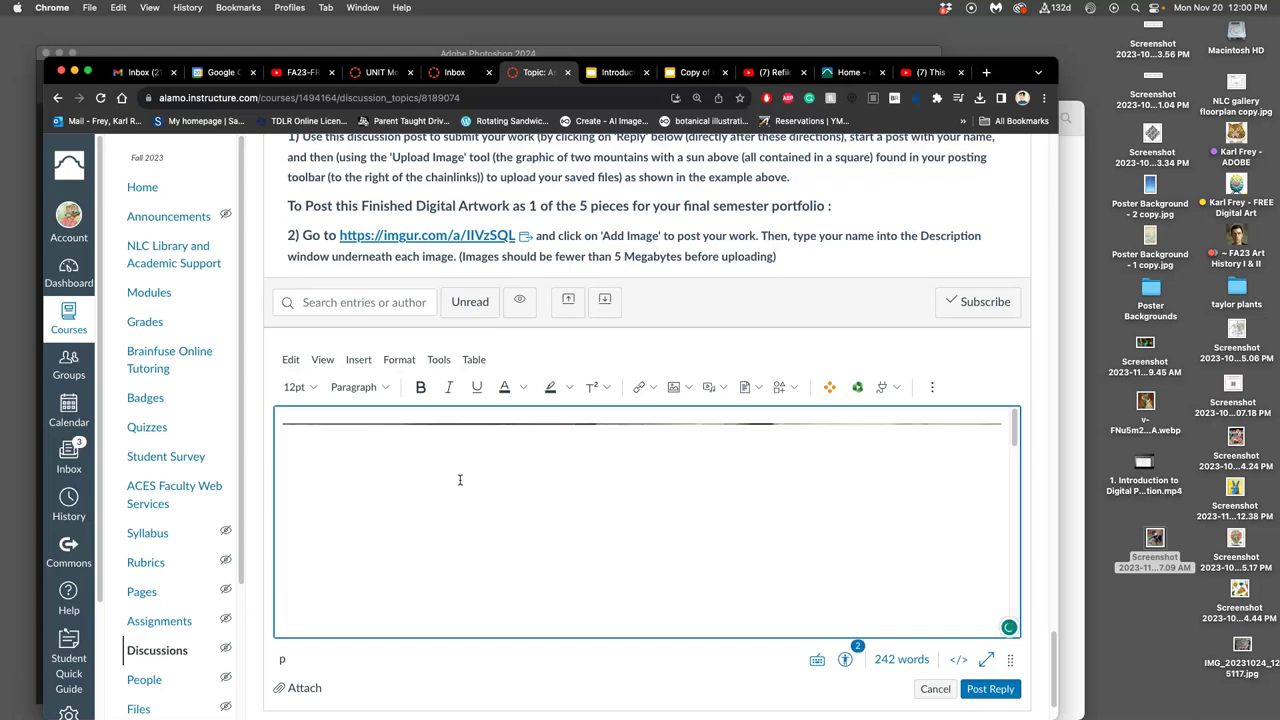
click(914, 486)
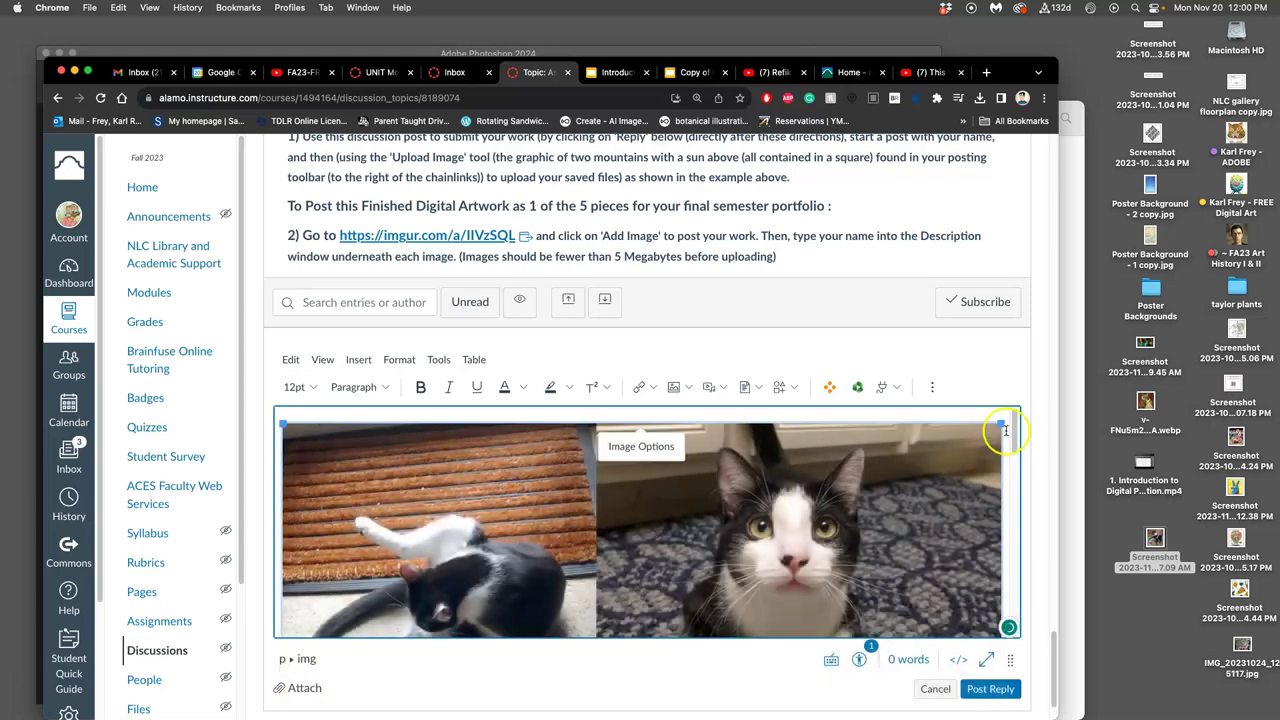
drag(1002, 428, 542, 449)
- Post the reply, then scroll up to the 'Starting with Shaped Speed Painting' and 'Loose Sketch' examples
click(990, 689)
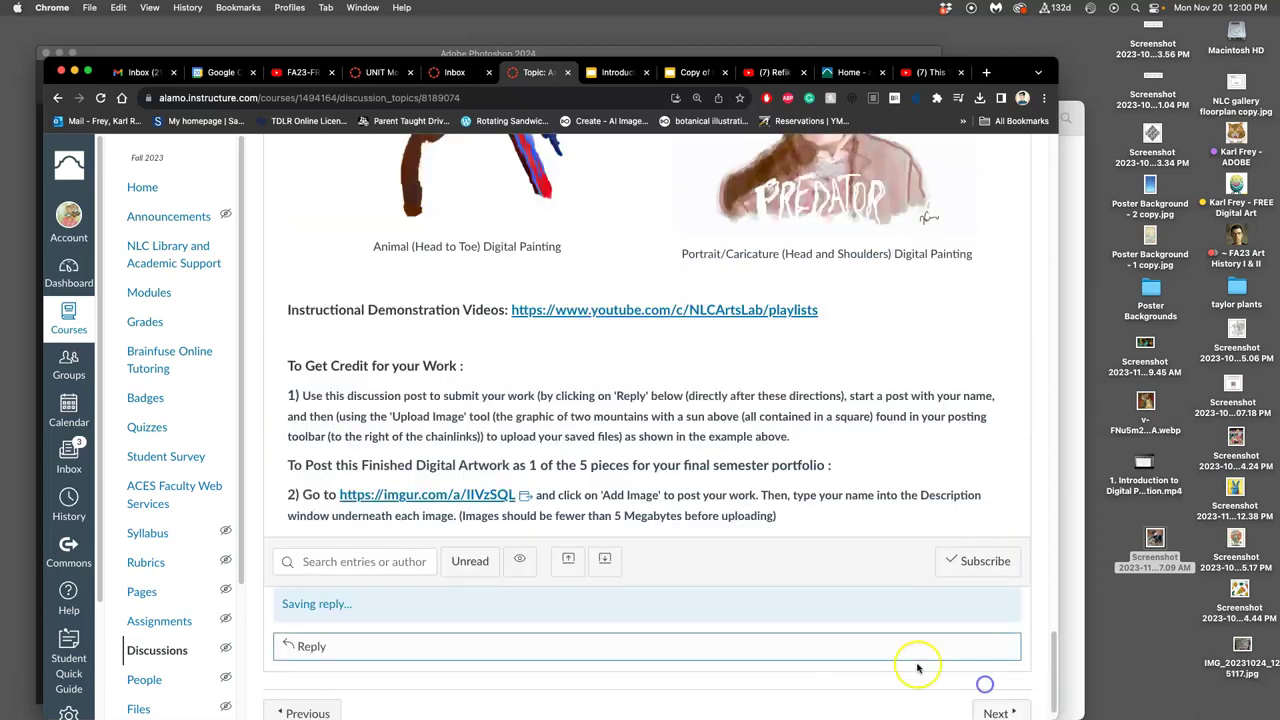
scroll(728, 258, up, 10)
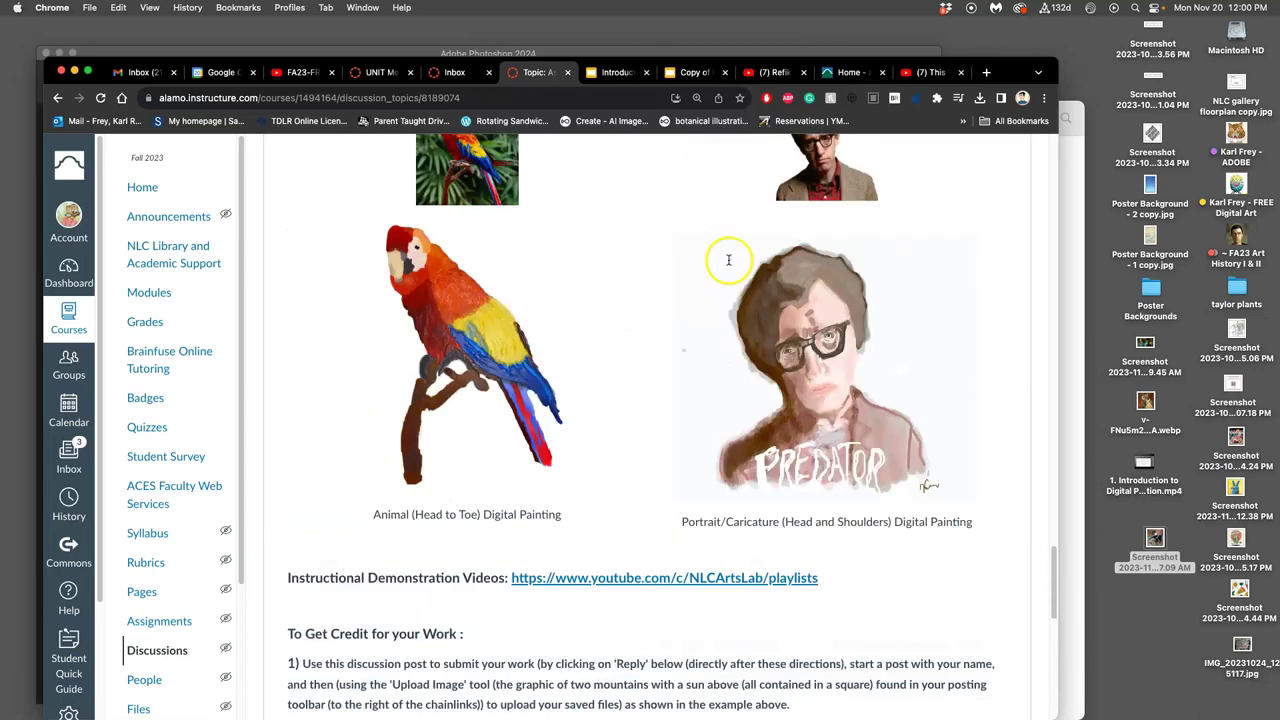
scroll(728, 260, up, 15)
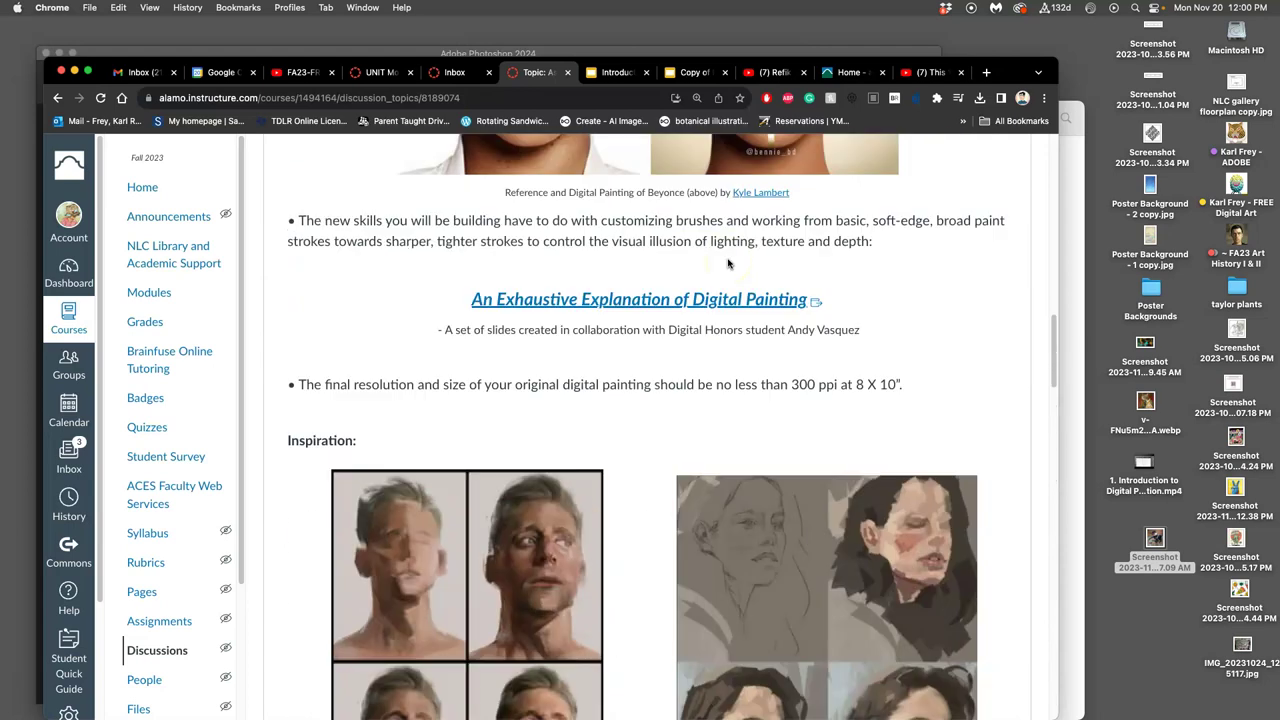
scroll(727, 263, up, 5)
scroll(727, 263, down, 10)
scroll(727, 263, up, 1)
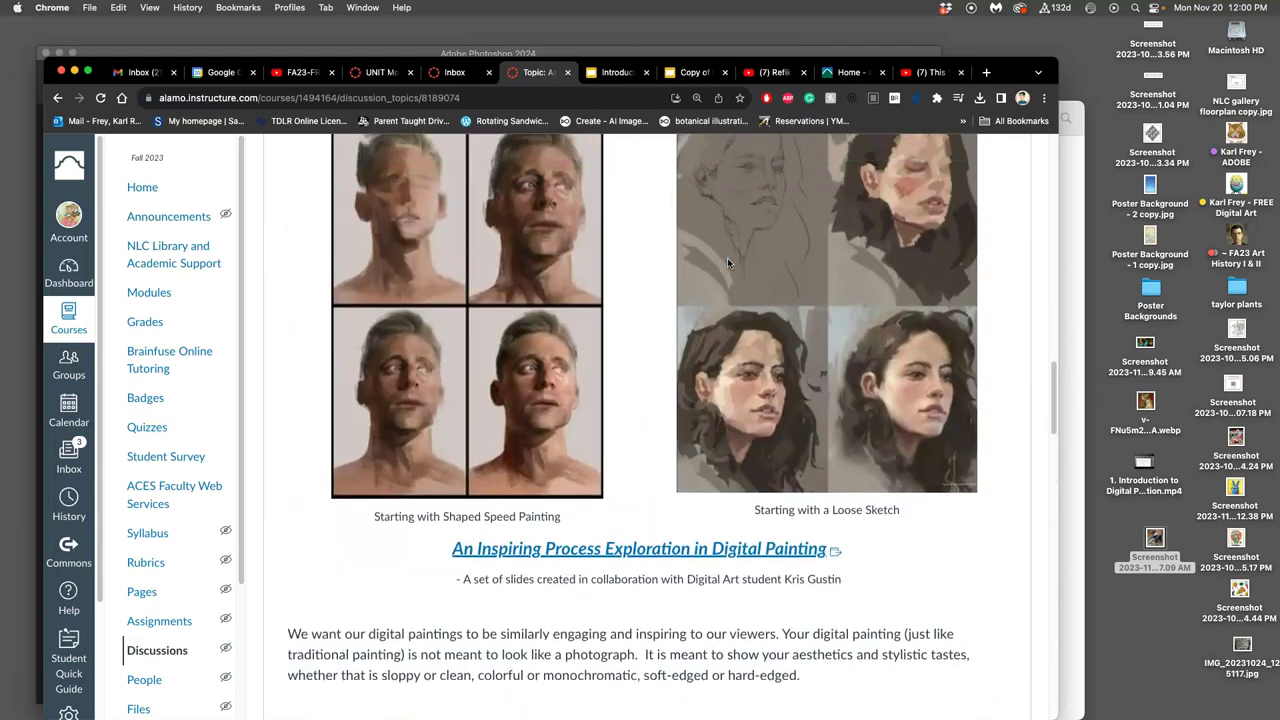
scroll(727, 262, up, 1)
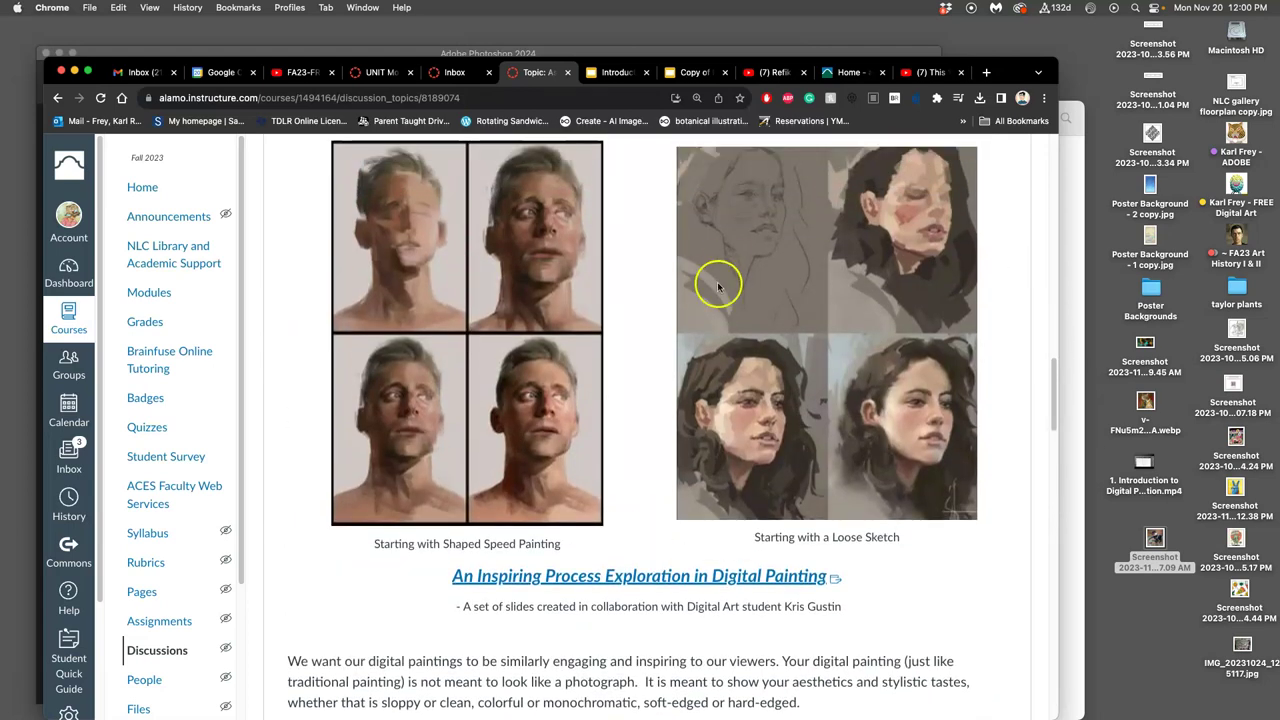
- Open the Introduction to Digital Painting deck and step through slides 2 to 7
click(620, 74)
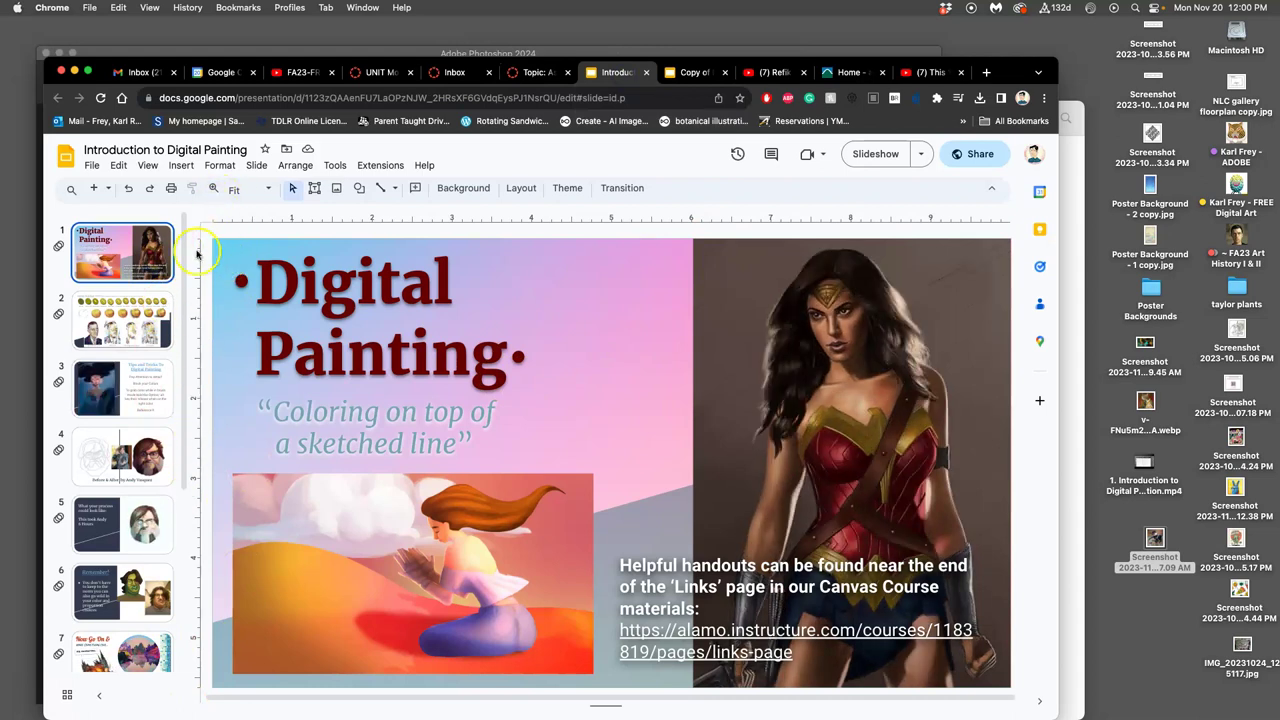
click(124, 324)
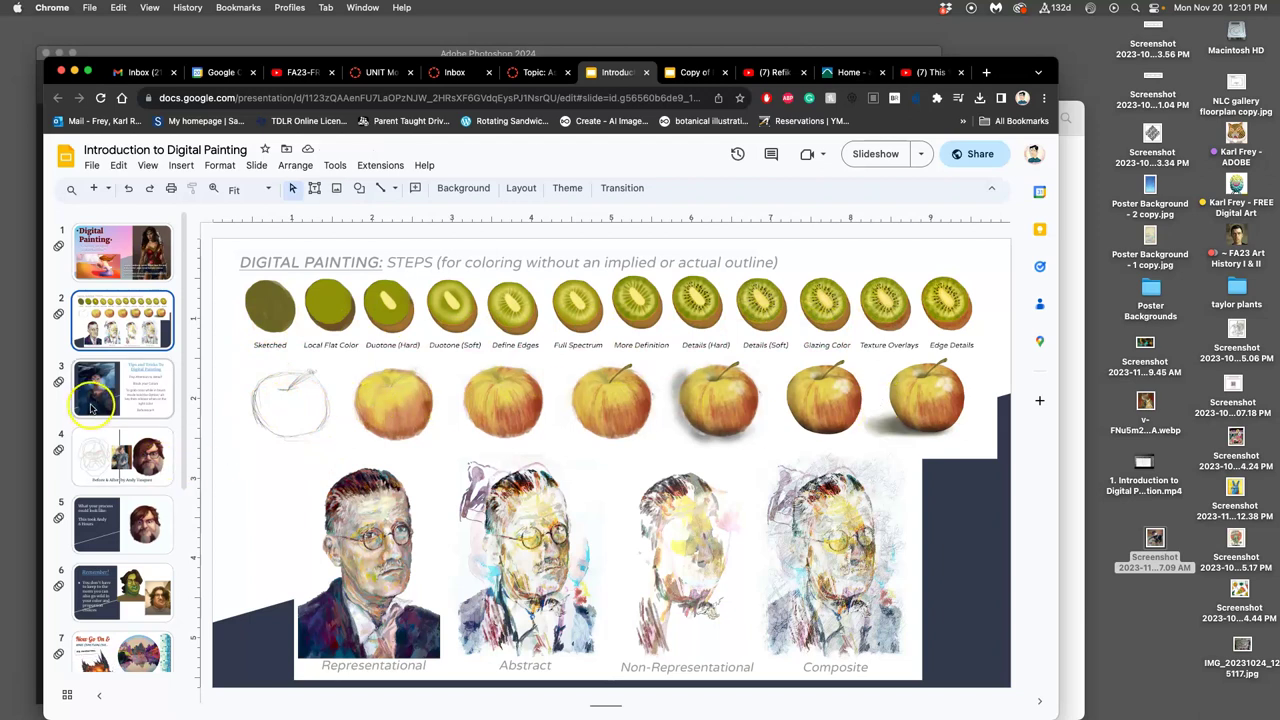
click(150, 402)
click(137, 468)
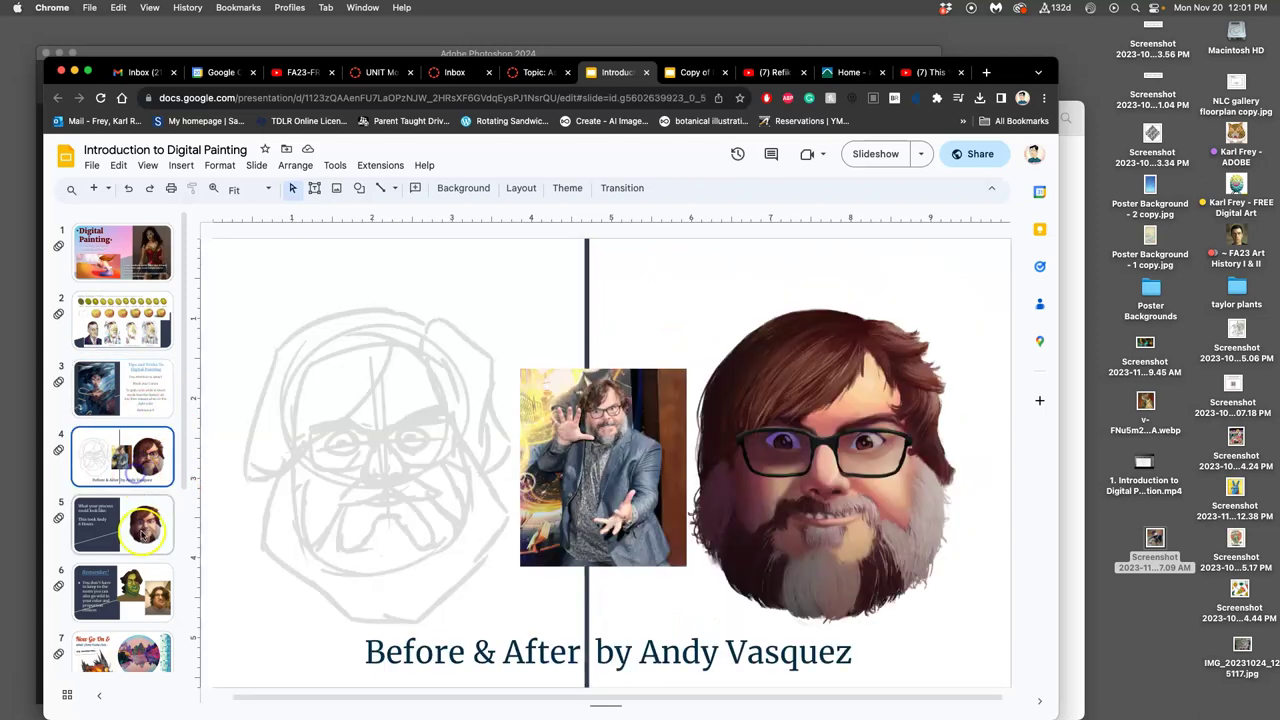
click(120, 527)
click(133, 585)
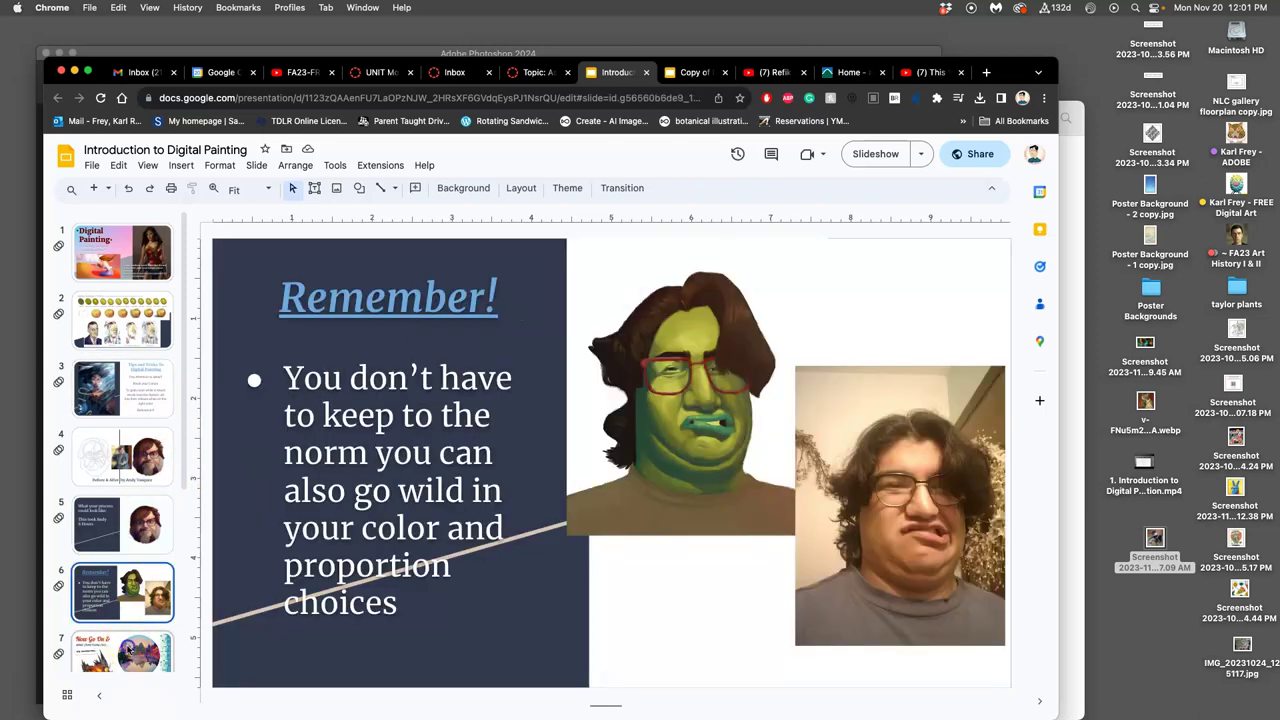
click(125, 650)
- Review dragon slides 8 to 11, then return to slide 3, Tips and Tricks To Digital Painting
scroll(150, 537, down, 3)
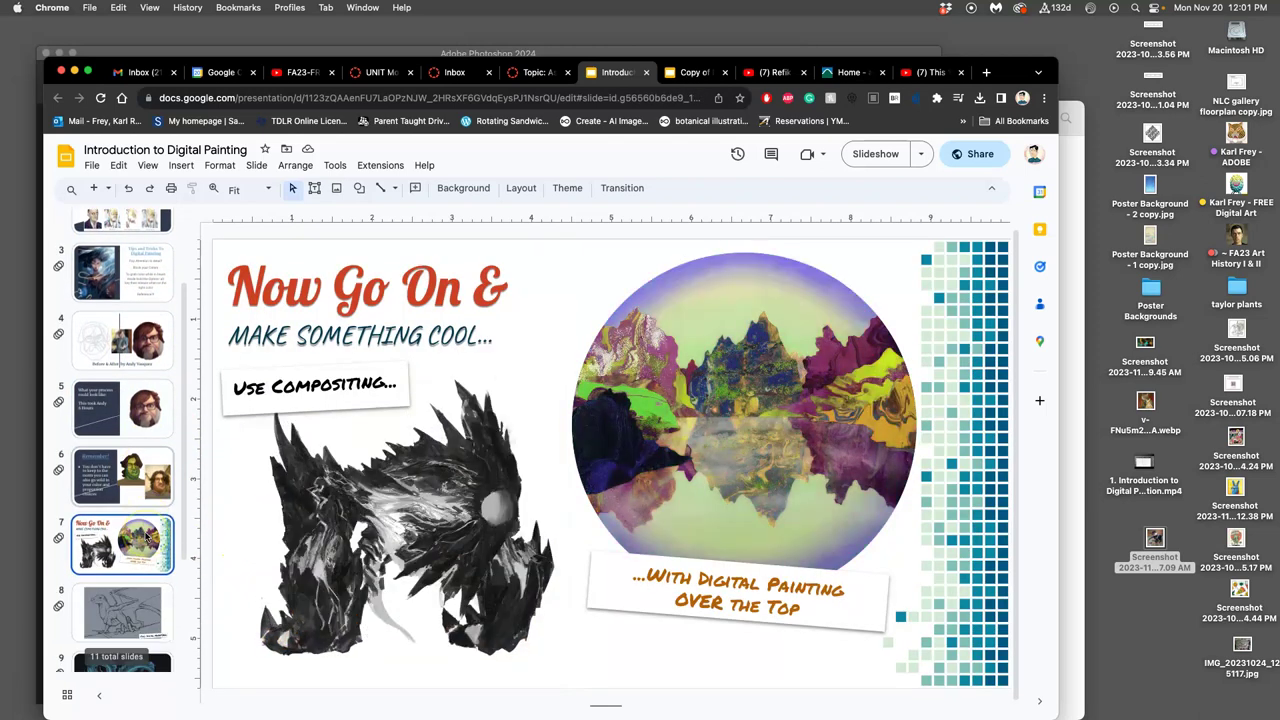
scroll(148, 537, down, 3)
click(125, 433)
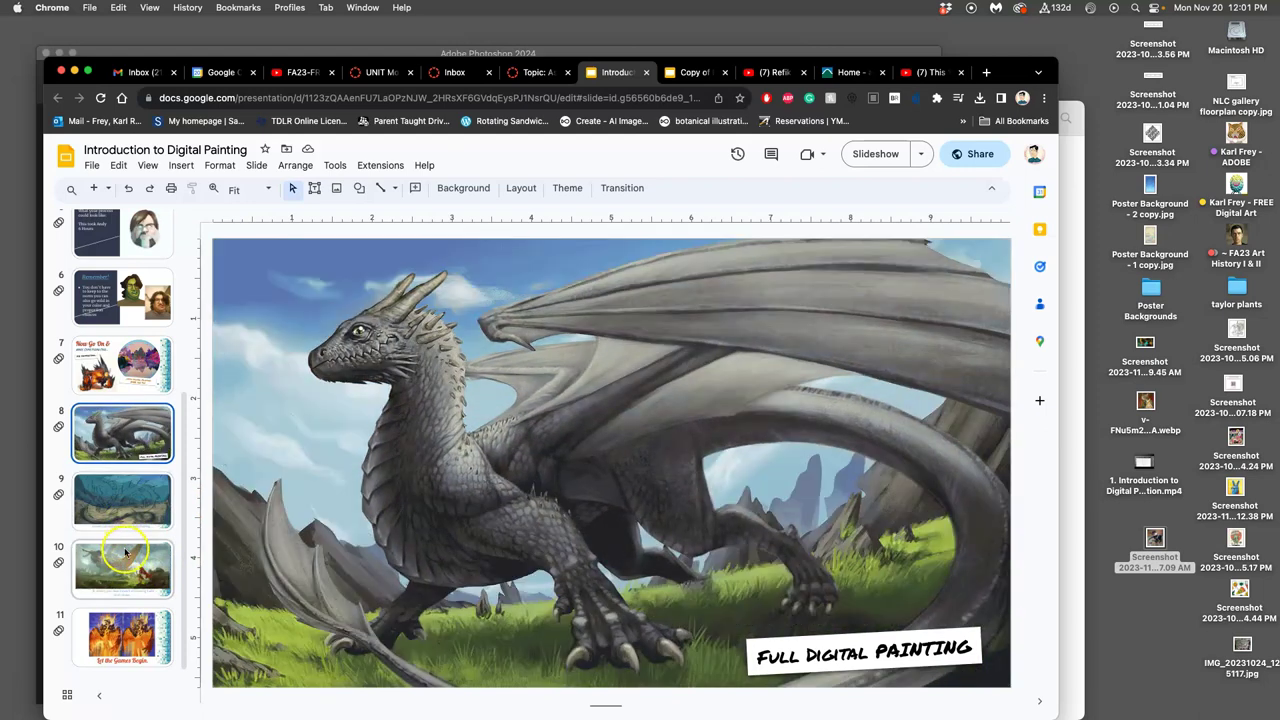
click(125, 516)
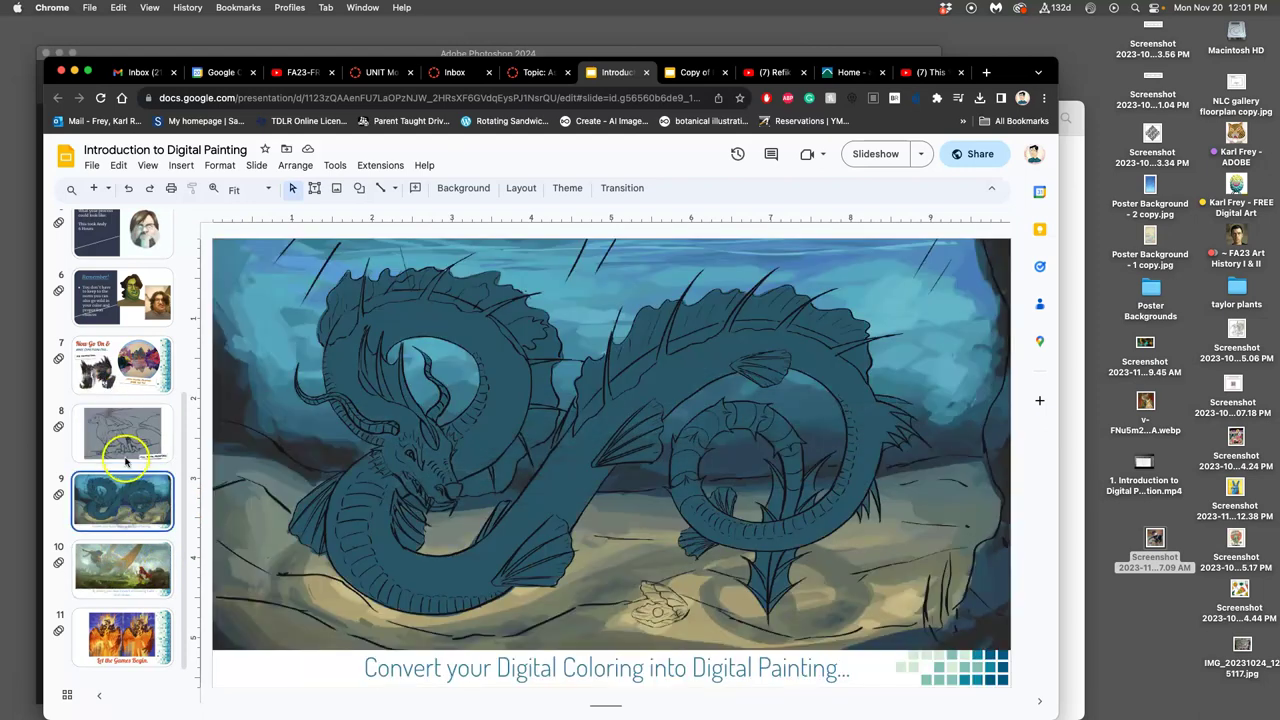
click(125, 455)
click(135, 506)
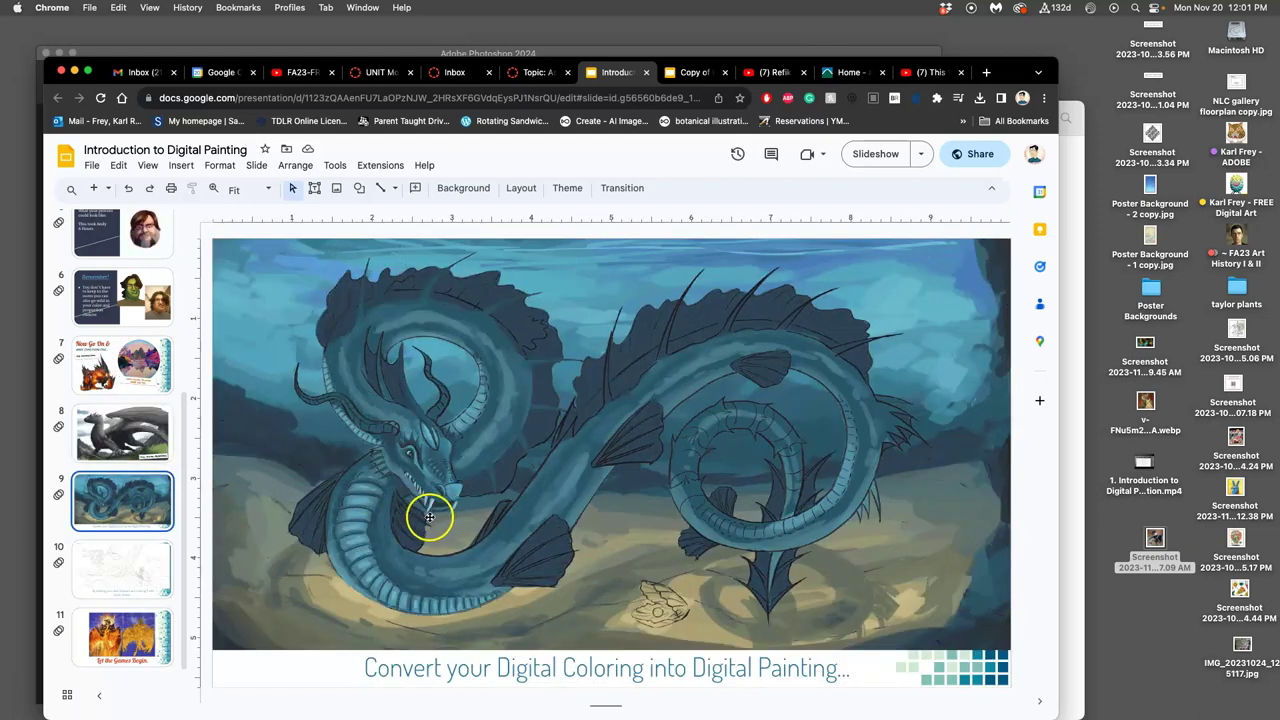
click(139, 578)
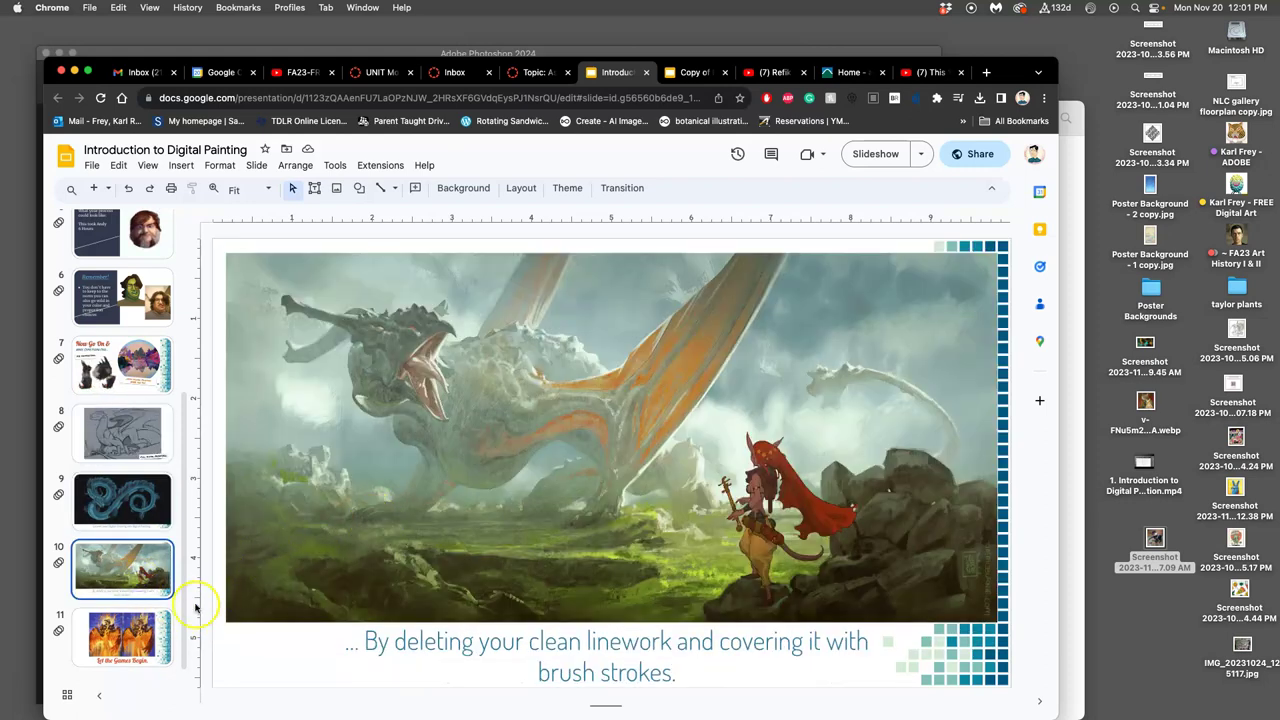
click(158, 624)
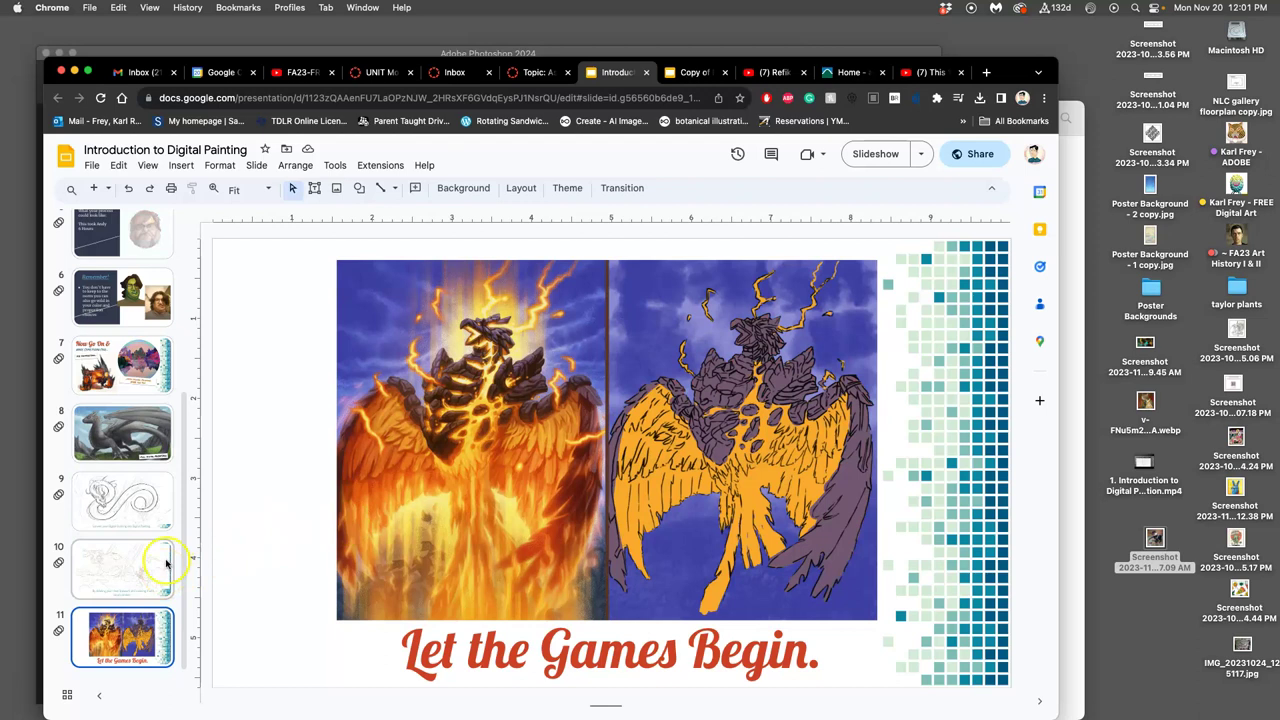
scroll(157, 533, up, 2)
scroll(155, 500, up, 3)
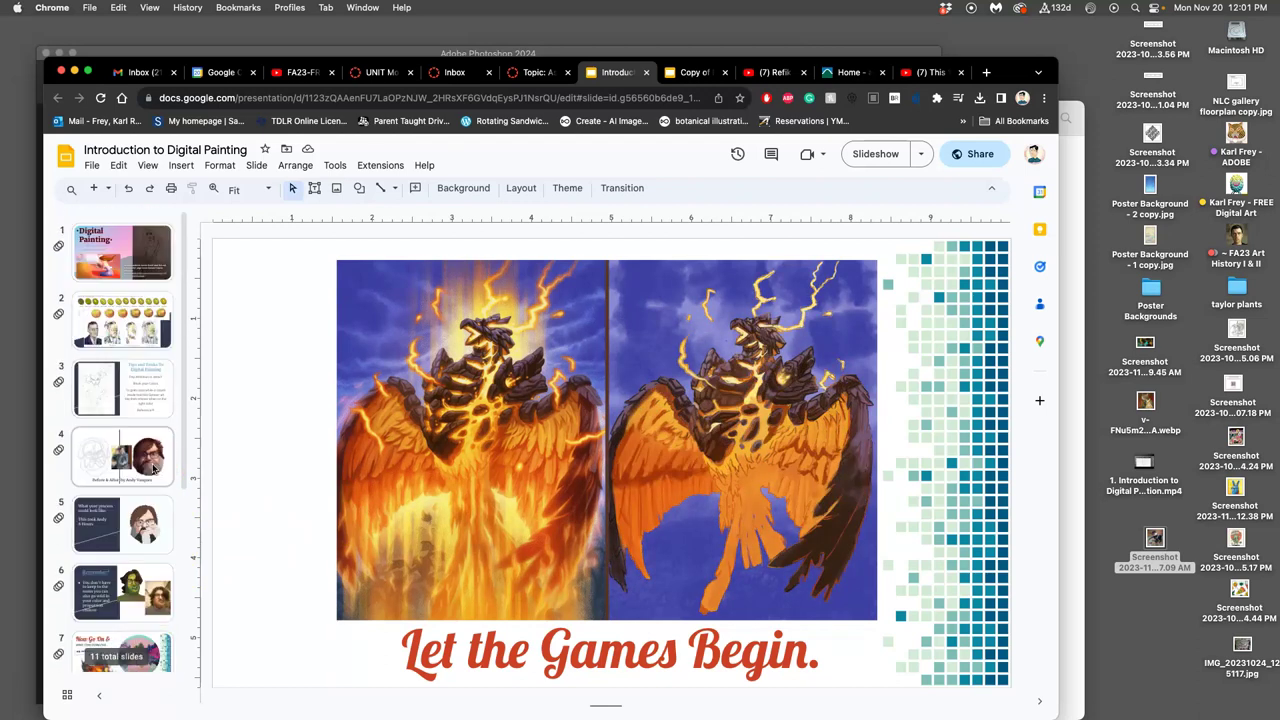
click(122, 388)
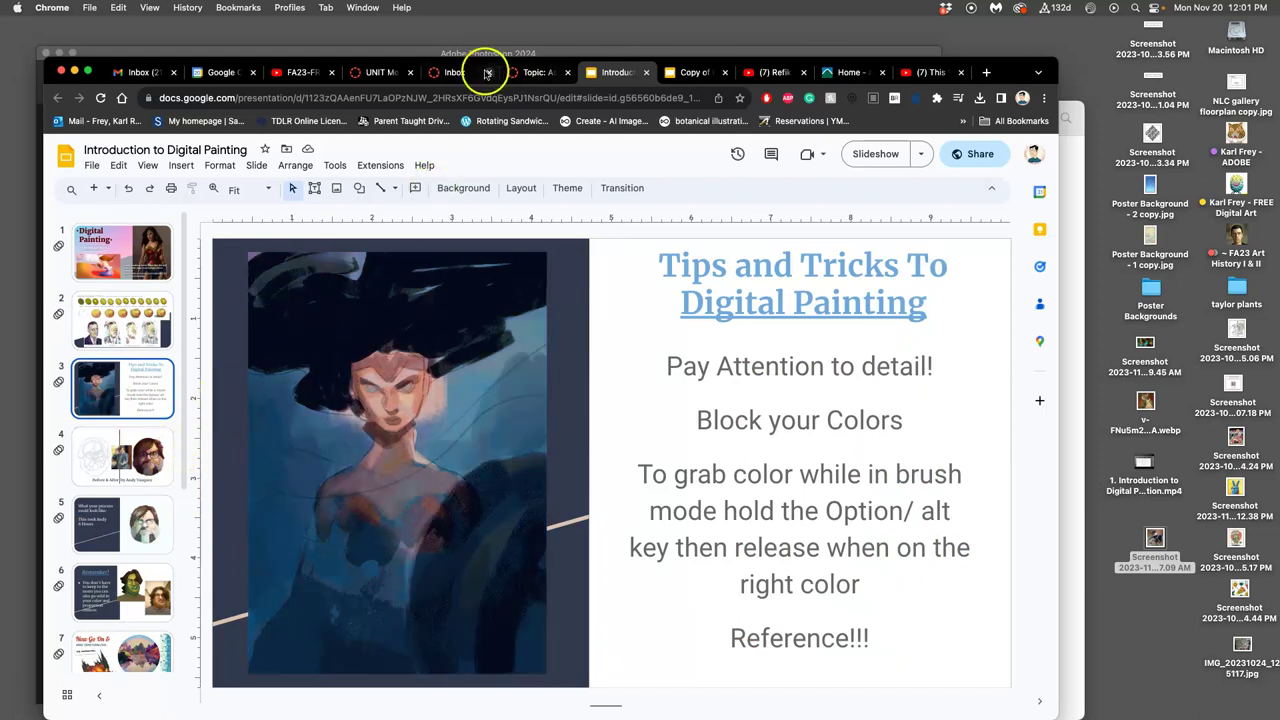
- Create a new blank 11x14 in, 350 ppi document
click(336, 52)
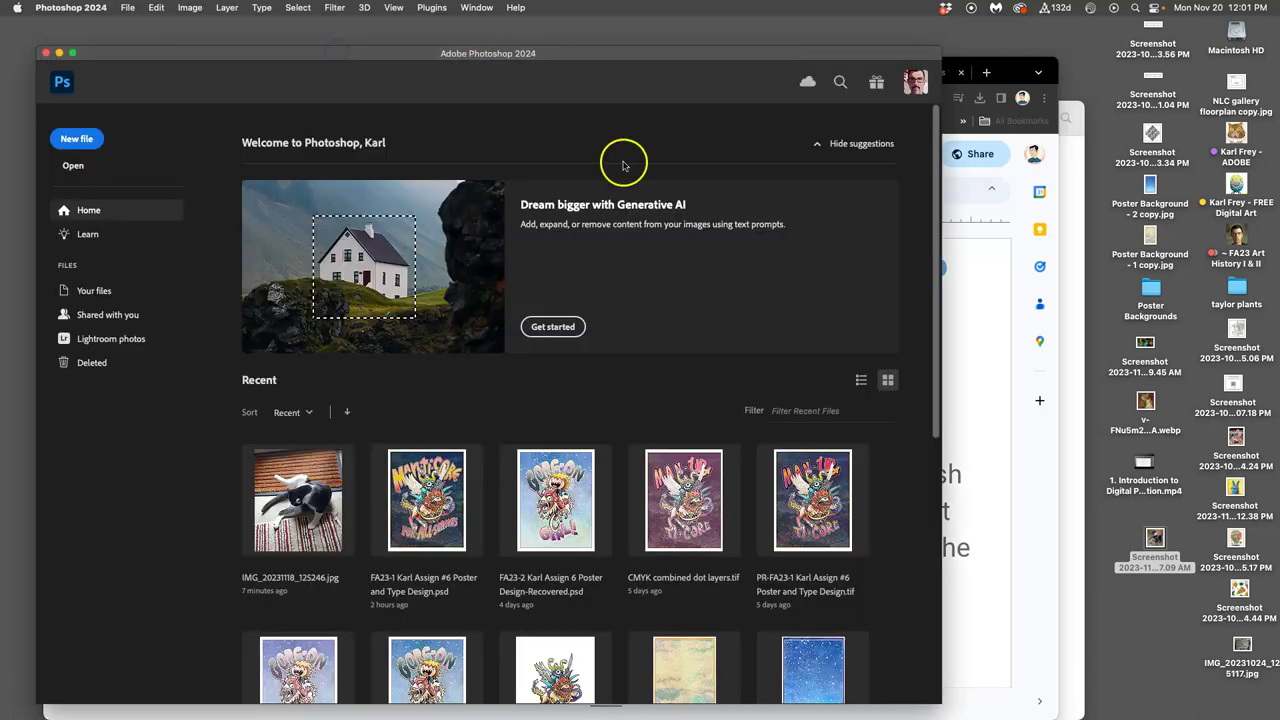
click(125, 8)
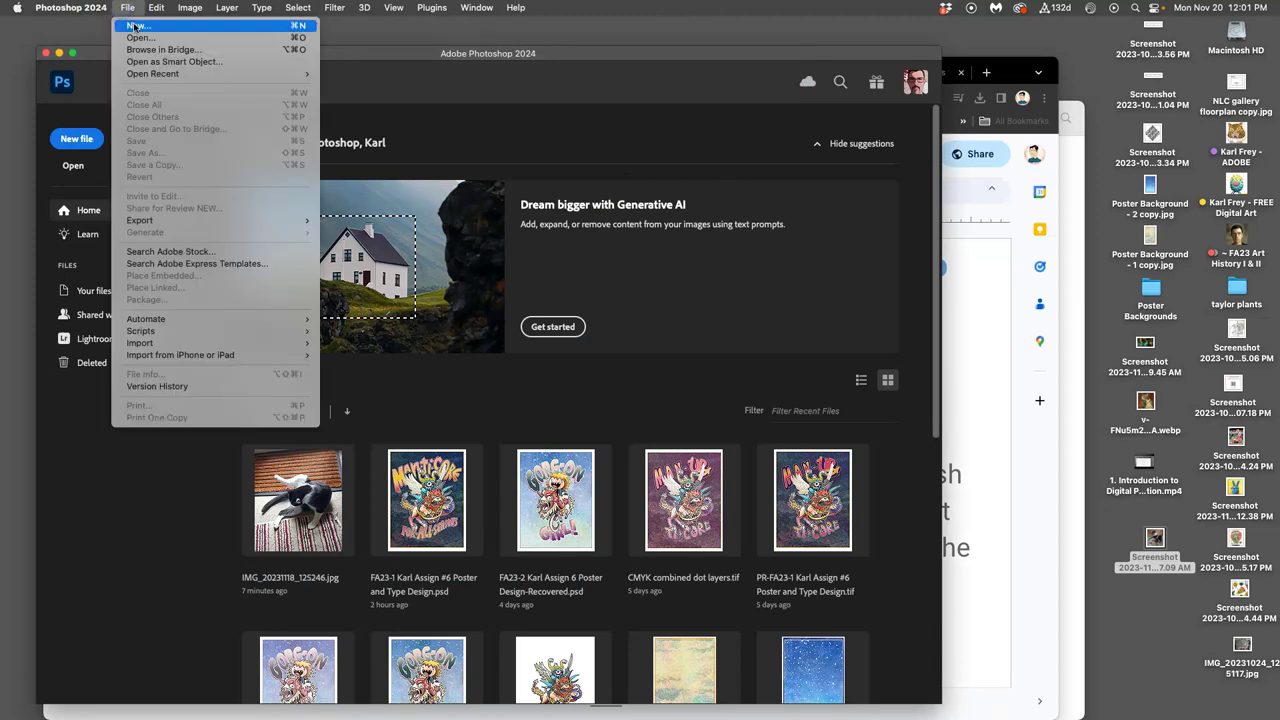
click(132, 27)
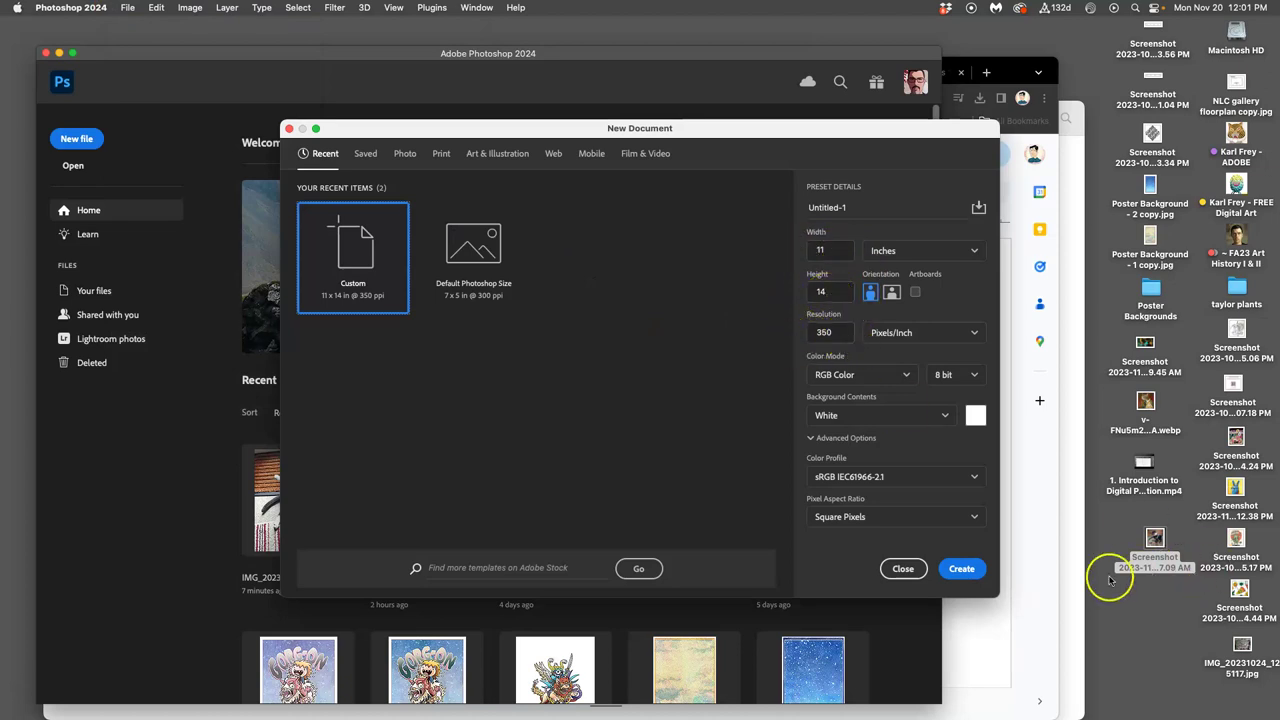
click(961, 568)
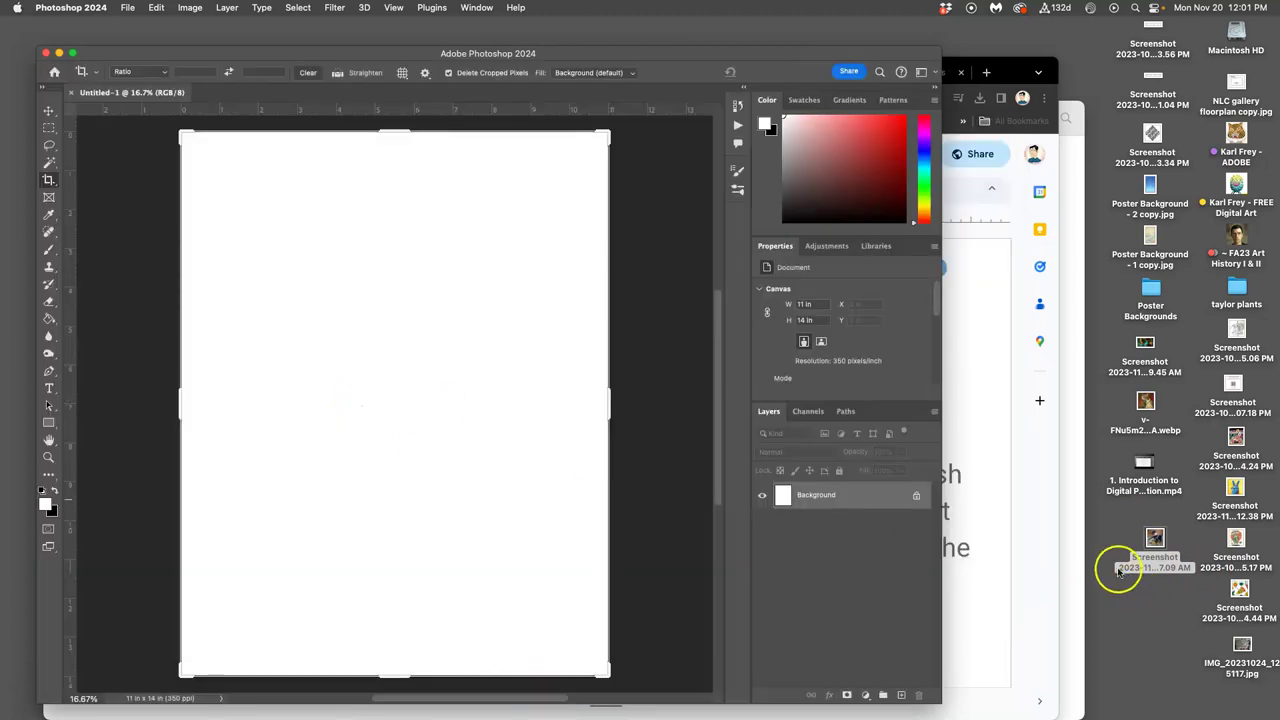
- Place the cat collage JPEG, scale it from 16.10% to 6.21%, and push it into the top-right corner
click(1068, 461)
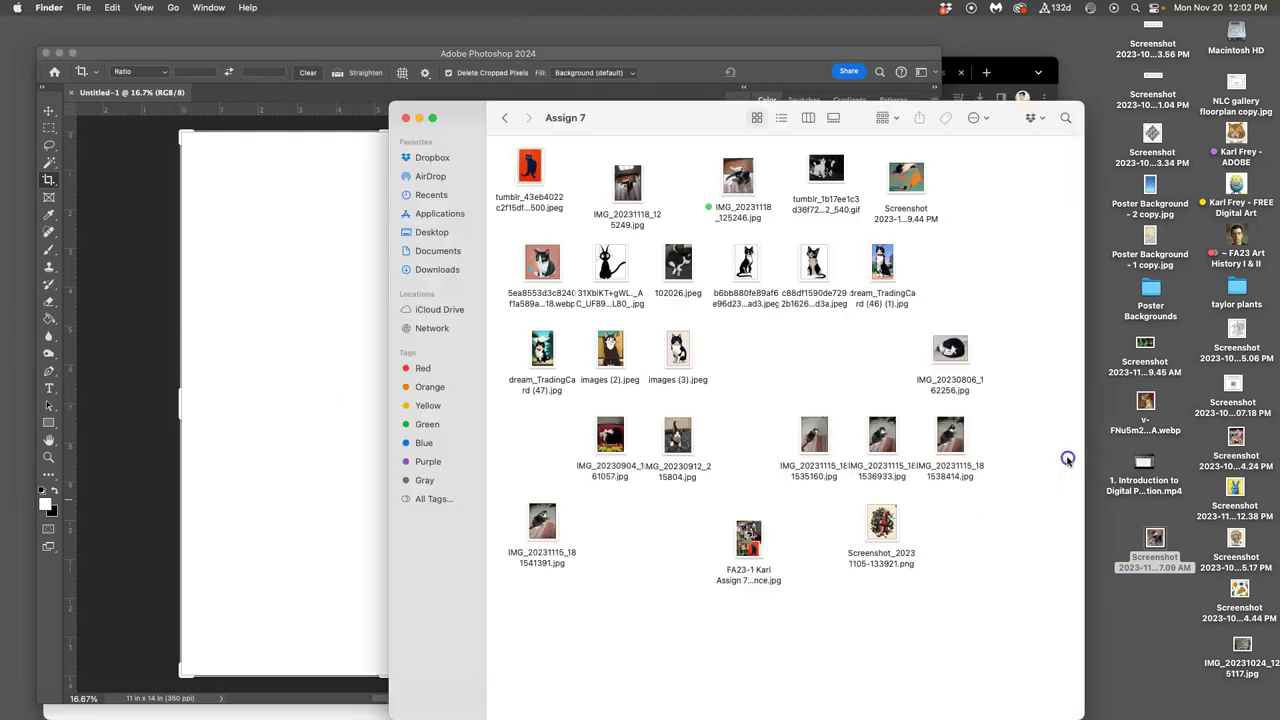
drag(603, 117, 821, 117)
click(966, 535)
drag(966, 535, 558, 443)
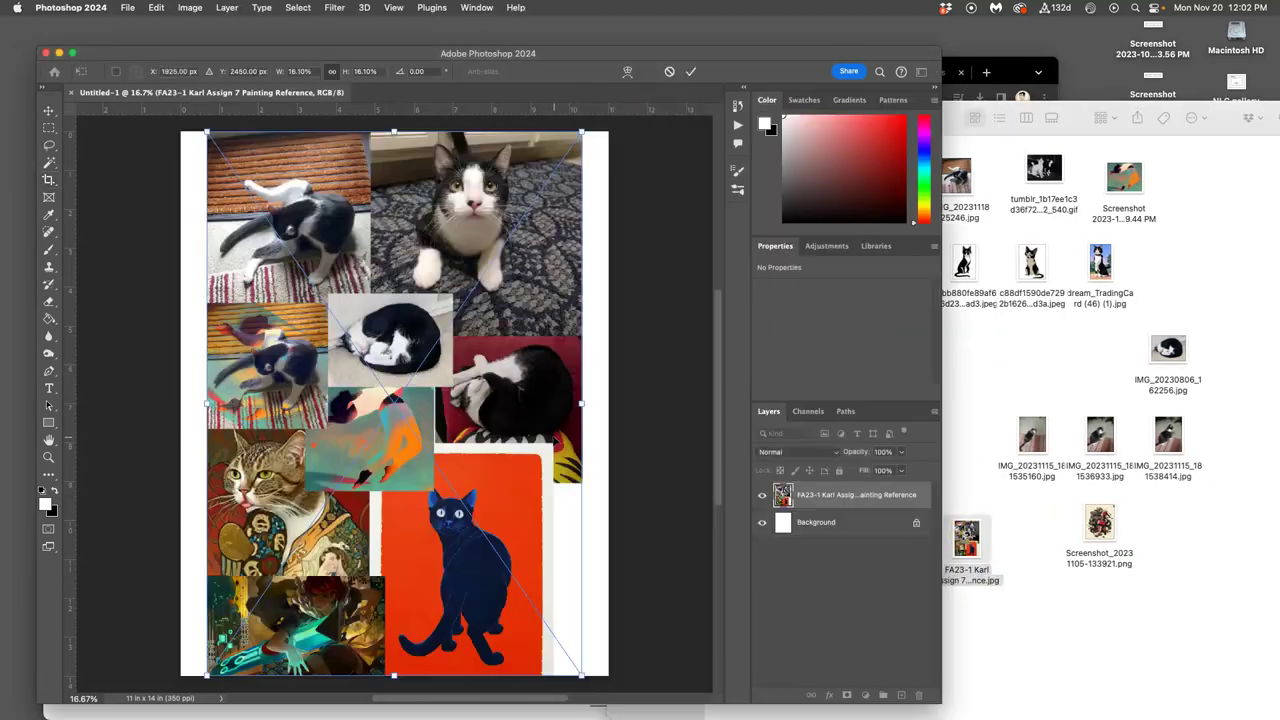
drag(207, 672, 457, 303)
drag(505, 245, 531, 246)
key(Return)
key(c)
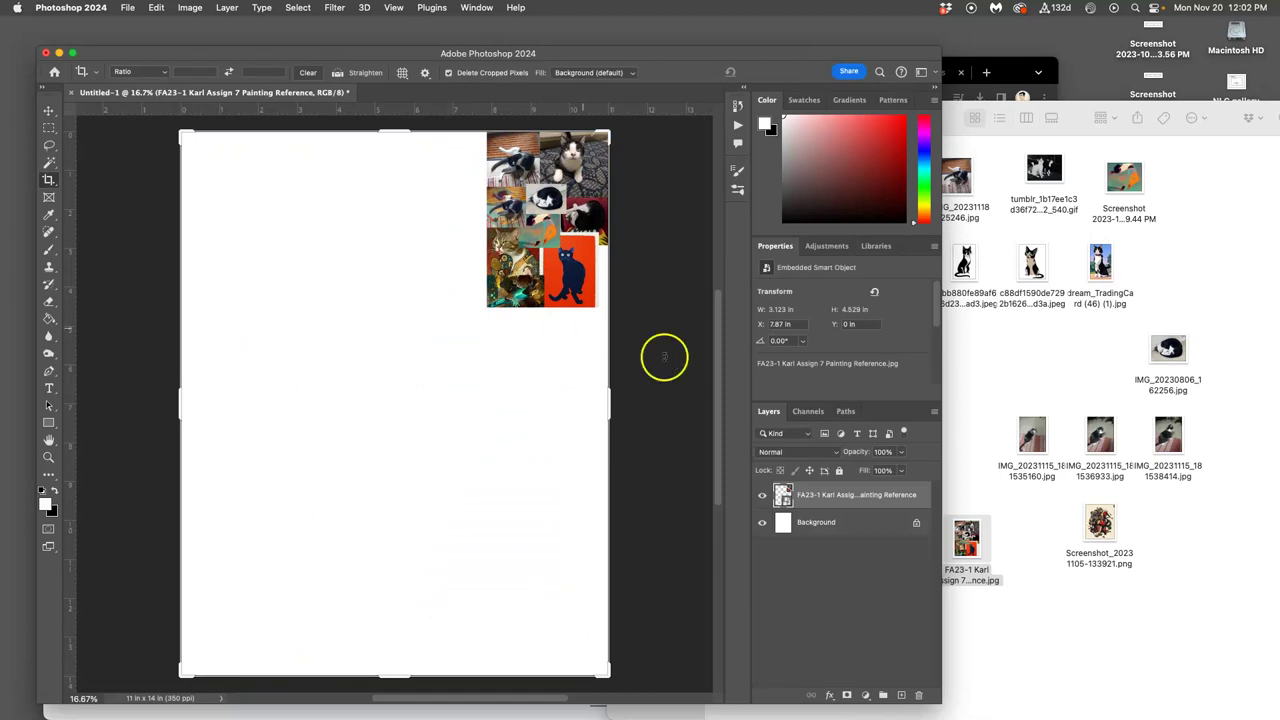
- Rename the Background layer to BLANK WHITE and lock it
click(847, 524)
double_click(847, 520)
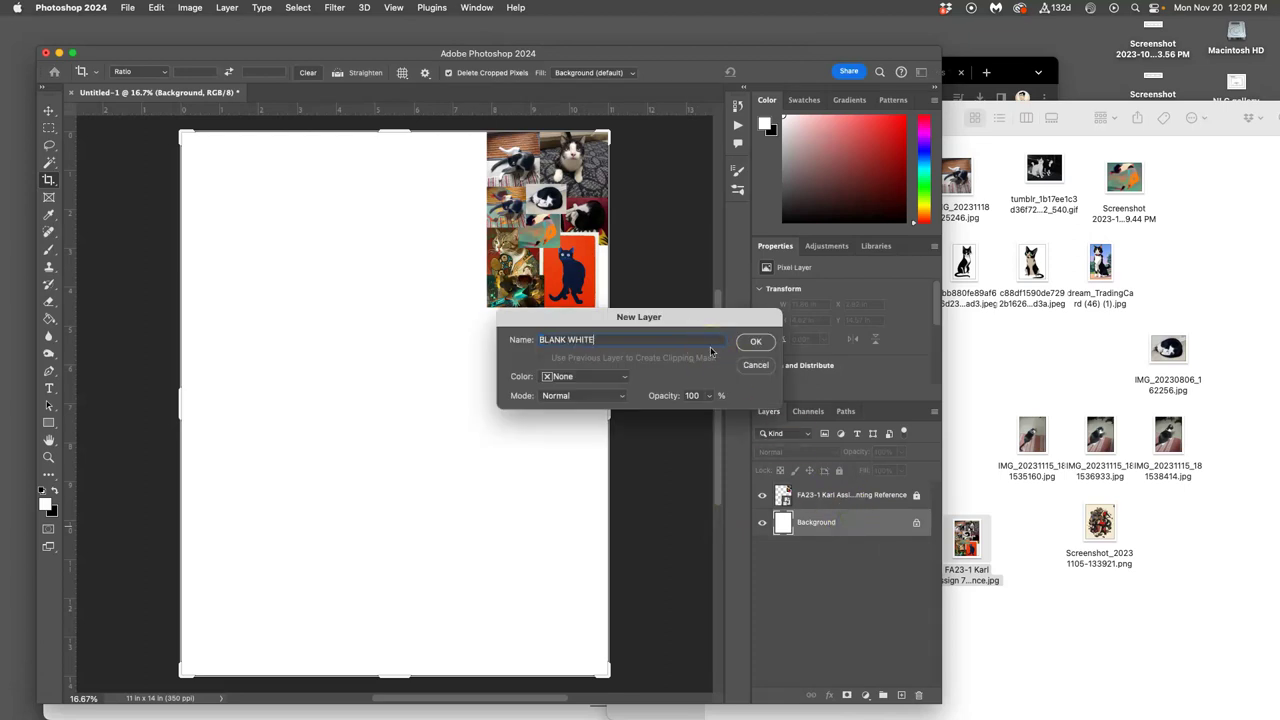
click(759, 341)
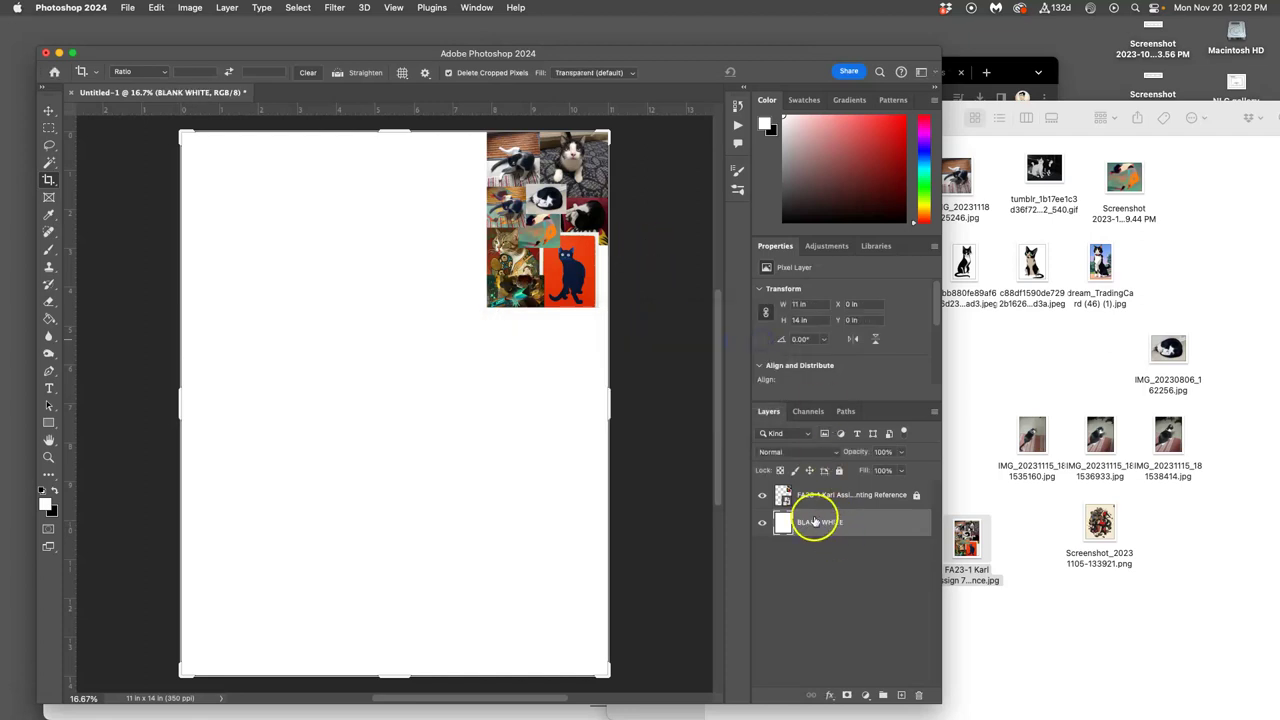
click(839, 470)
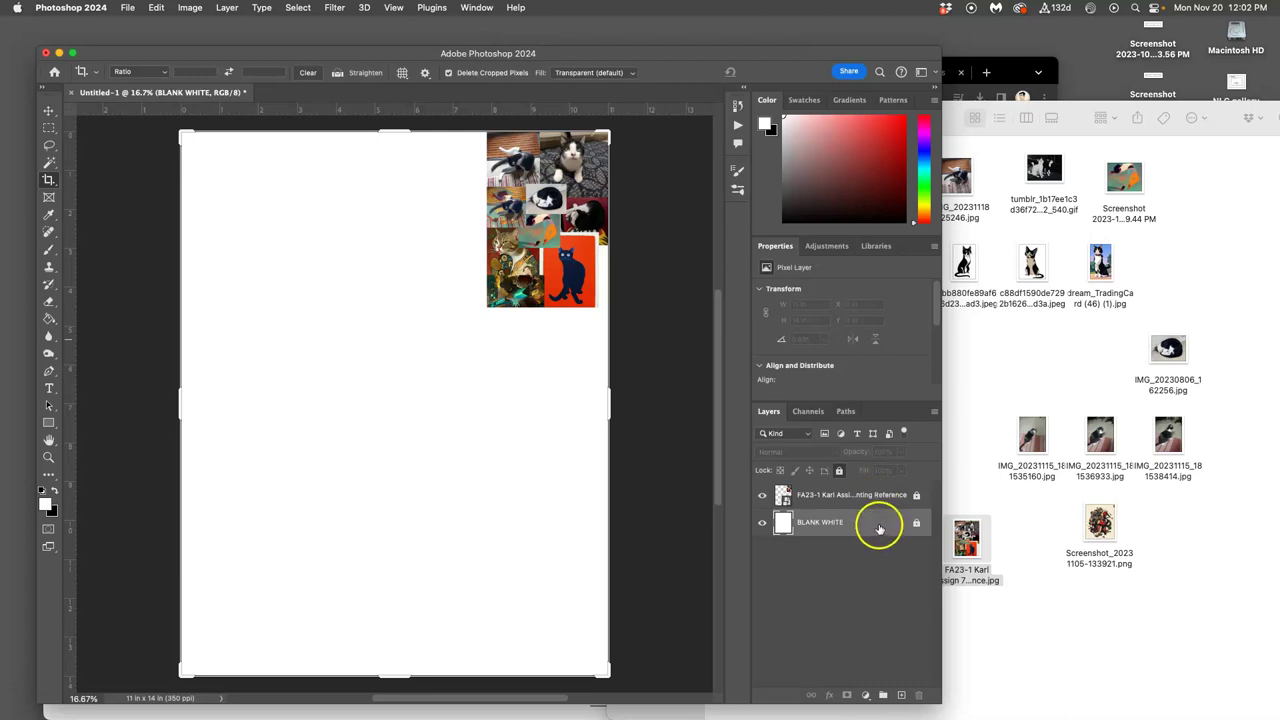
- Duplicate BLANK WHITE, fill the copy with 50% Gray, and lock it
key(super+j)
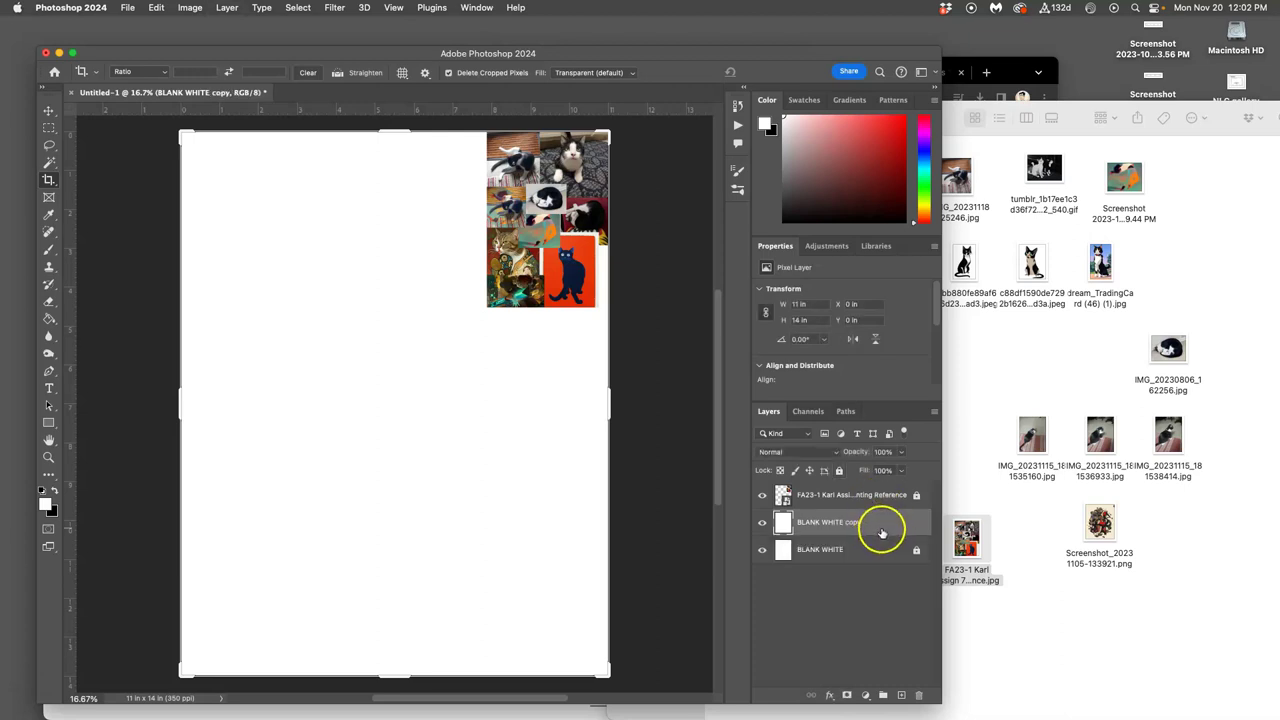
click(155, 8)
click(163, 211)
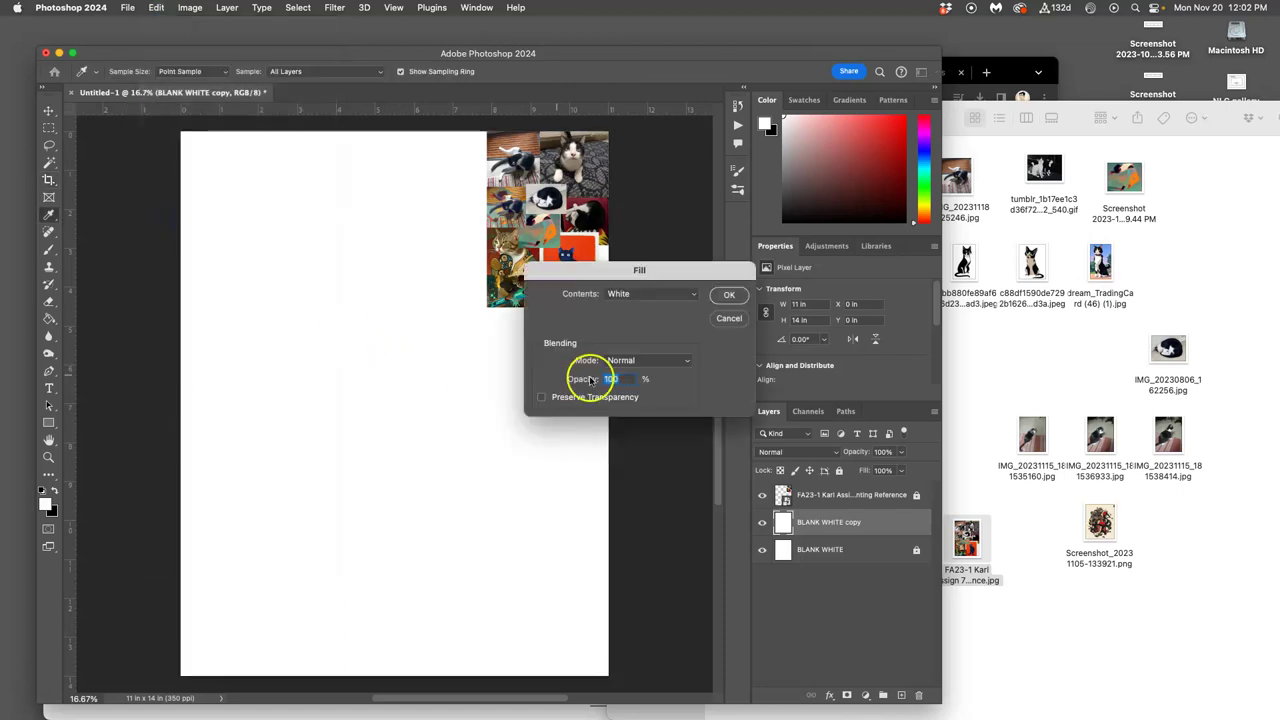
click(641, 302)
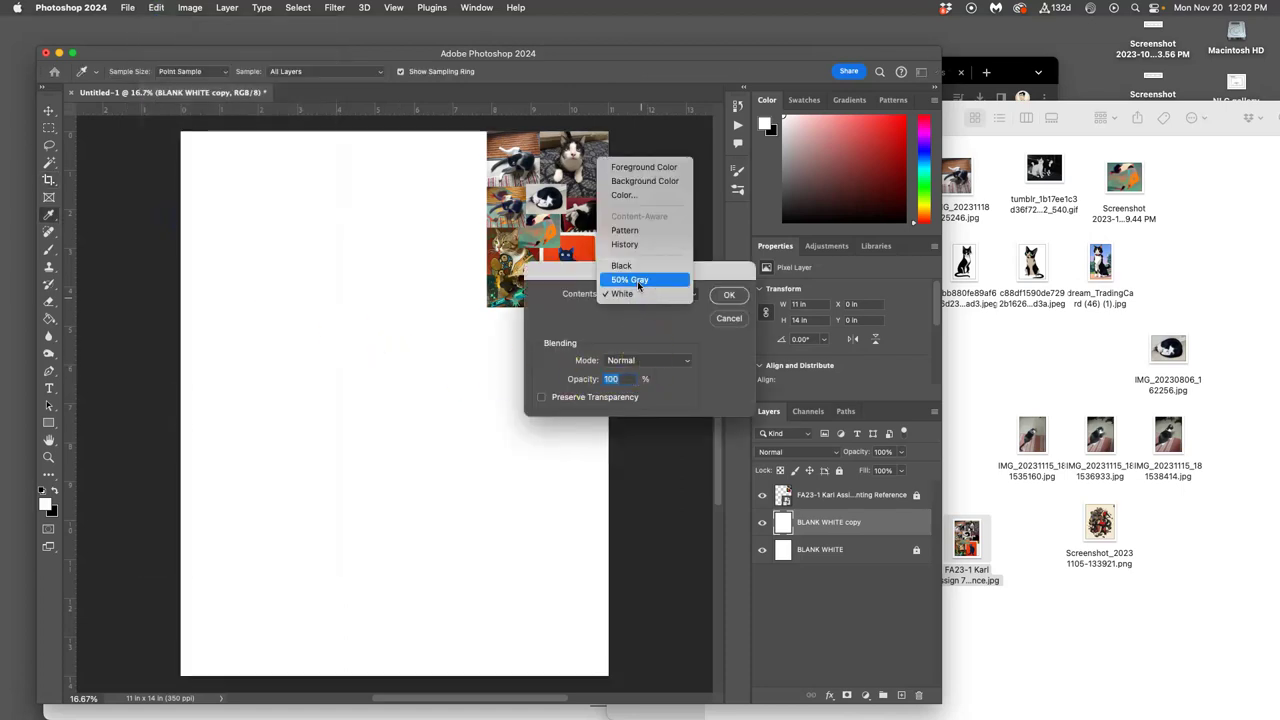
click(636, 281)
click(706, 305)
click(728, 292)
key(c)
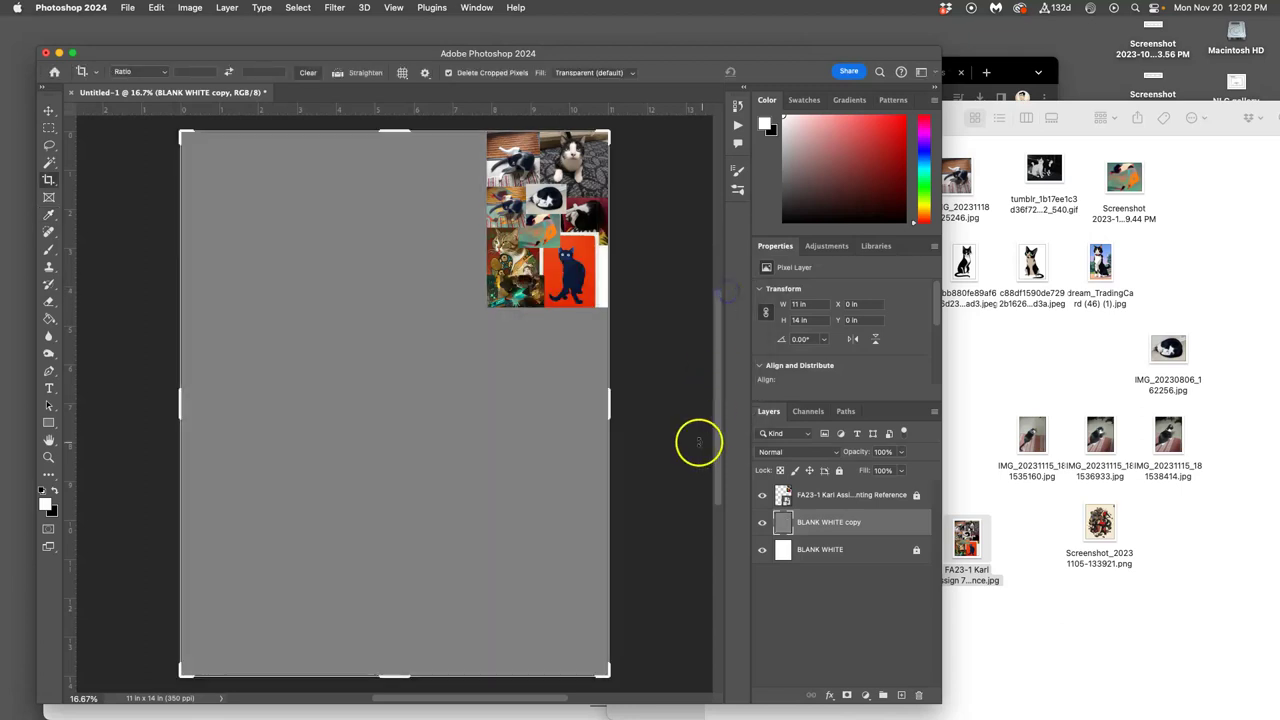
click(839, 470)
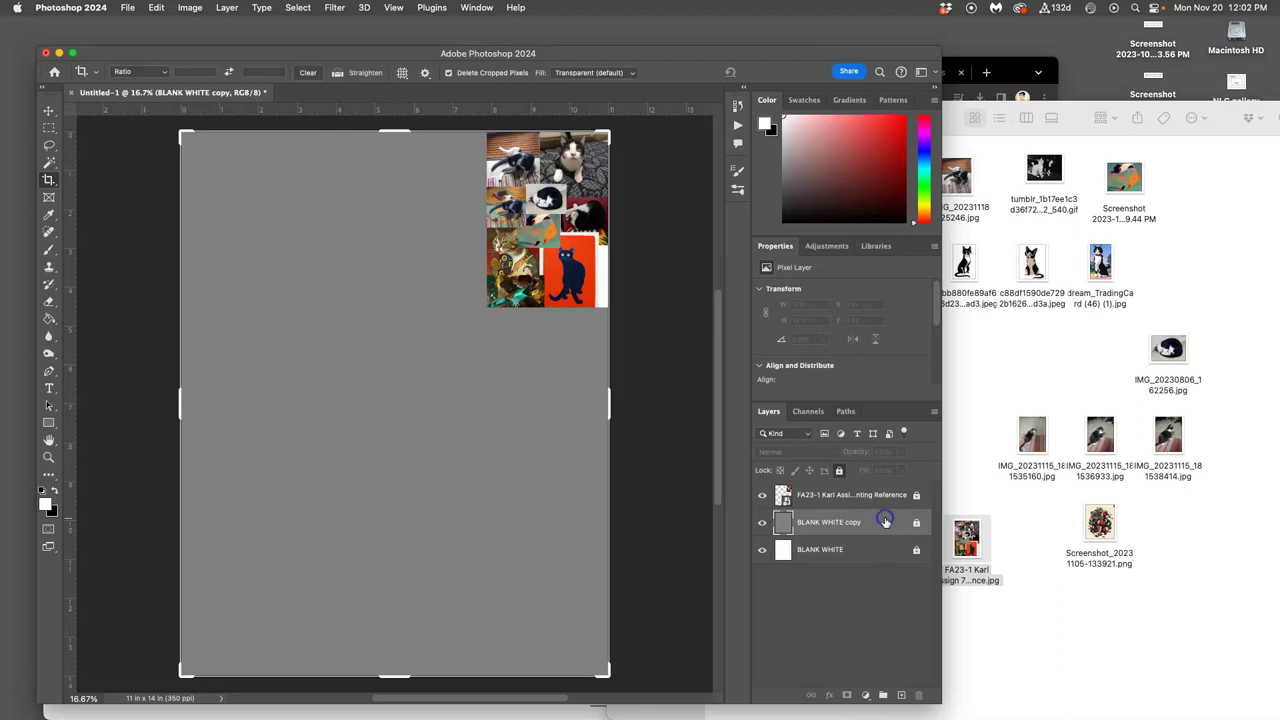
- Hide the gray BLANK WHITE copy and rename Layer 1 to Shape Sketch
click(902, 694)
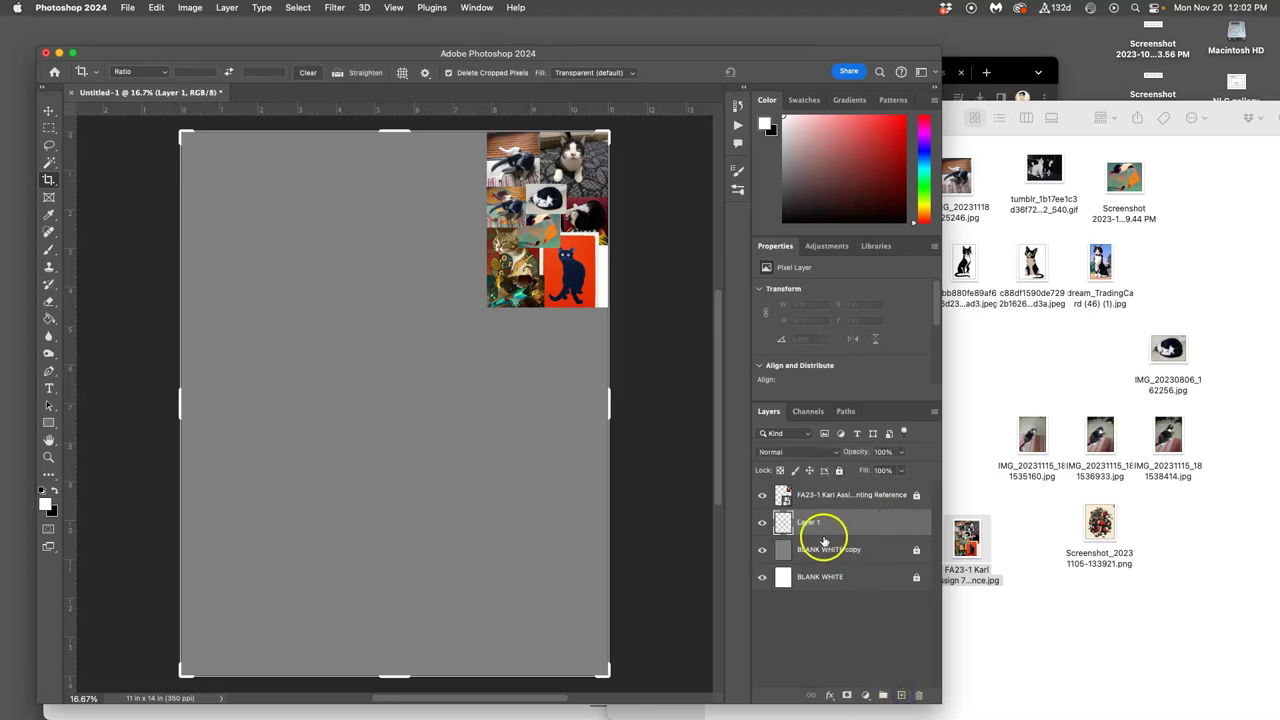
click(763, 550)
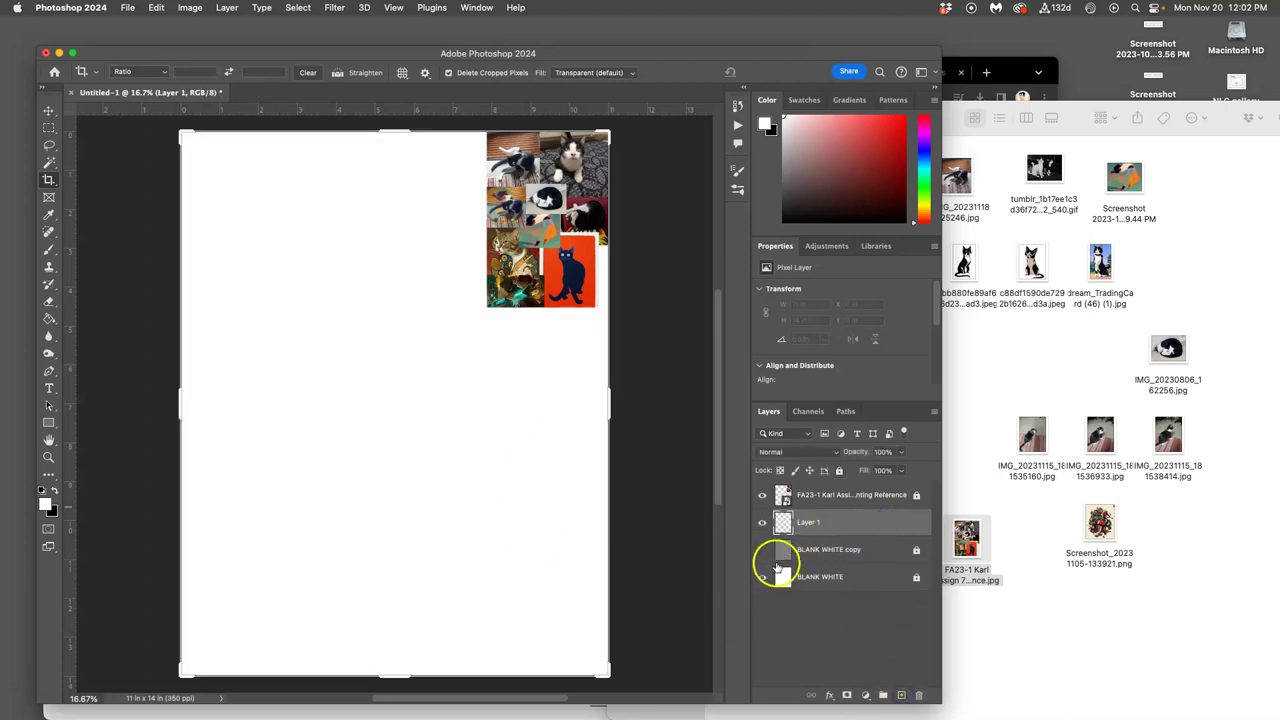
click(814, 522)
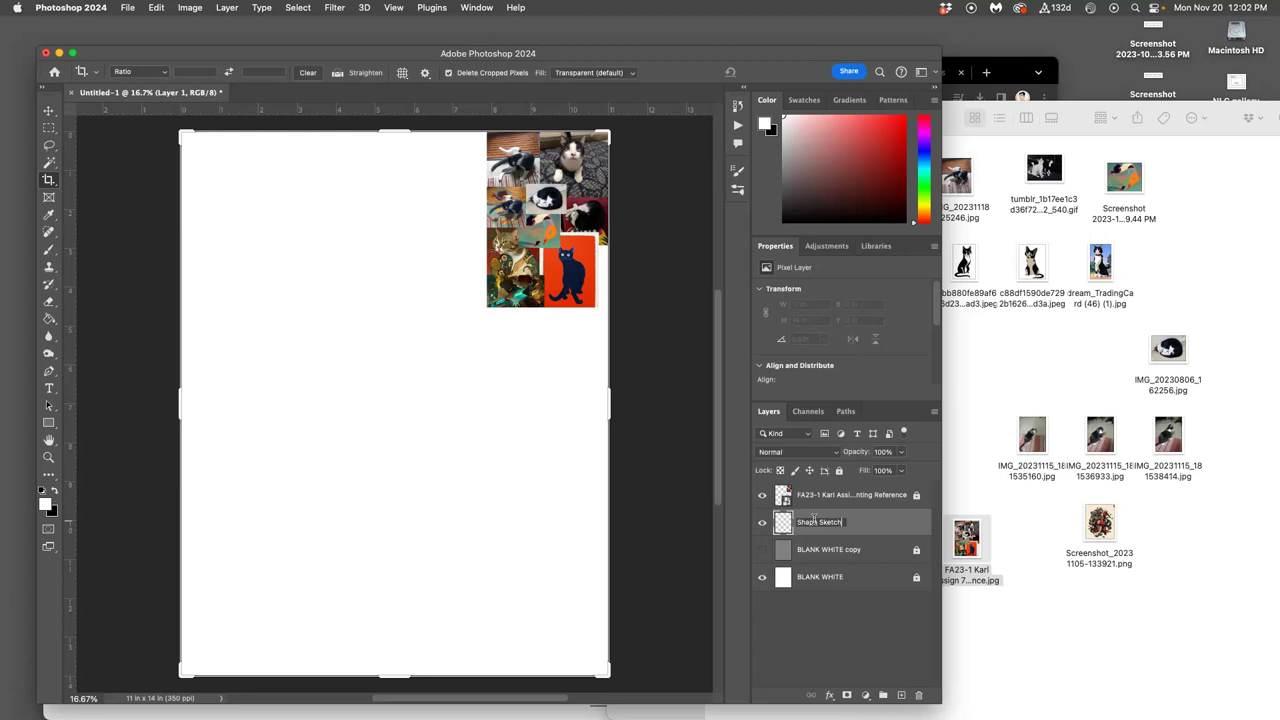
click(877, 527)
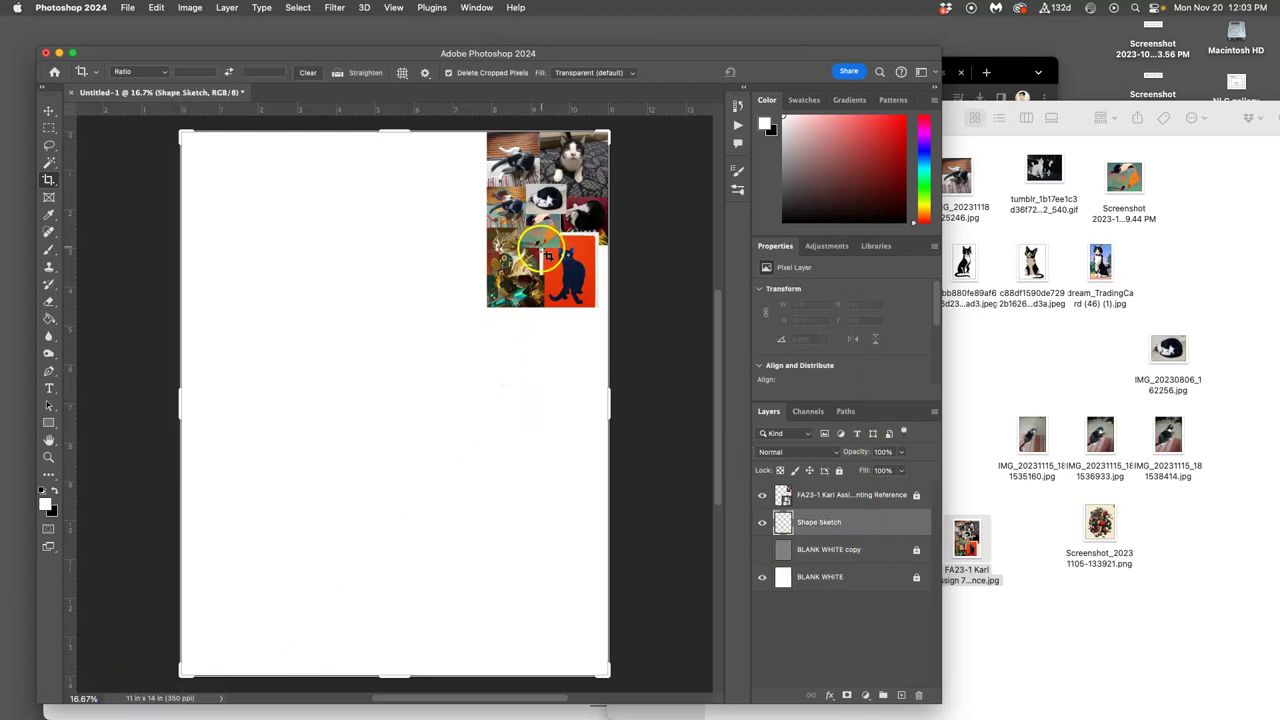
key(super)
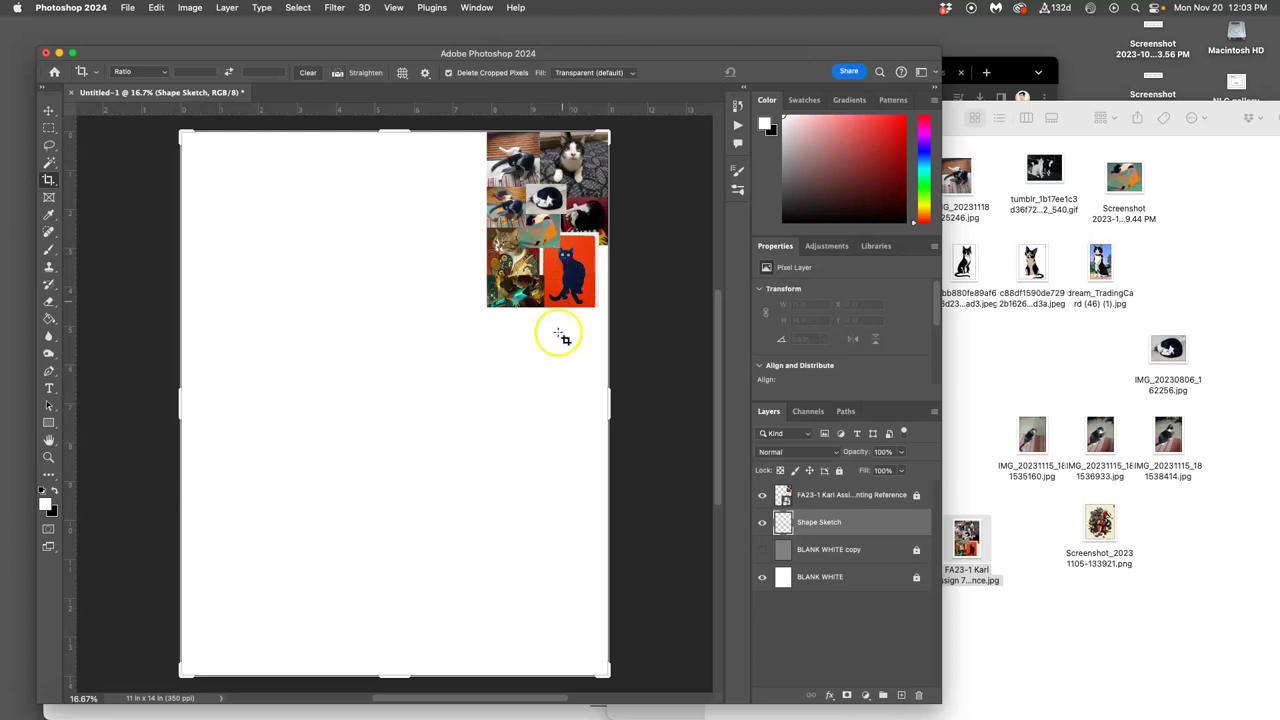
- Zoom in to 100% on the collage and pan across the cat photos
scroll(525, 320, up, 5)
scroll(535, 340, up, 3)
drag(583, 214, 398, 524)
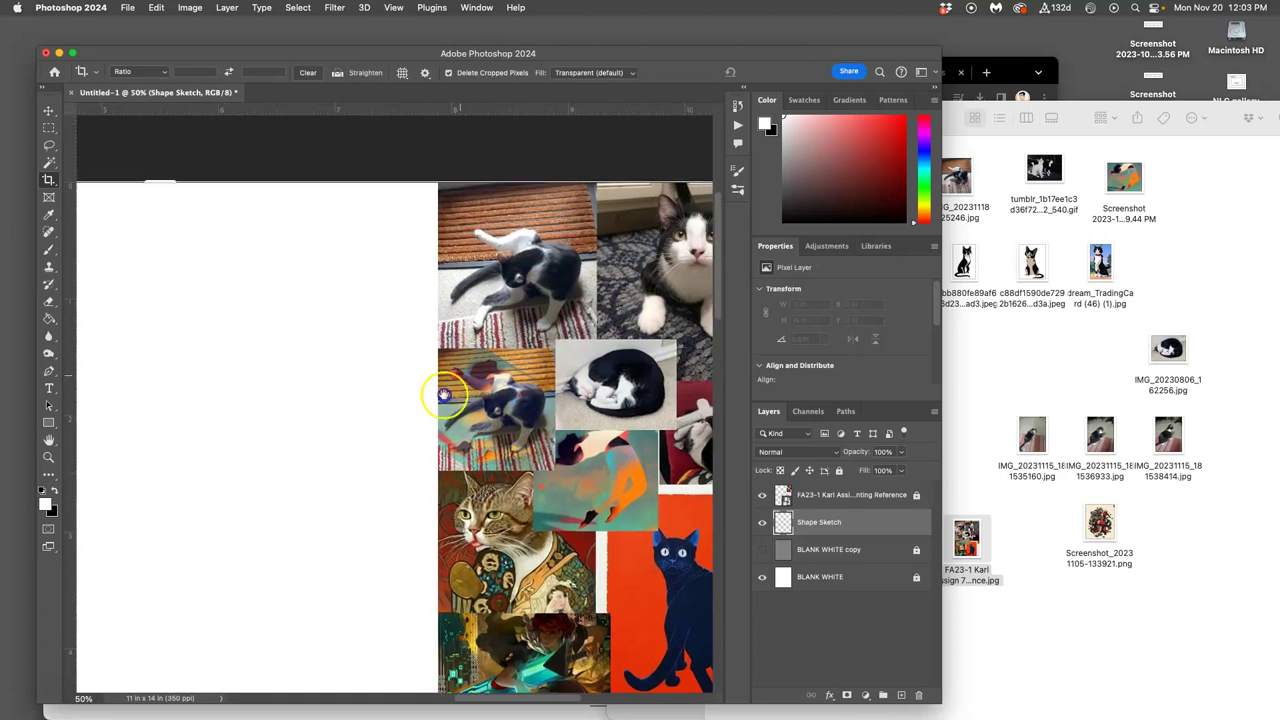
drag(445, 310, 594, 366)
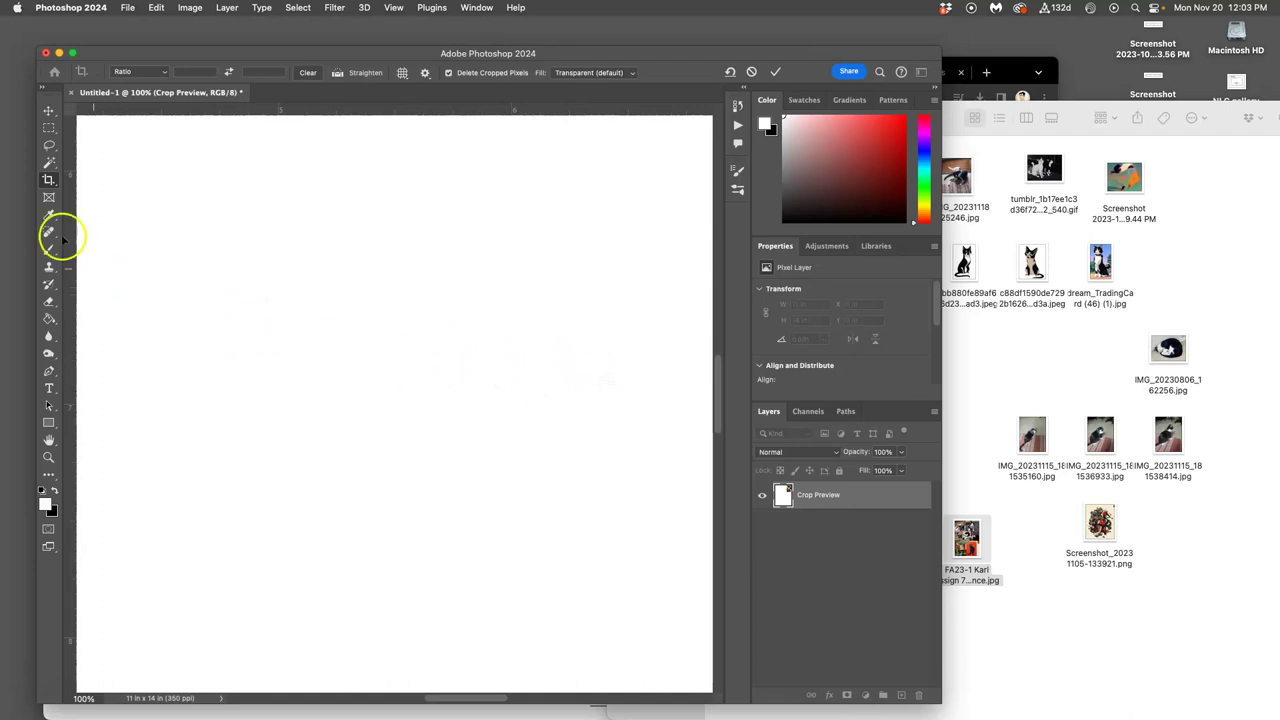
key(super+minus)
key(super+minus)
key(super+minus)
key(super+minus)
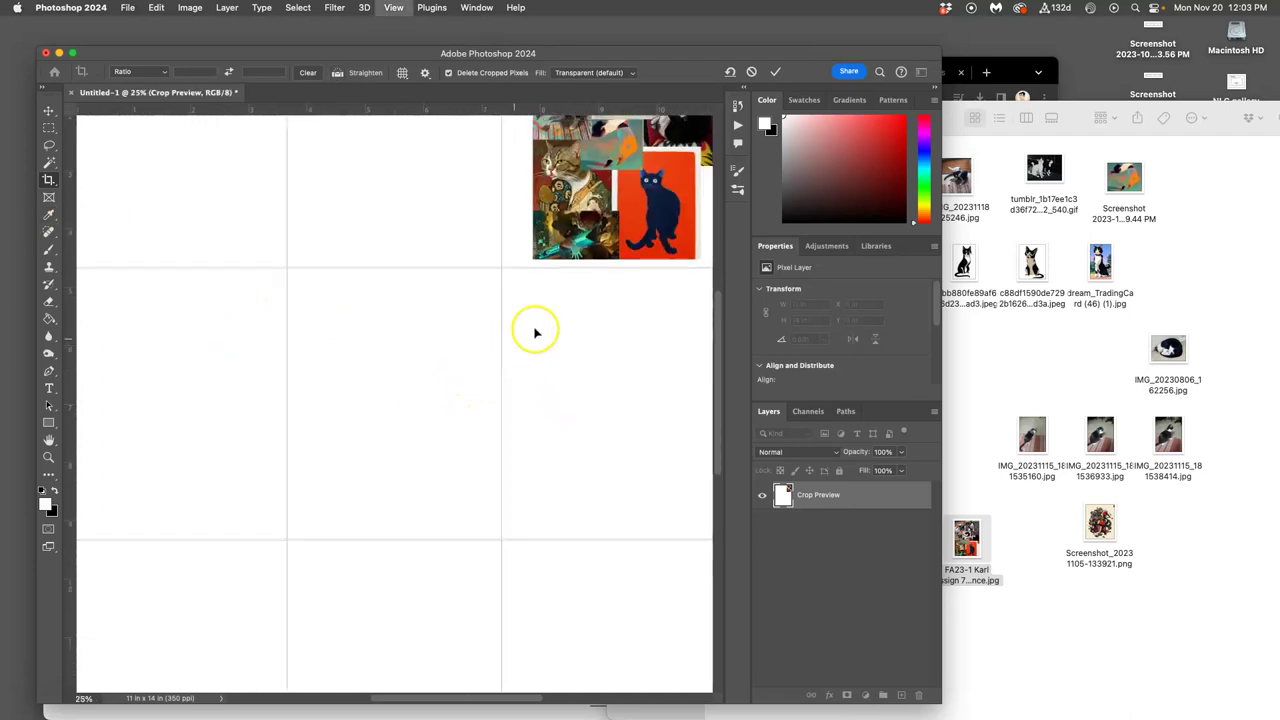
drag(571, 266, 490, 405)
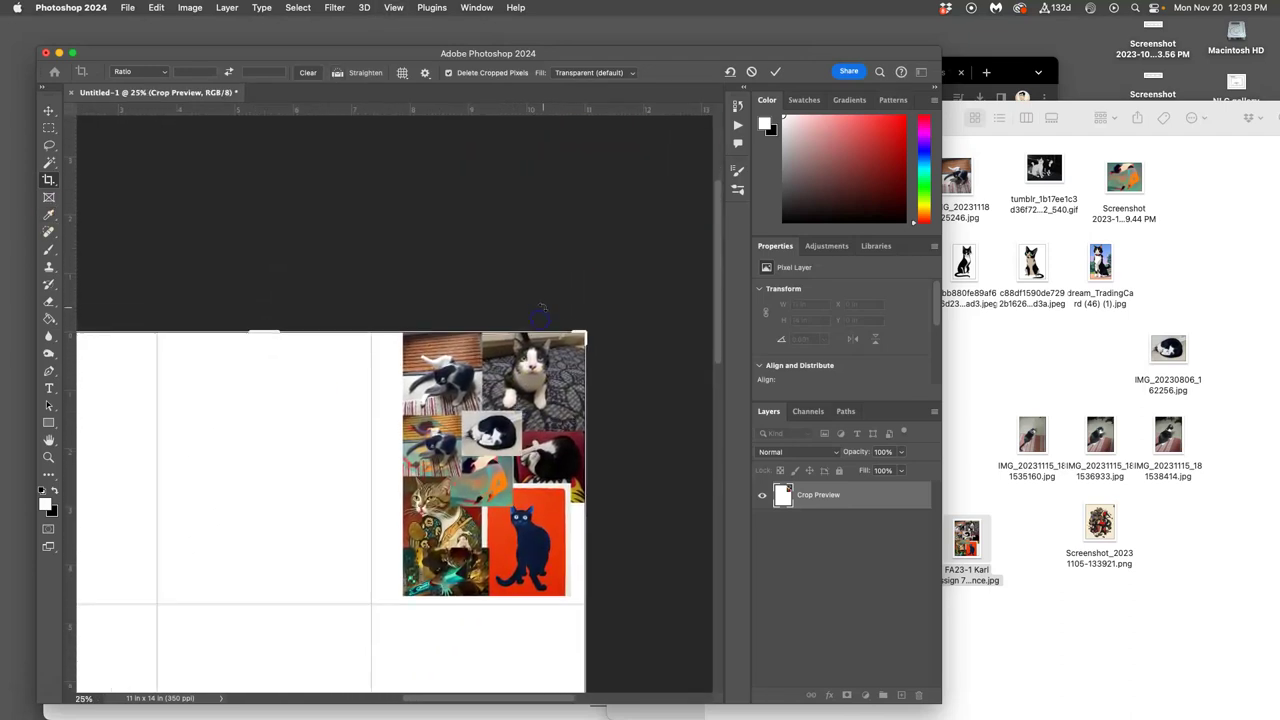
key(super+plus)
key(super+plus)
key(super+plus)
key(super+plus)
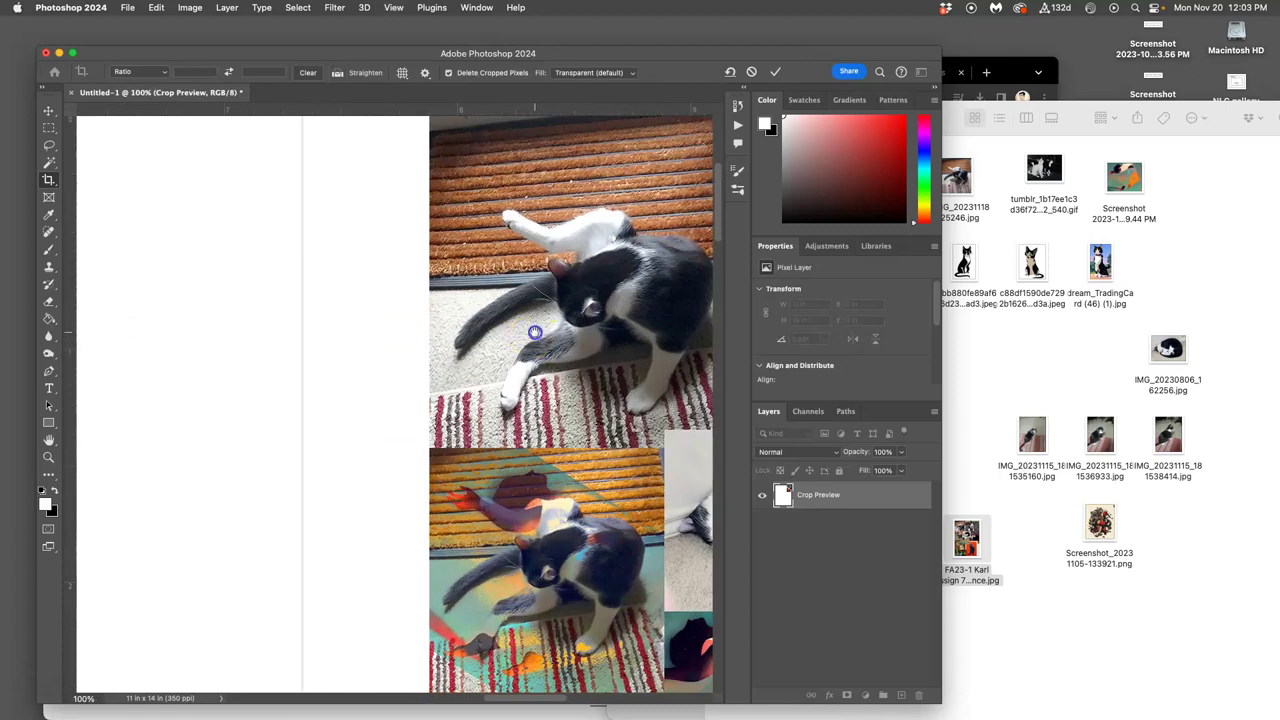
drag(517, 333, 398, 394)
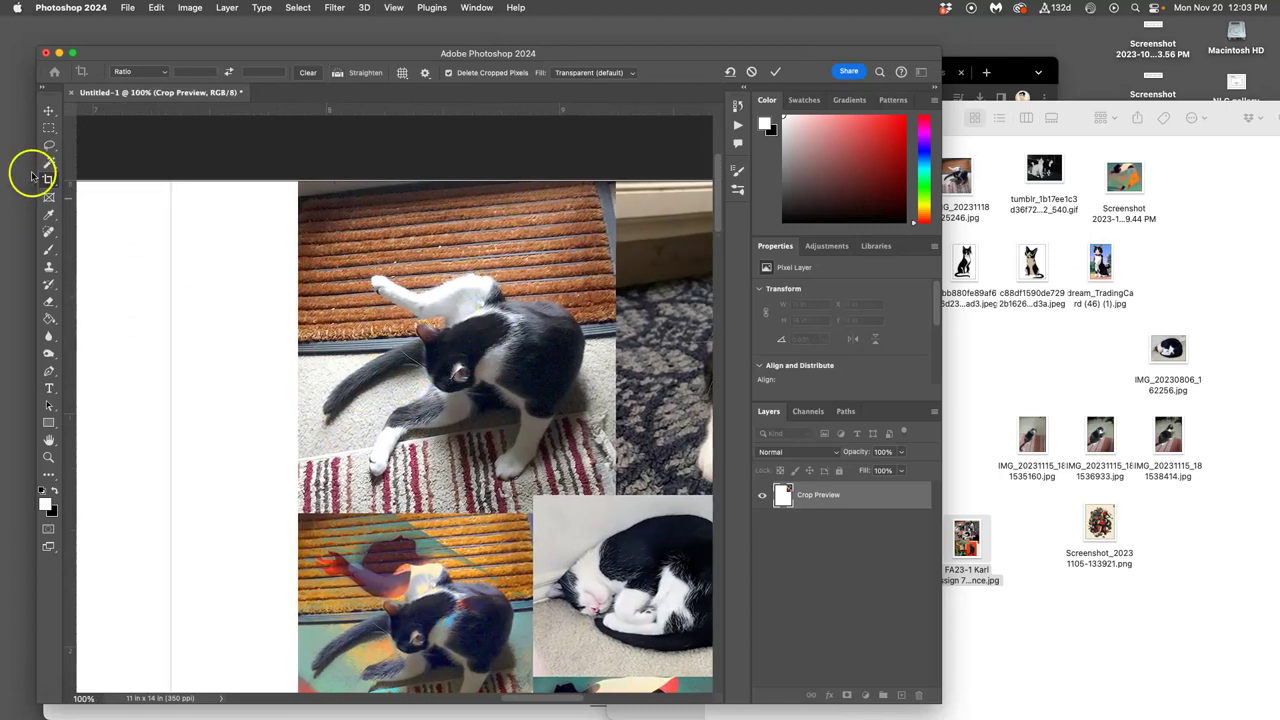
- Move the Shape Sketch layer above the cat reference collage layer
click(47, 111)
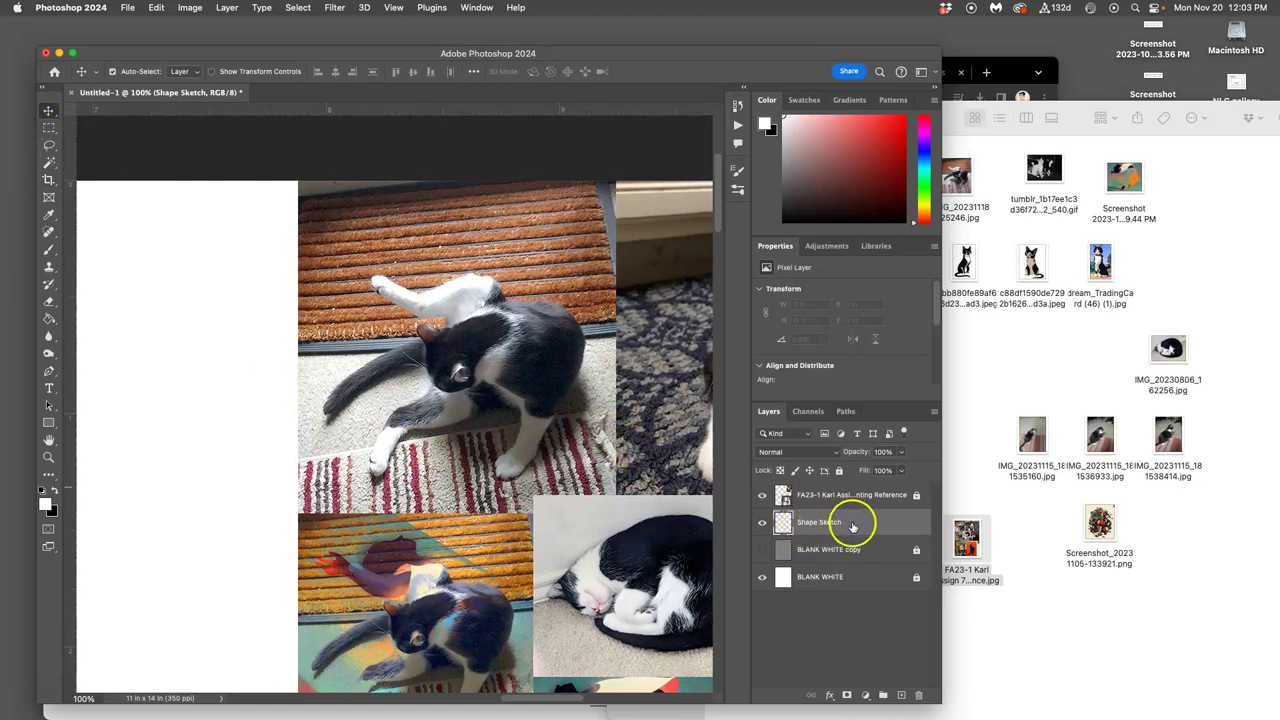
drag(852, 519, 852, 487)
click(762, 522)
click(762, 522)
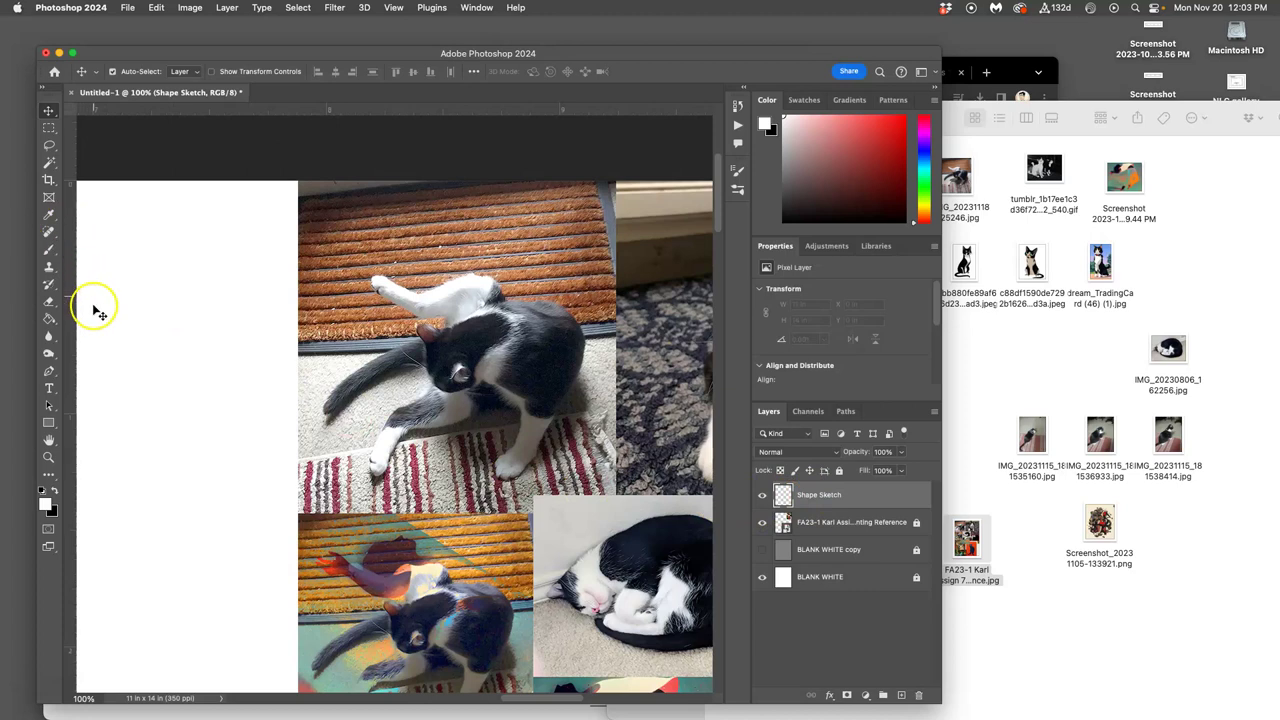
- Select the Brush tool and browse its brush presets list
click(47, 252)
mouse_move(47, 252)
mouse_down()
mouse_move(108, 251)
mouse_move(101, 272)
mouse_move(103, 254)
mouse_up()
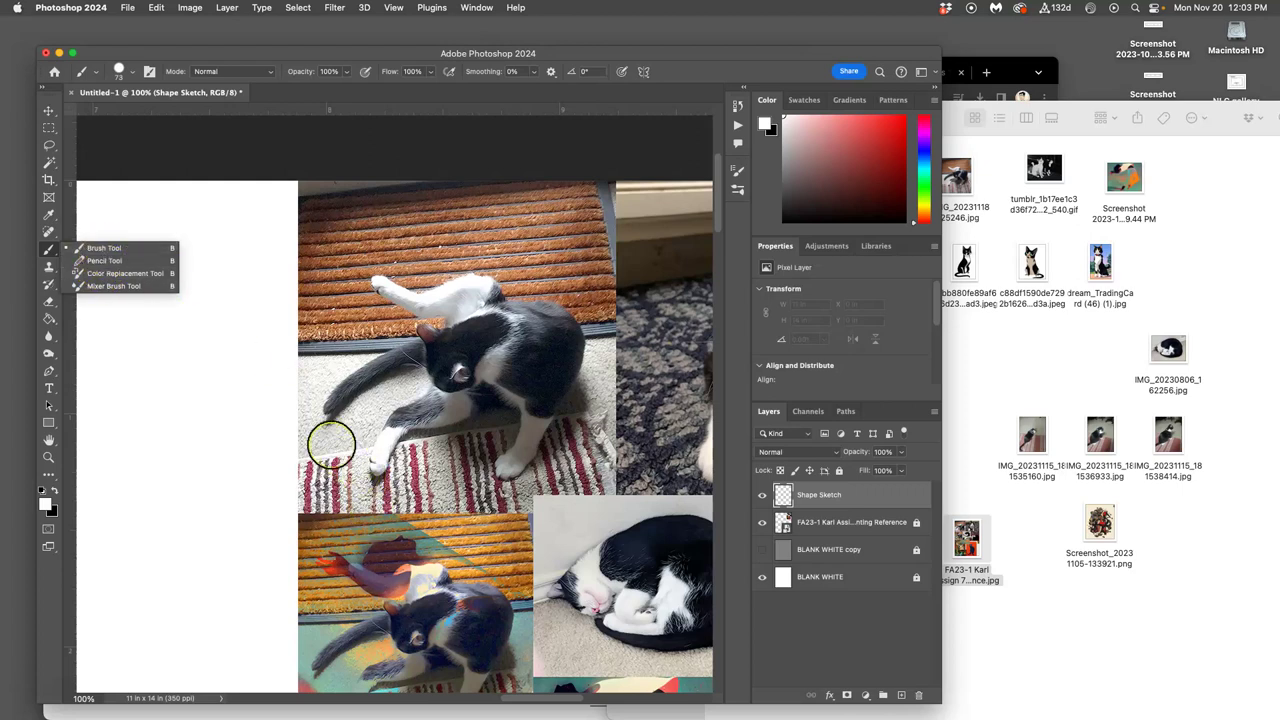
click(133, 73)
click(149, 250)
click(134, 74)
click(133, 75)
scroll(194, 229, up, 3)
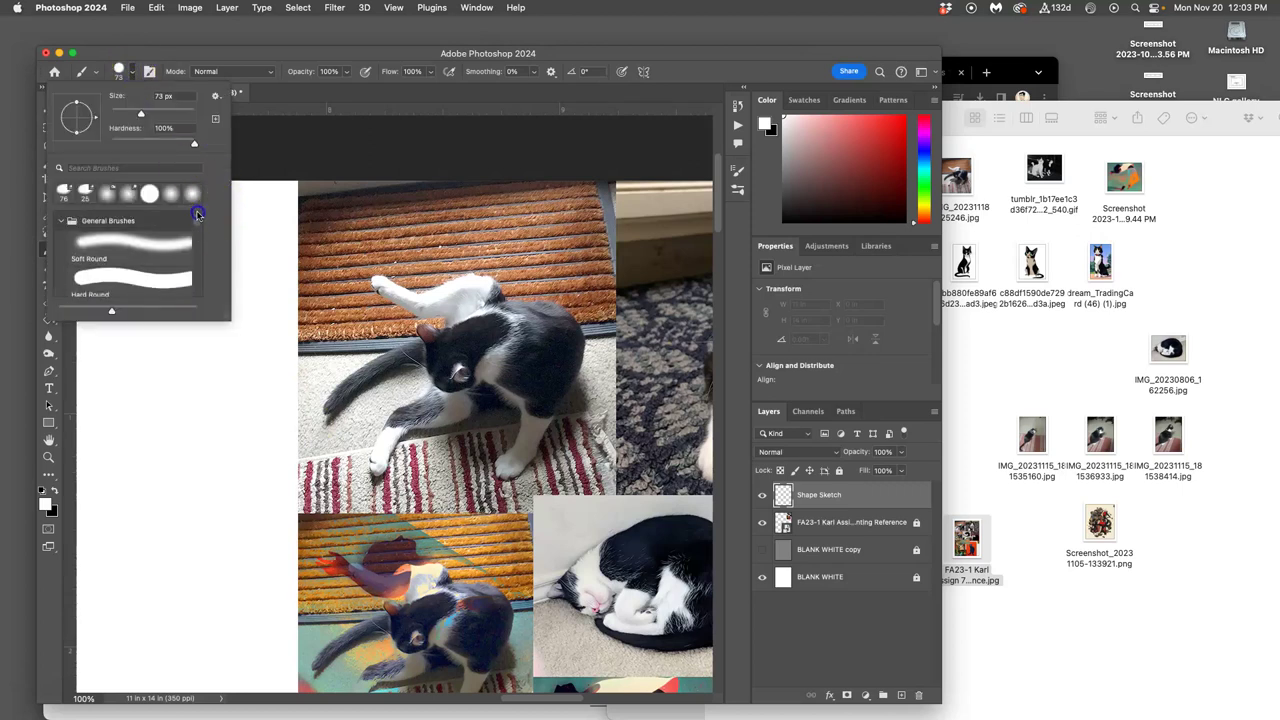
drag(196, 225, 195, 240)
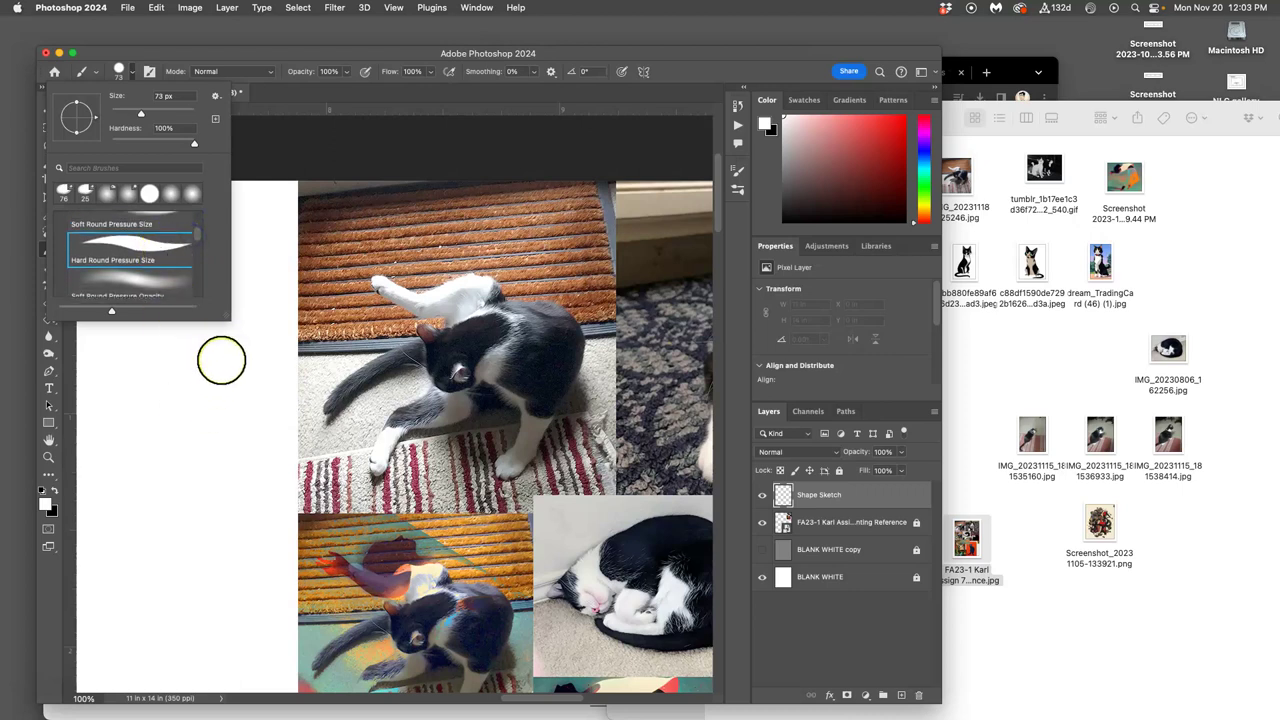
- Set the paint colour to black and undo a test stroke on the blank left side
click(55, 490)
mouse_move(230, 248)
mouse_down()
mouse_move(171, 367)
mouse_move(213, 445)
mouse_move(155, 535)
mouse_move(109, 355)
mouse_move(166, 236)
mouse_up()
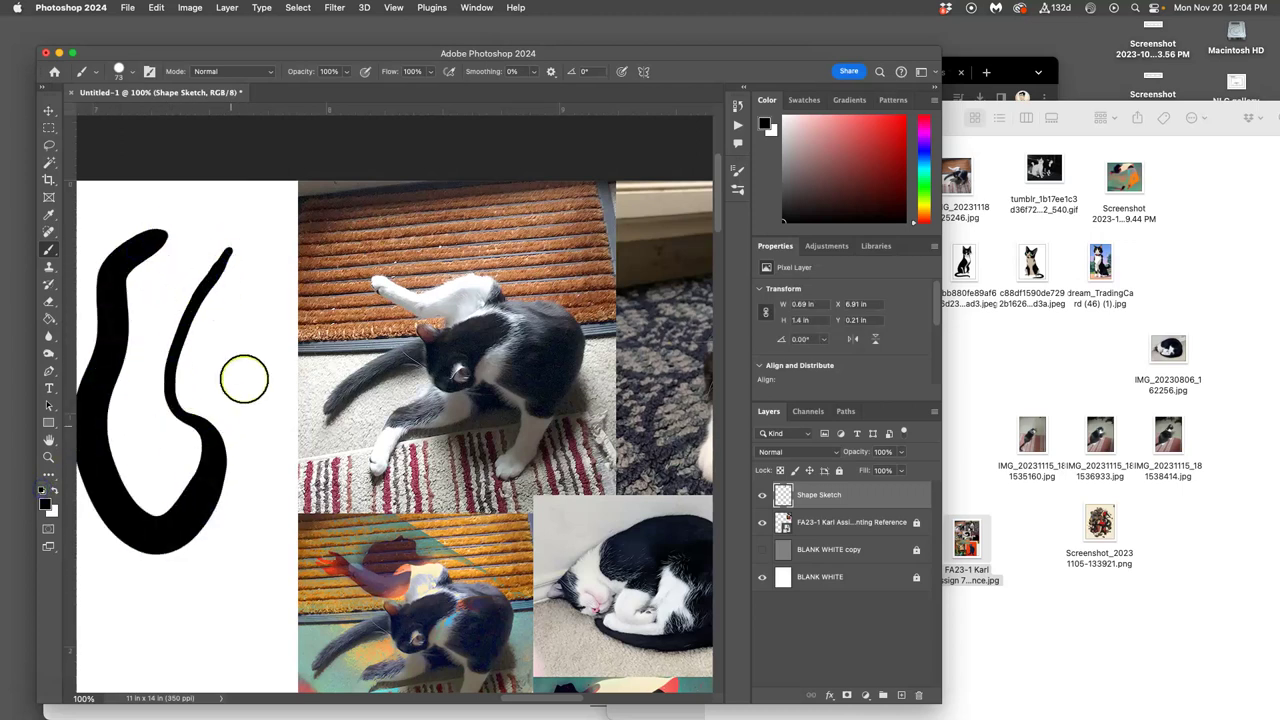
key(super+z)
key(super+z)
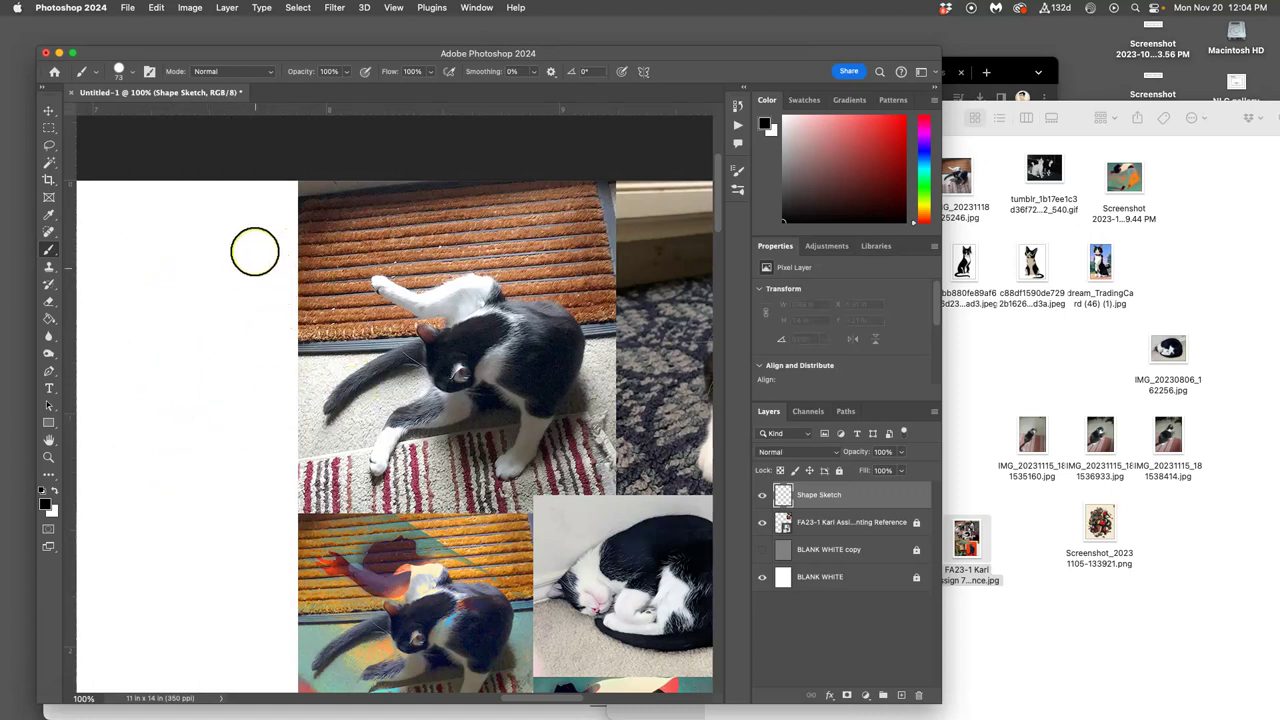
- Choose the Kyle's Drawing Box - Happy HB brush at 108 px and undo its test stroke
click(130, 75)
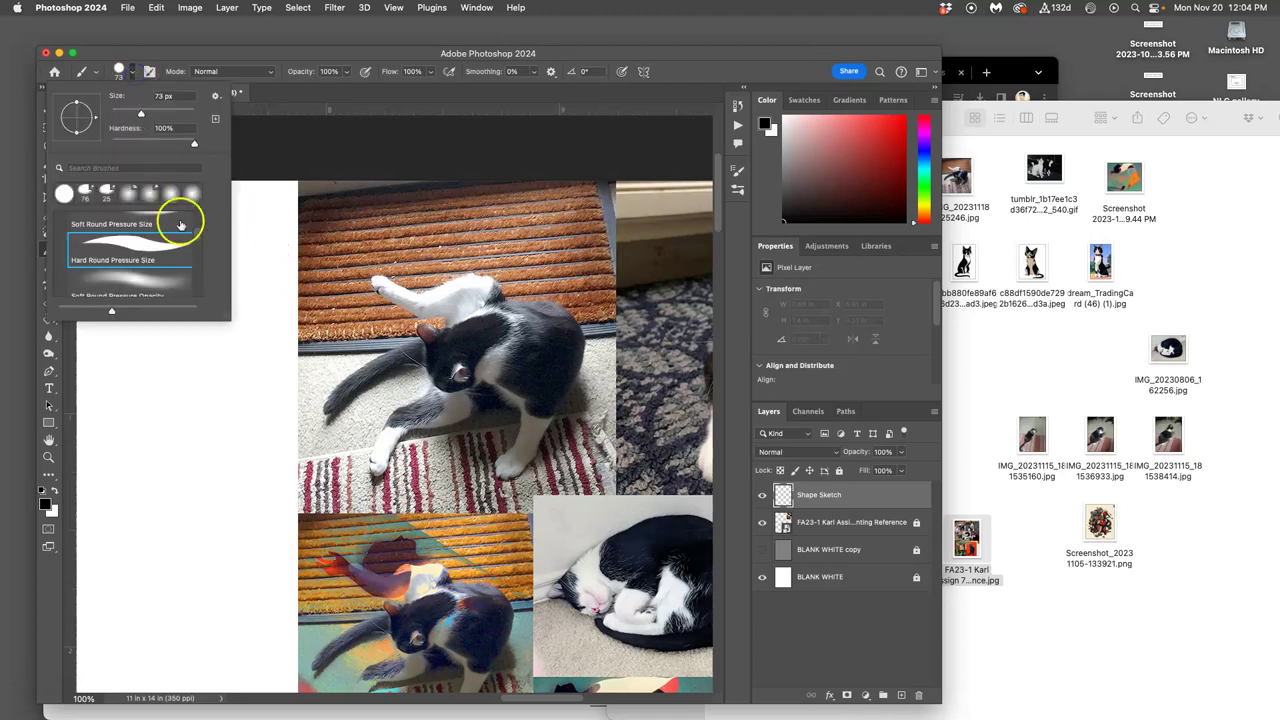
drag(198, 240, 189, 277)
click(140, 244)
click(158, 113)
mouse_move(252, 368)
mouse_down()
mouse_move(190, 476)
mouse_move(163, 474)
mouse_move(173, 326)
mouse_move(225, 311)
mouse_move(228, 346)
mouse_move(174, 348)
mouse_move(124, 316)
mouse_move(155, 477)
mouse_move(251, 523)
mouse_up()
key(super+z)
key(super+z)
key(super+z)
key(super+z)
key(super+z)
key(super+z)
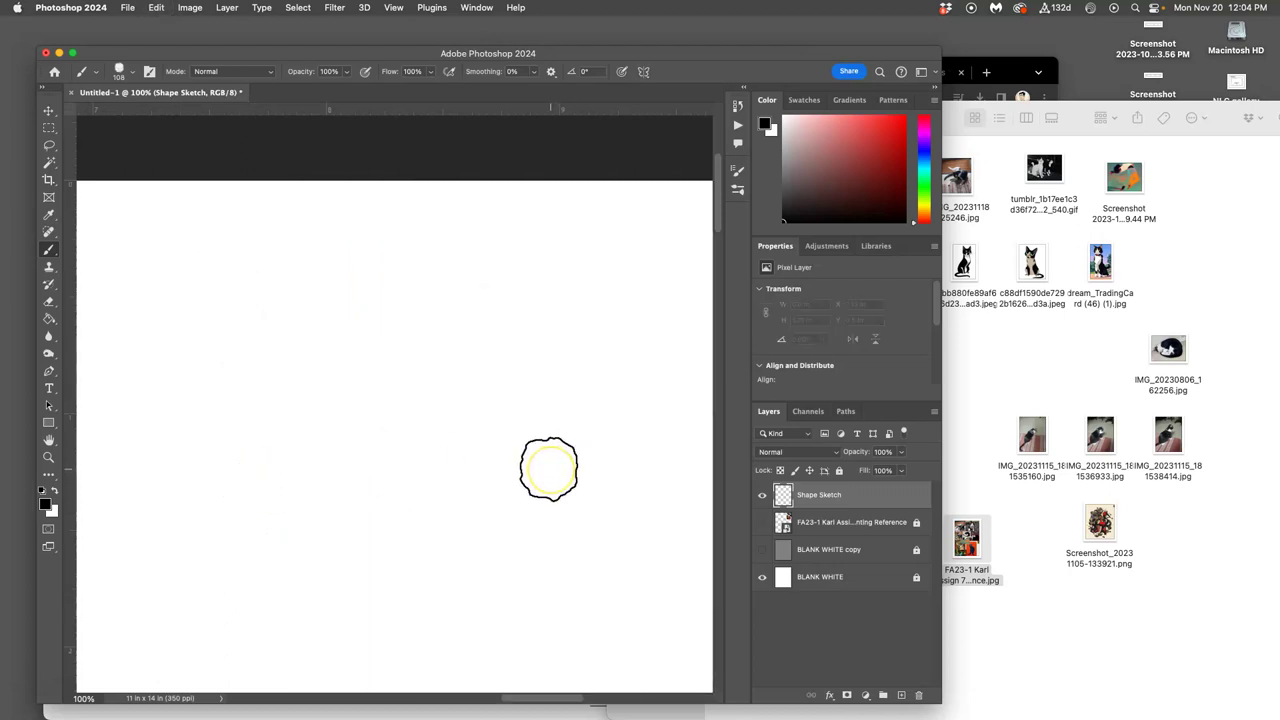
- Restore the visible-reference state from History, then undo a test stroke with a charcoal preset
click(738, 105)
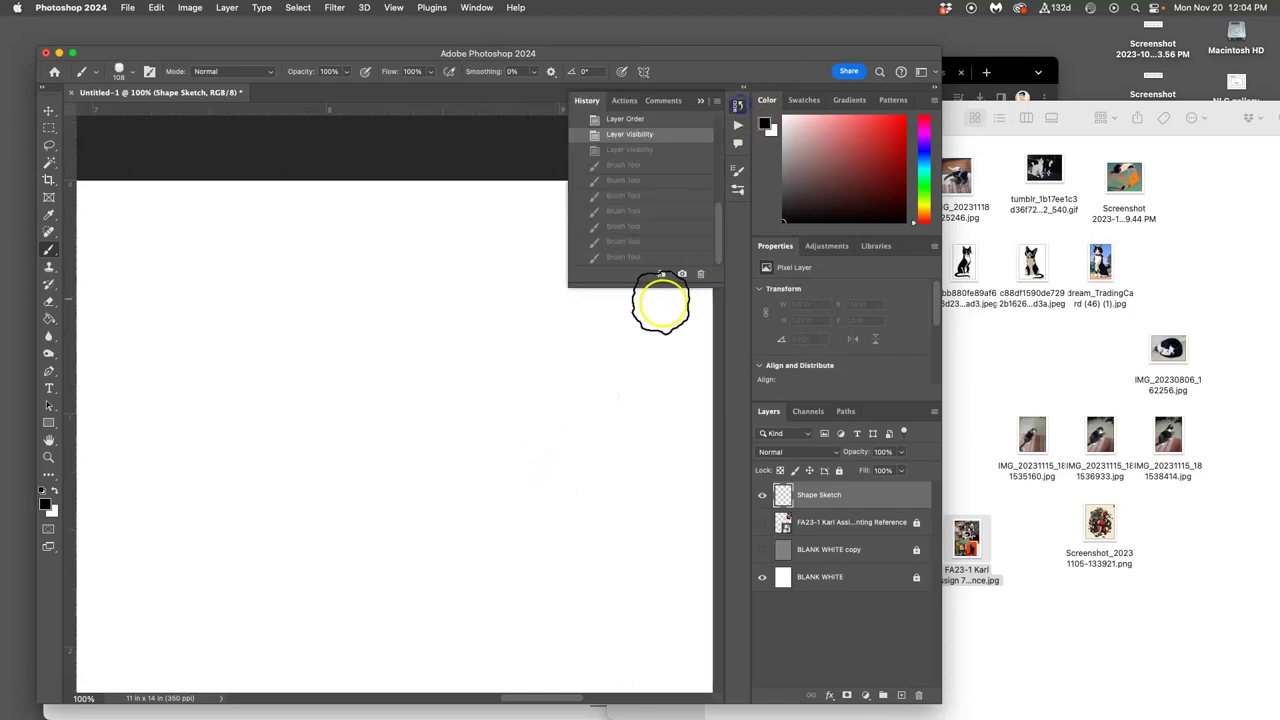
click(620, 152)
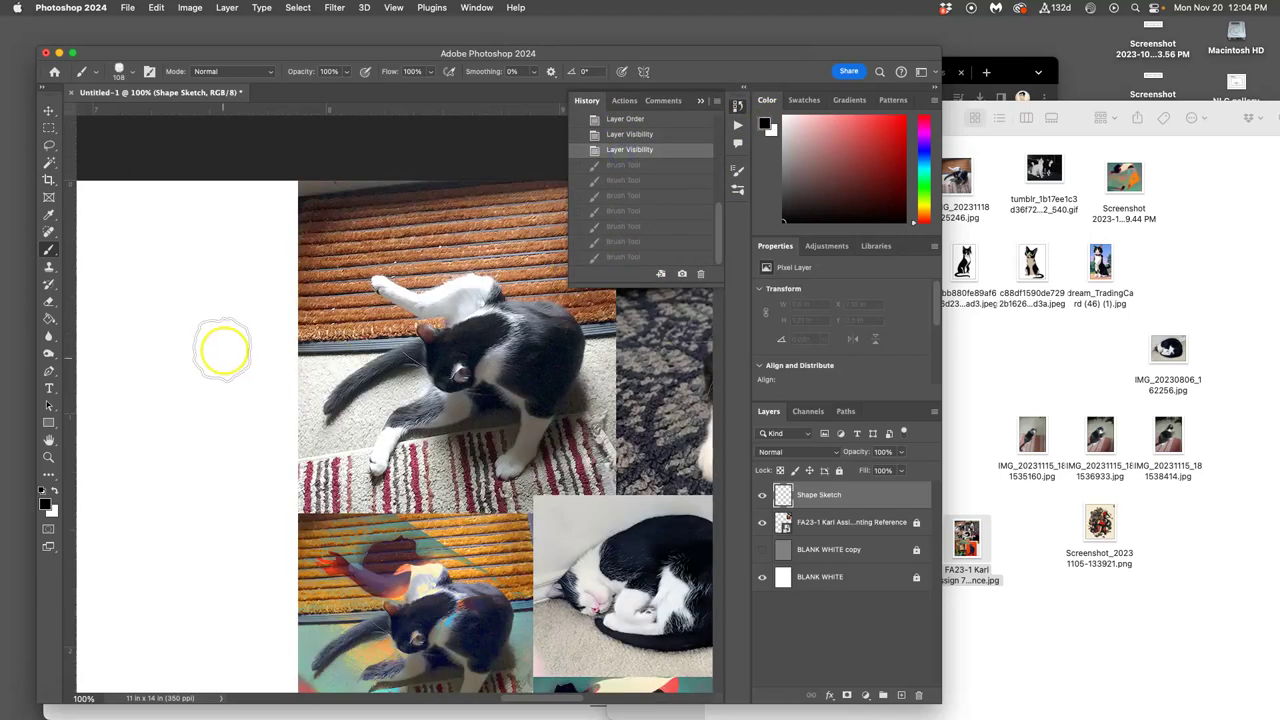
click(131, 72)
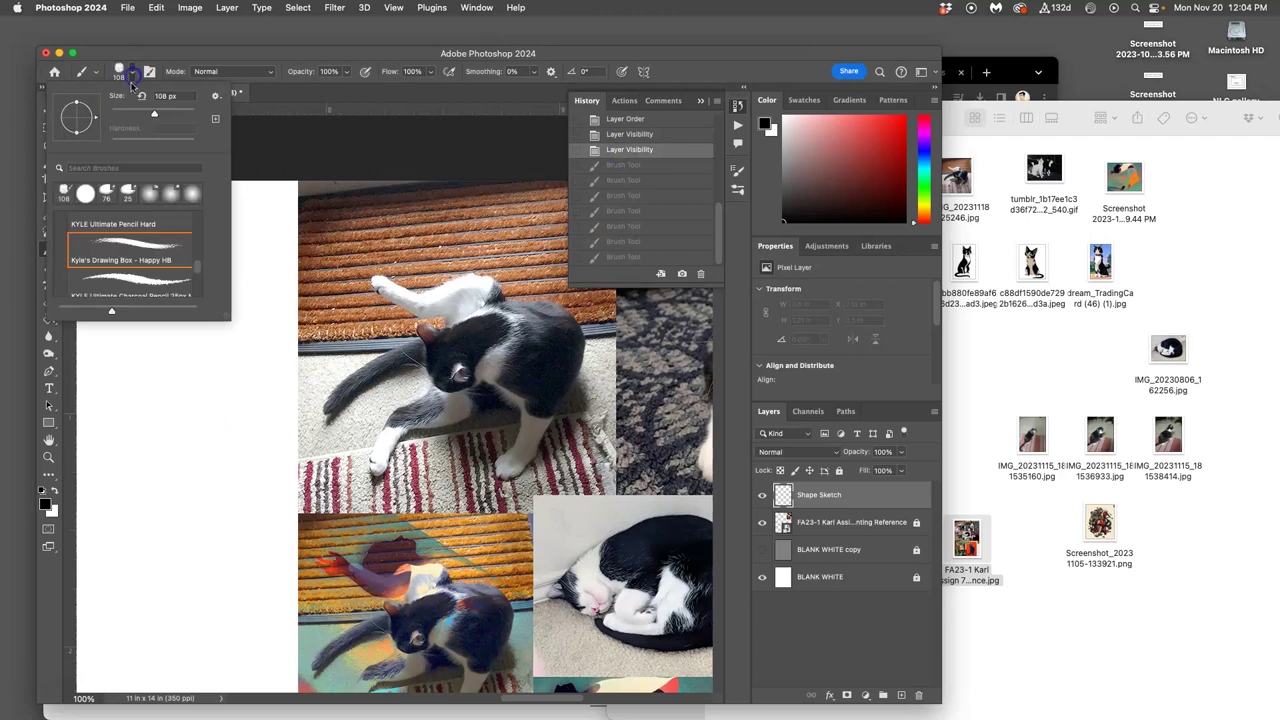
click(155, 285)
mouse_move(192, 368)
mouse_down()
mouse_move(158, 494)
mouse_move(162, 387)
mouse_move(156, 432)
mouse_up()
key(ctrl+z)
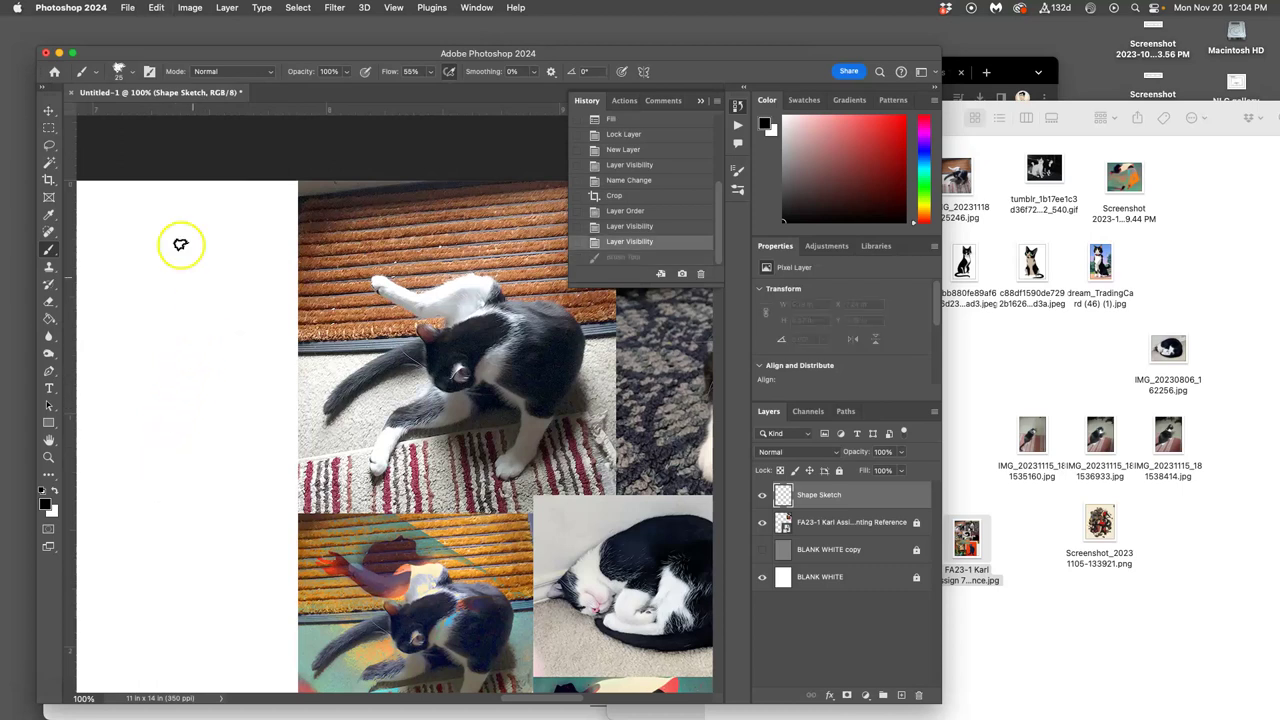
- Switch to the Kyle's Drawing Box - Happy HB brush at 88 px, undoing its test strokes
click(131, 71)
click(168, 256)
scroll(194, 268, up, 3)
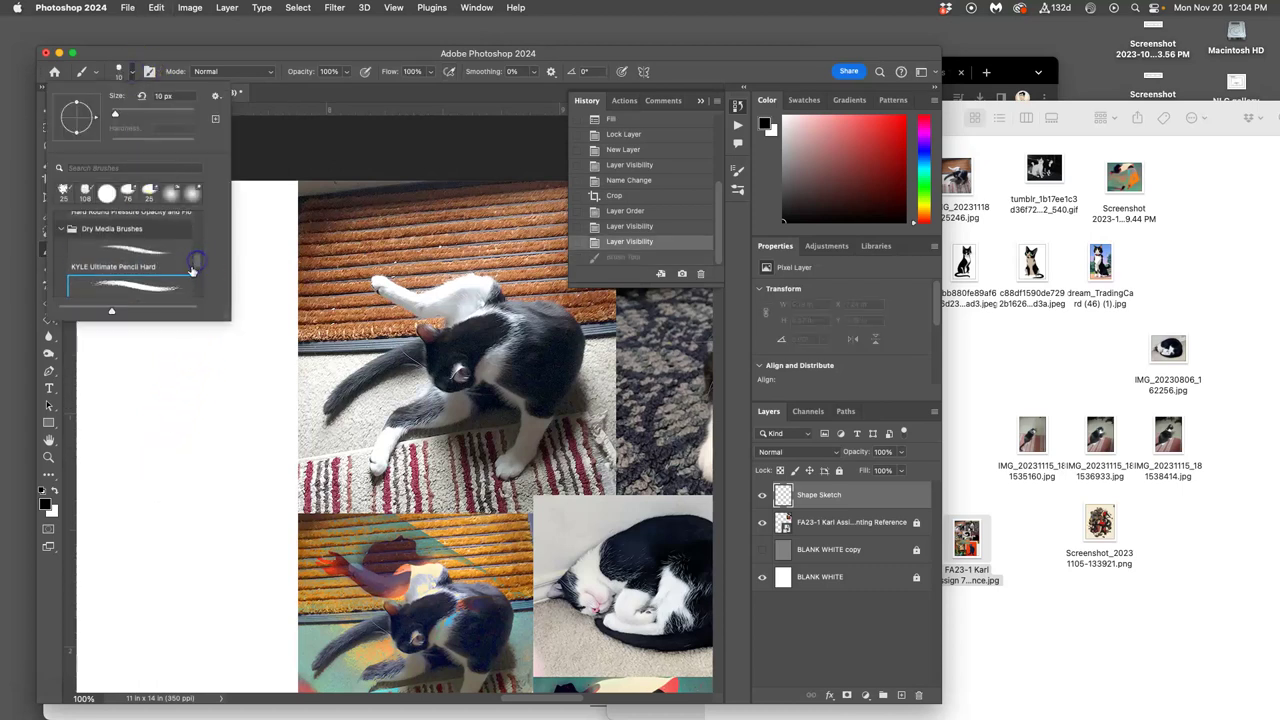
drag(150, 114, 158, 114)
click(217, 386)
mouse_move(224, 365)
mouse_down()
mouse_move(168, 519)
mouse_move(153, 373)
mouse_move(222, 350)
mouse_move(200, 313)
mouse_move(217, 352)
mouse_up()
key(super+z)
key(super+z)
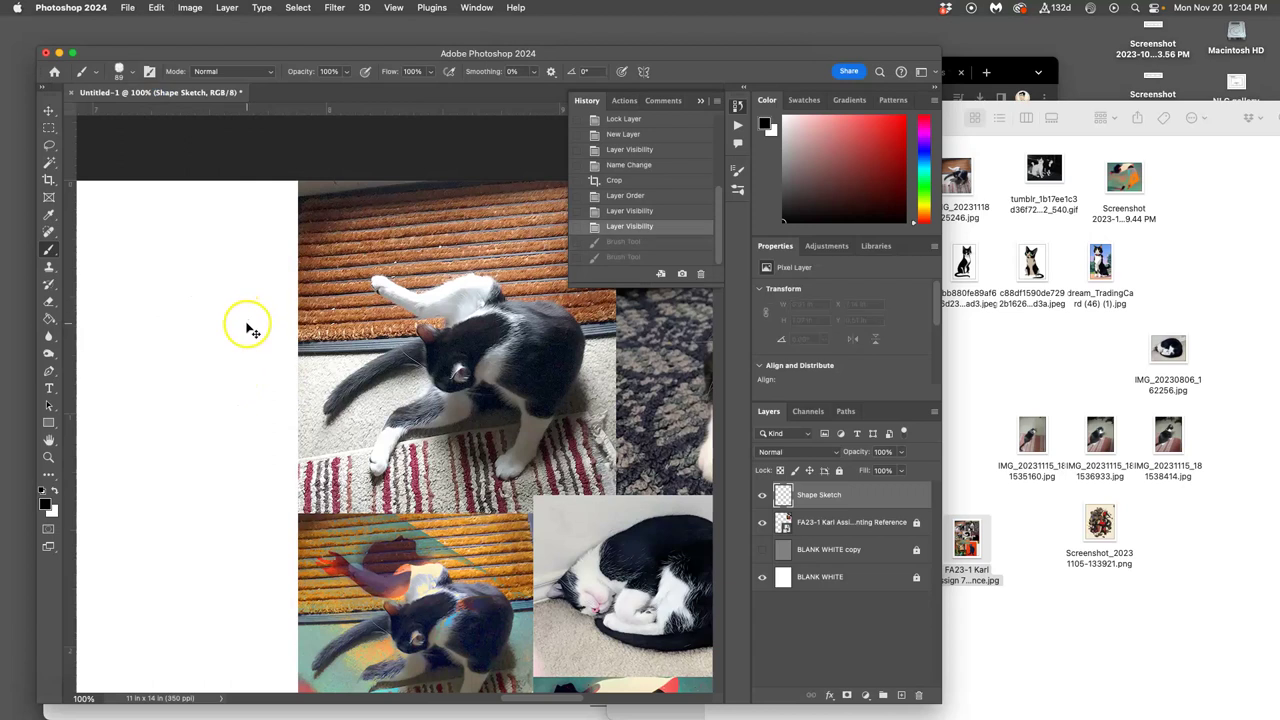
- Set Shape Dynamics roundness jitter to 39% in Brush Settings and paint a test stroke
click(476, 7)
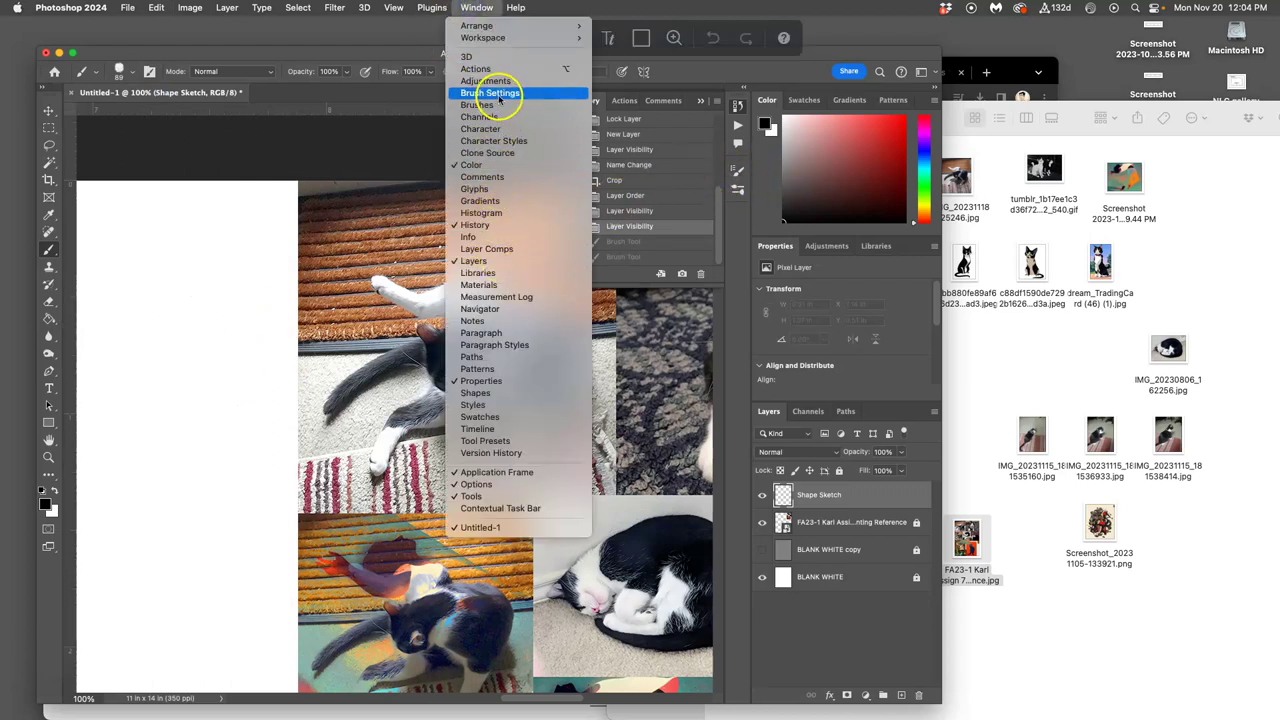
click(490, 93)
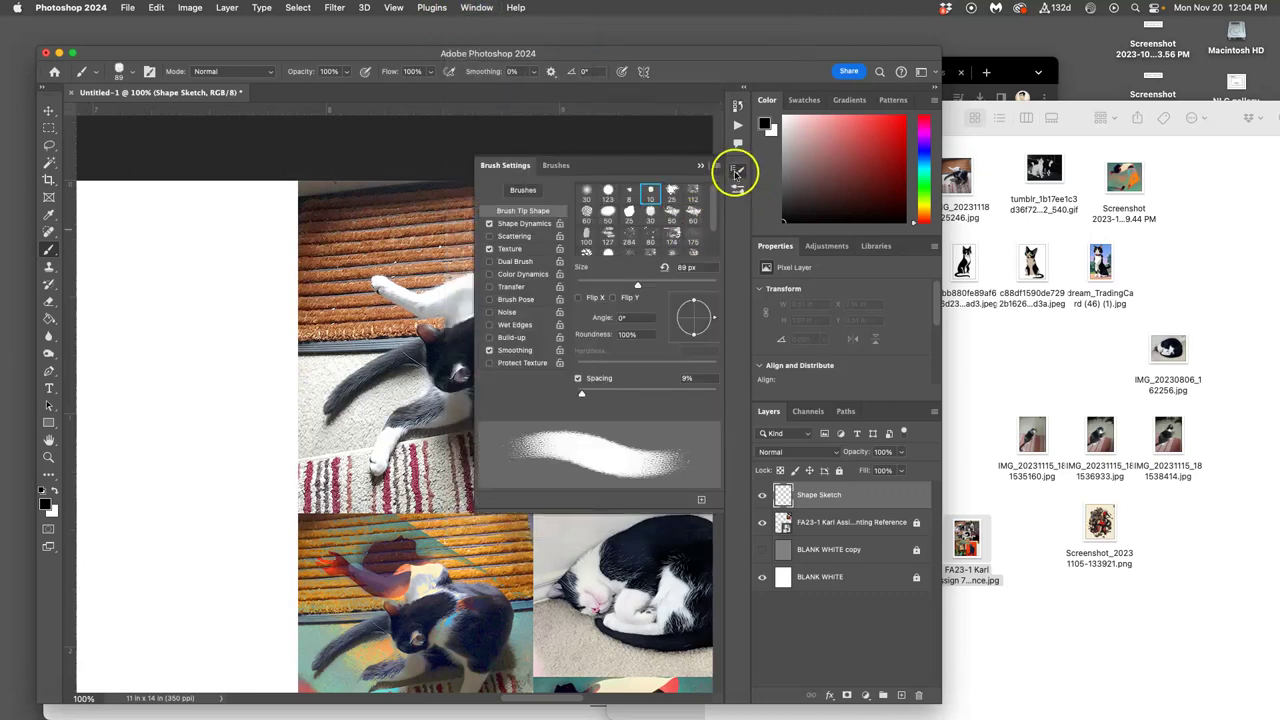
click(738, 172)
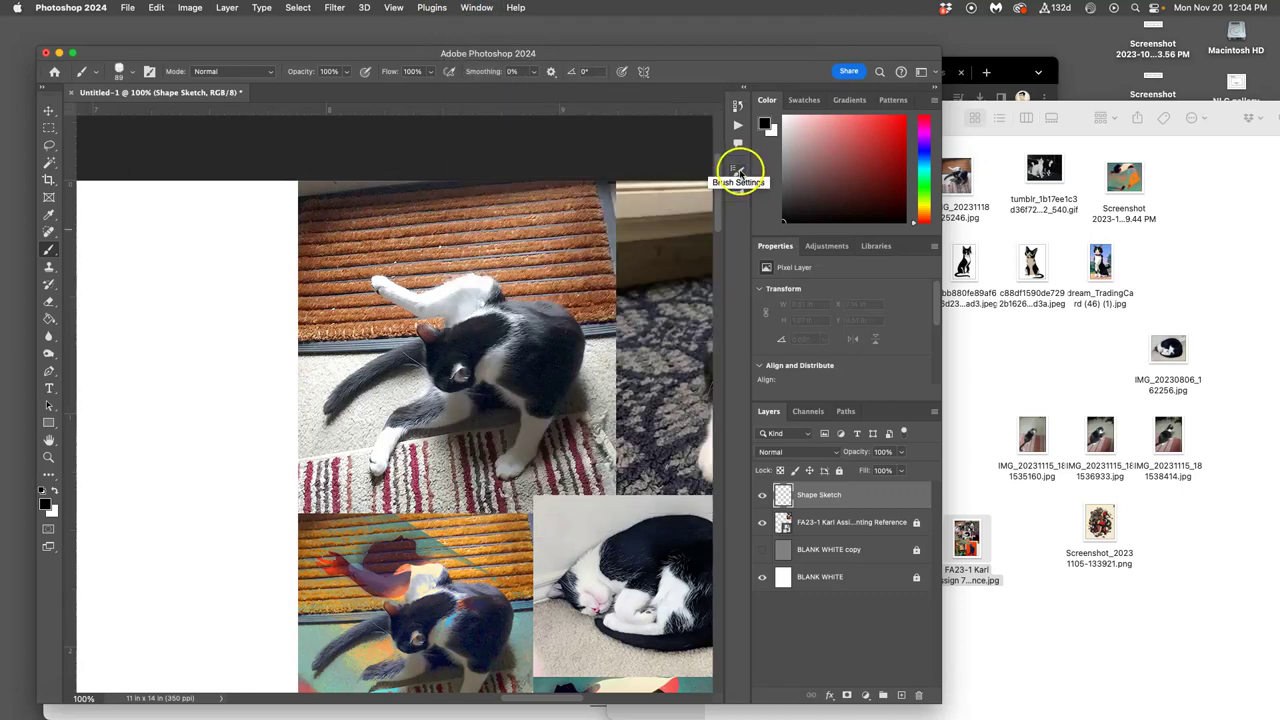
click(738, 172)
click(516, 223)
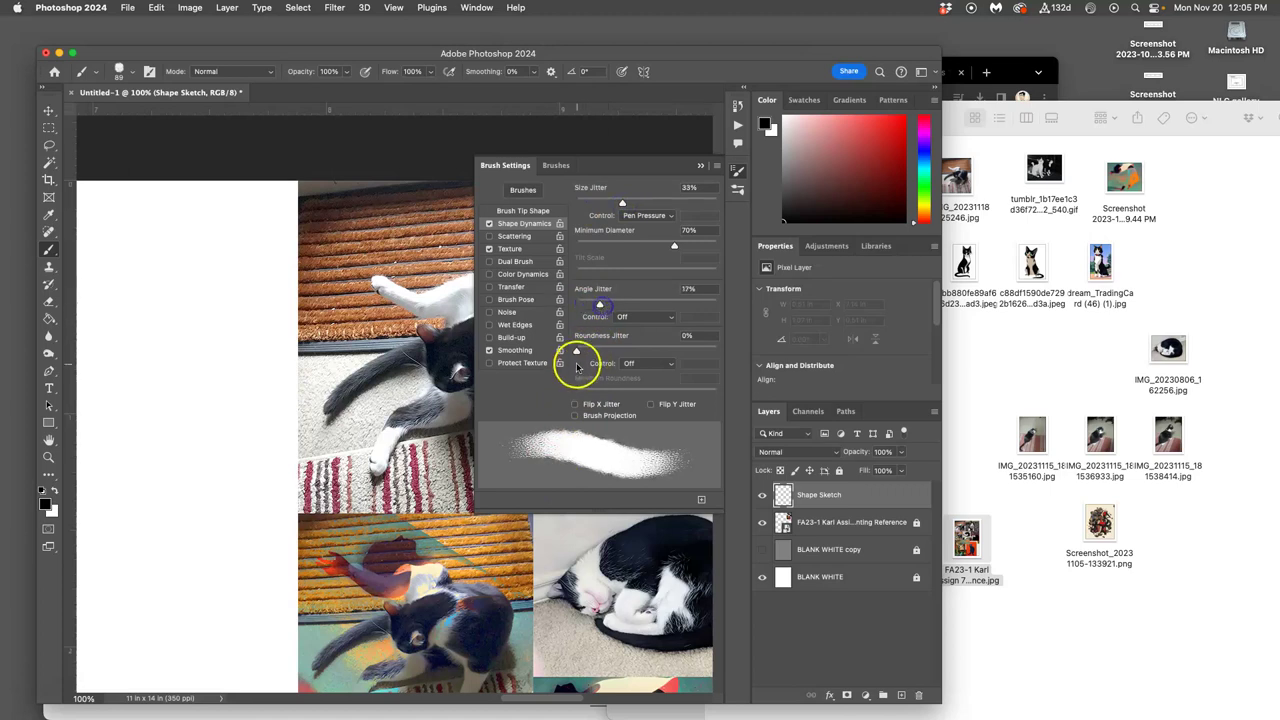
drag(576, 350, 617, 348)
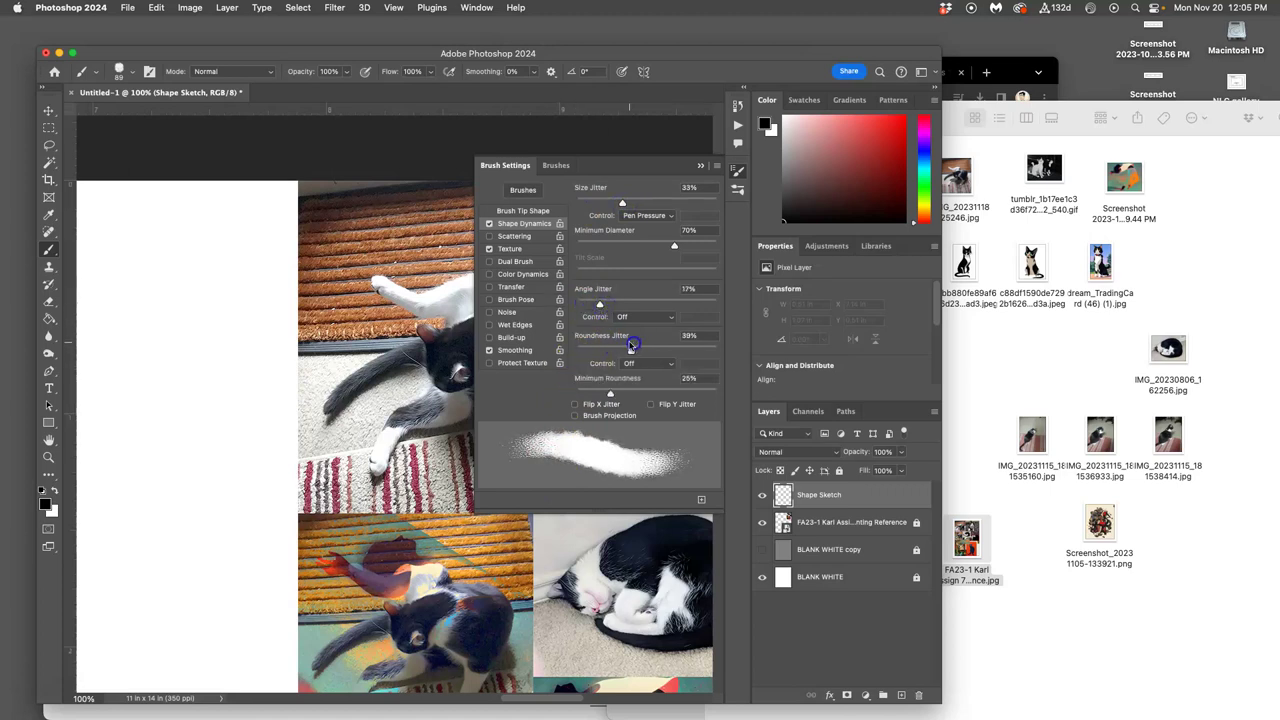
mouse_move(234, 215)
mouse_down()
mouse_move(186, 337)
mouse_move(180, 281)
mouse_move(166, 503)
mouse_move(211, 531)
mouse_move(191, 367)
mouse_move(163, 423)
mouse_move(123, 426)
mouse_move(200, 529)
mouse_move(242, 502)
mouse_move(262, 395)
mouse_up()
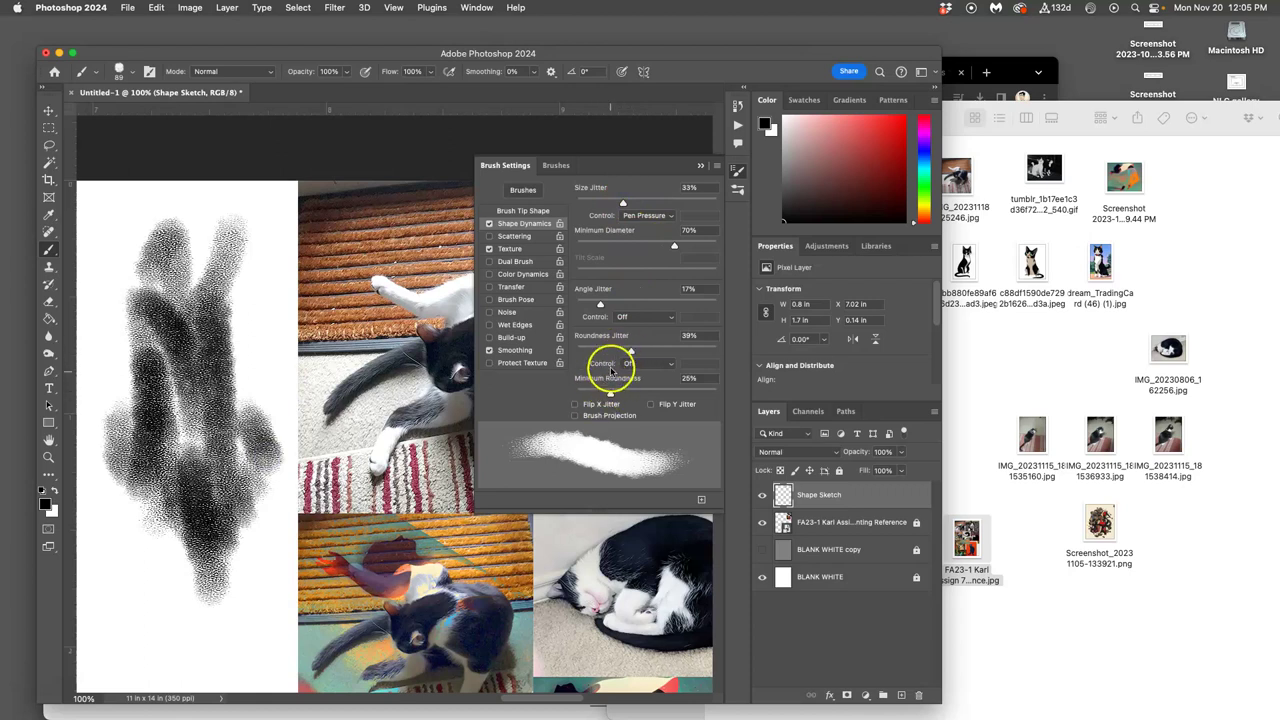
- Set the brush texture to 80% scale and -43 brightness, then undo the test strokes
click(509, 248)
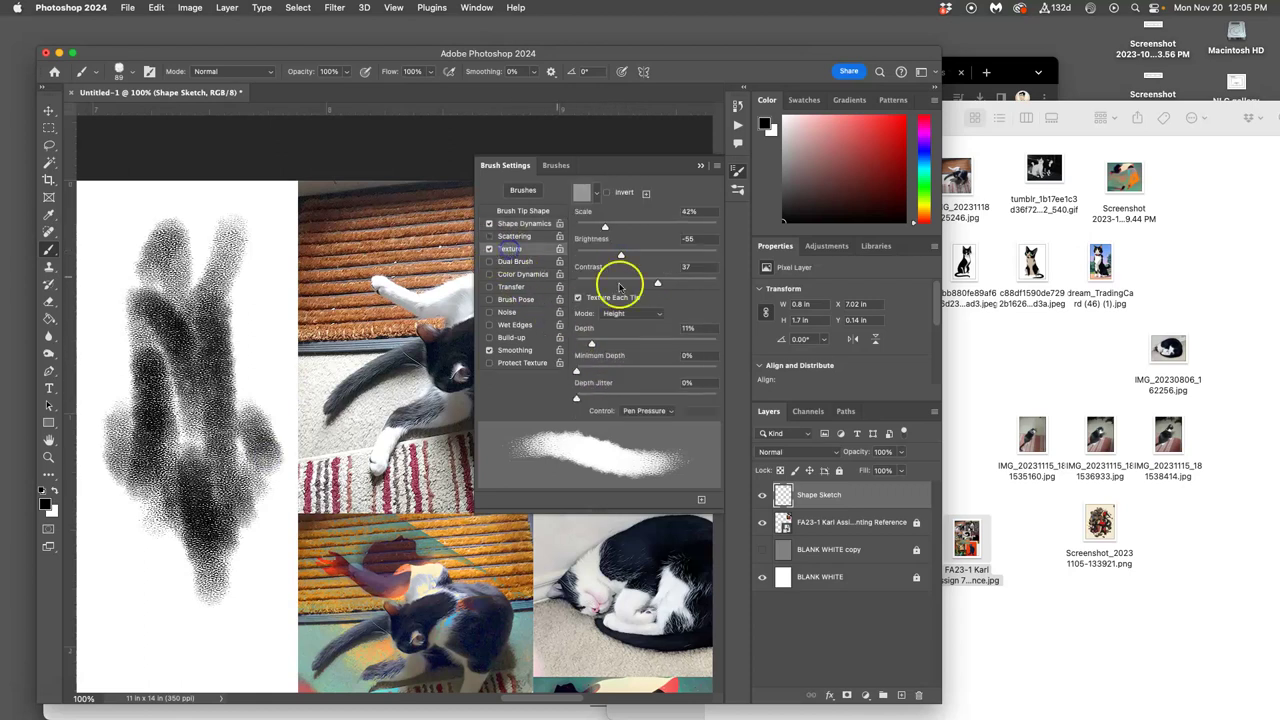
mouse_move(604, 229)
mouse_down()
mouse_move(593, 229)
mouse_move(632, 228)
mouse_move(628, 256)
mouse_up()
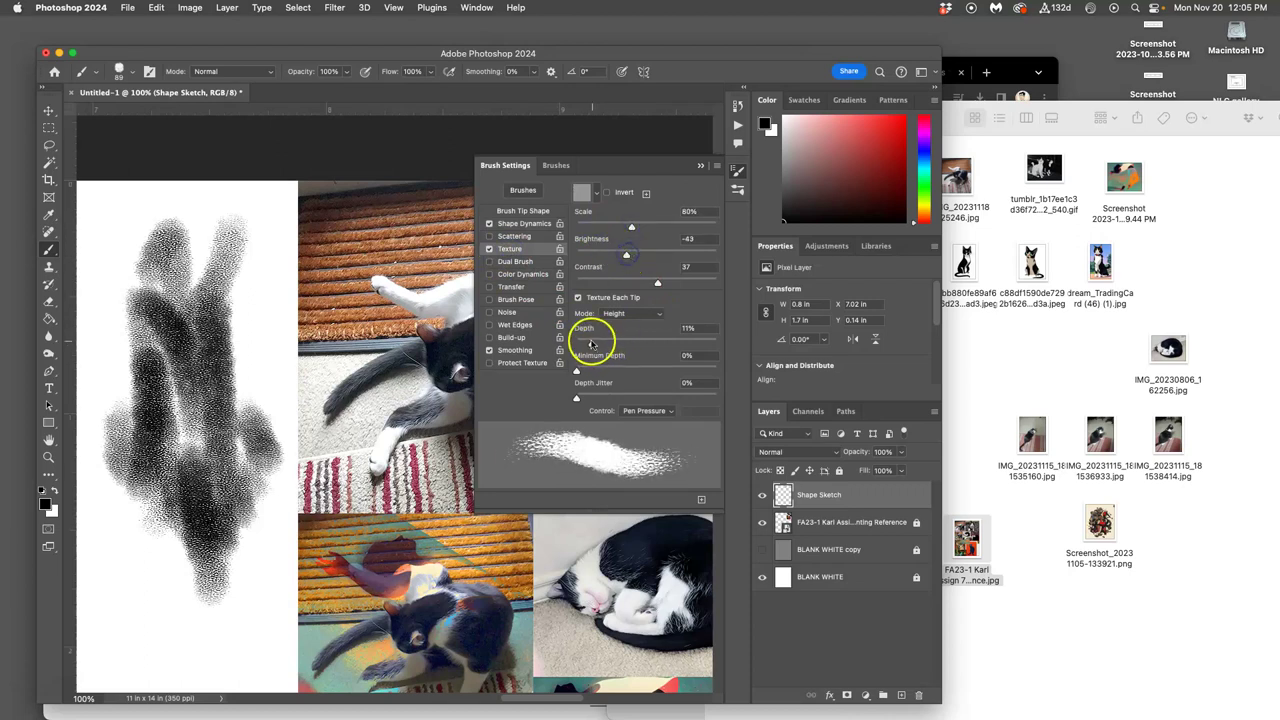
mouse_move(590, 341)
mouse_down()
mouse_move(603, 338)
mouse_move(592, 341)
mouse_up()
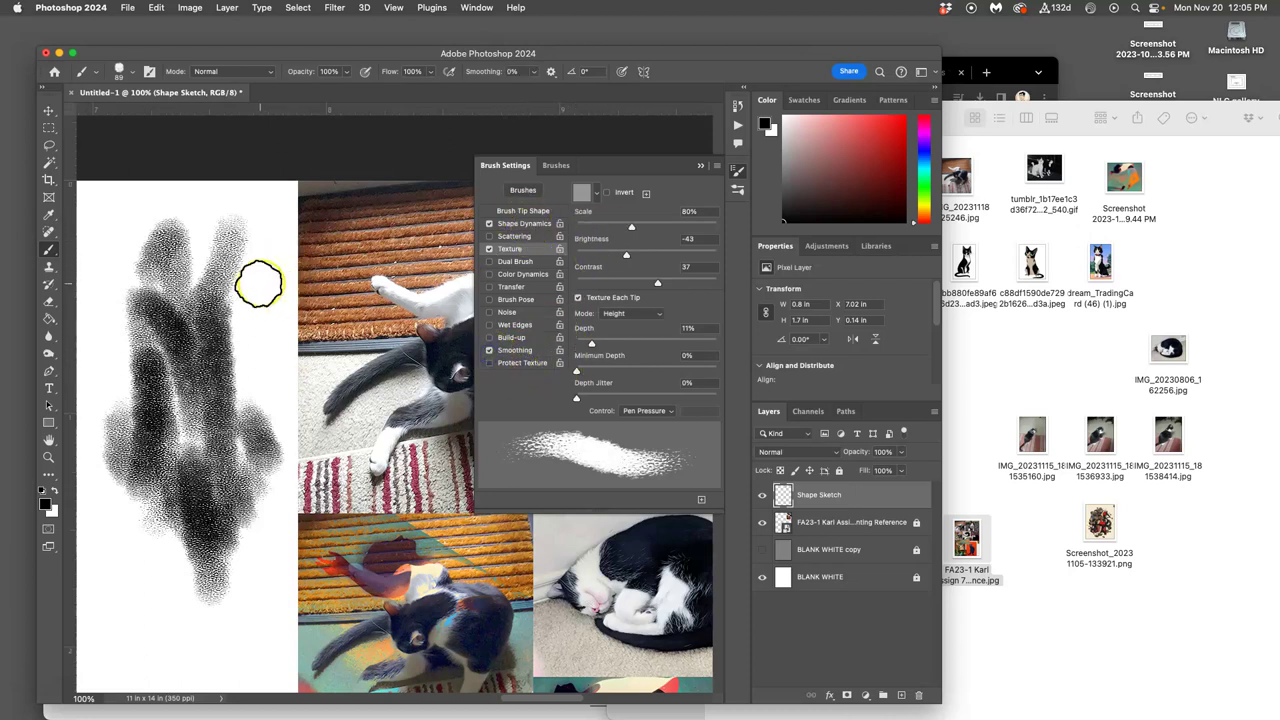
mouse_move(260, 283)
mouse_down()
mouse_move(251, 338)
mouse_move(232, 347)
mouse_move(224, 312)
mouse_move(198, 316)
mouse_move(149, 449)
mouse_move(157, 509)
mouse_move(126, 399)
mouse_move(171, 255)
mouse_move(156, 226)
mouse_move(218, 293)
mouse_move(202, 439)
mouse_move(222, 515)
mouse_move(153, 617)
mouse_move(172, 622)
mouse_move(128, 557)
mouse_move(243, 648)
mouse_move(178, 568)
mouse_move(172, 578)
mouse_move(190, 580)
mouse_move(203, 470)
mouse_move(226, 503)
mouse_up()
key(super+z)
key(super+z)
key(super+z)
key(super+z)
key(super+z)
key(super+z)
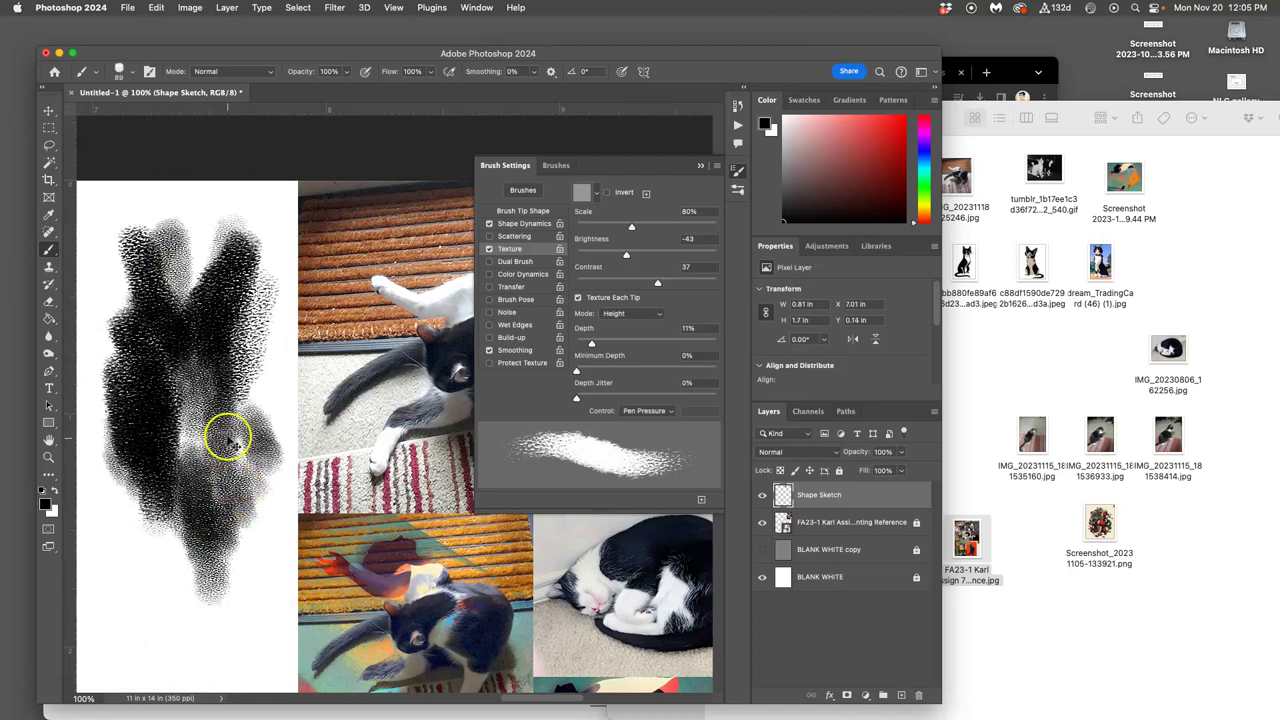
key(super+z)
key(super+z)
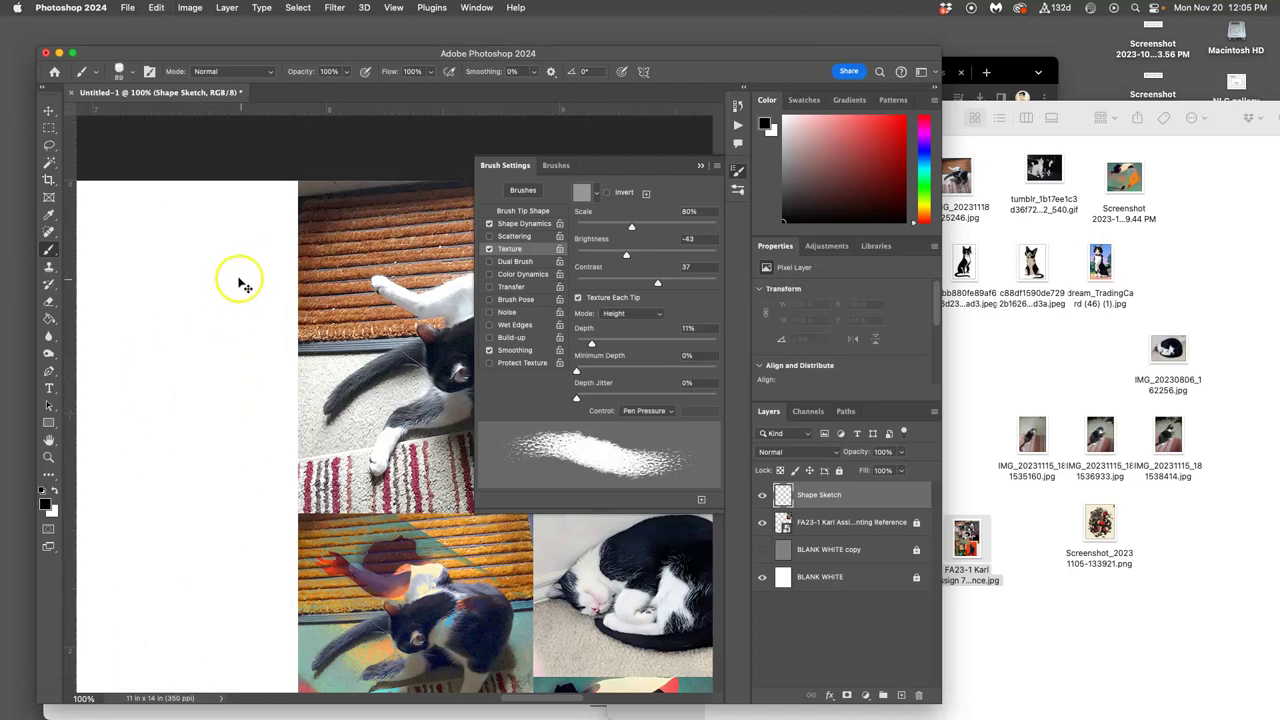
- Paint an orange shape over the cat's head using colour sampled from the lower photo
click(699, 166)
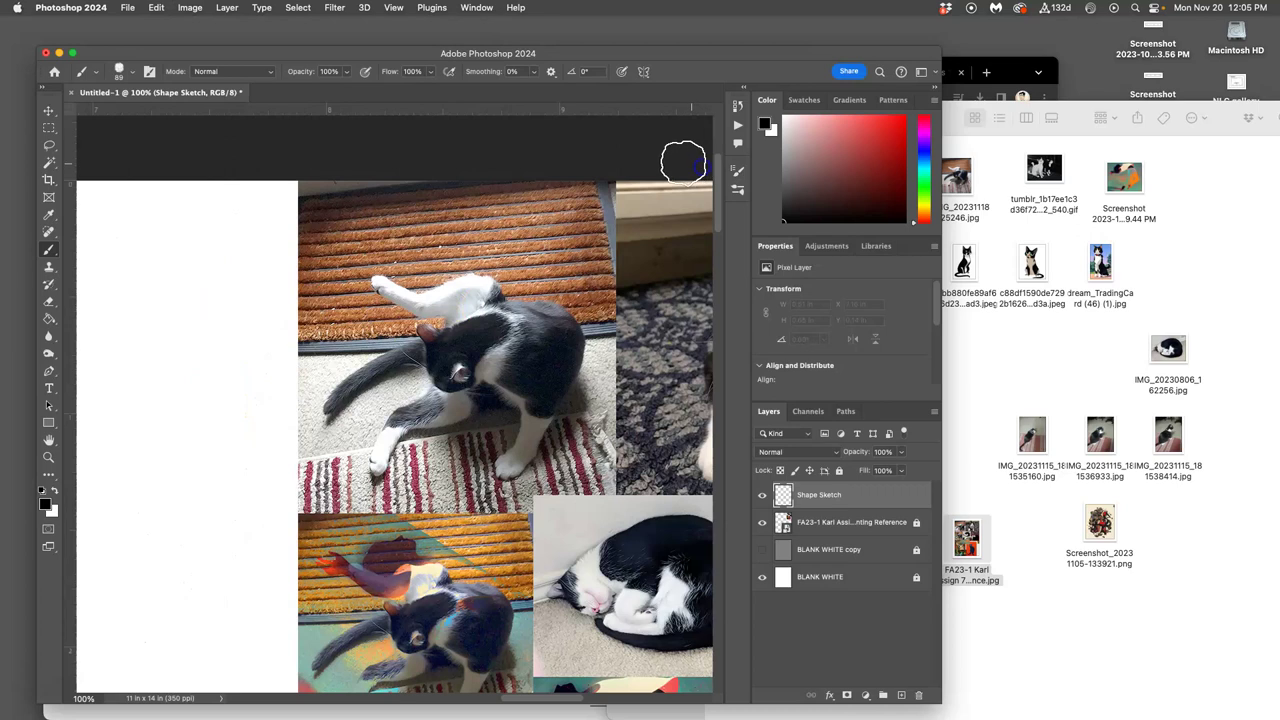
click(134, 76)
click(144, 112)
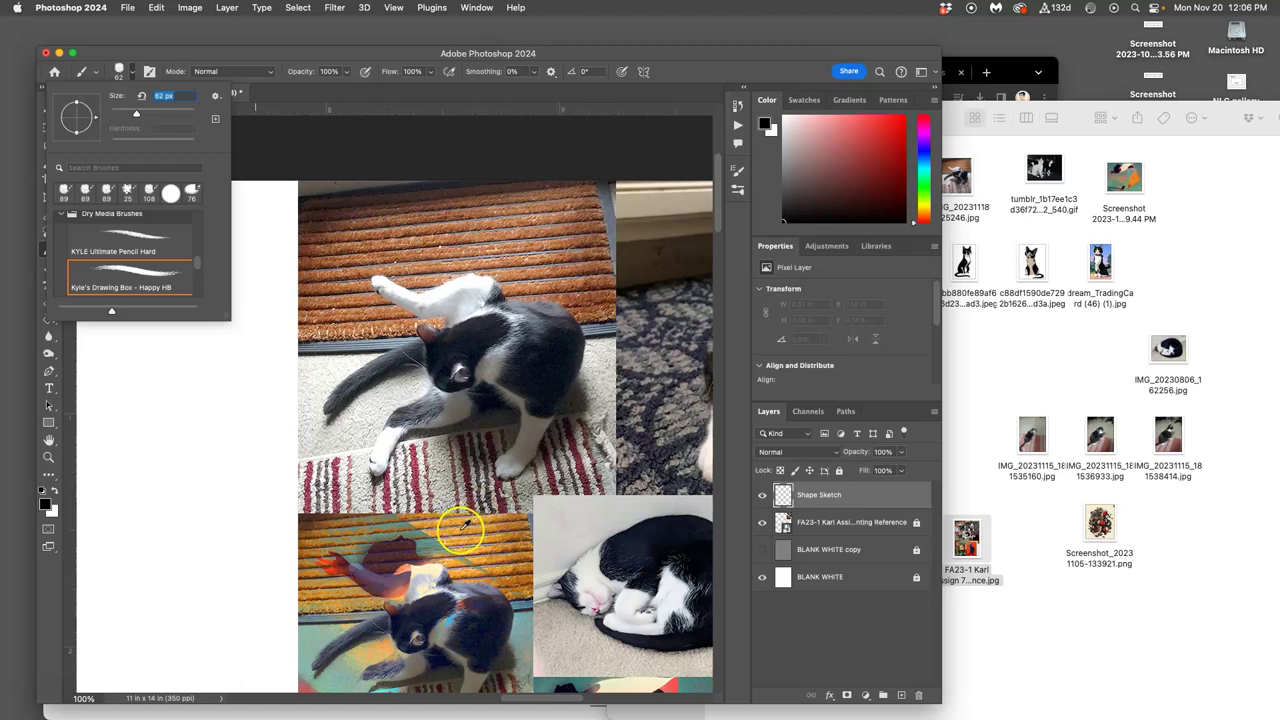
alt+click(463, 527)
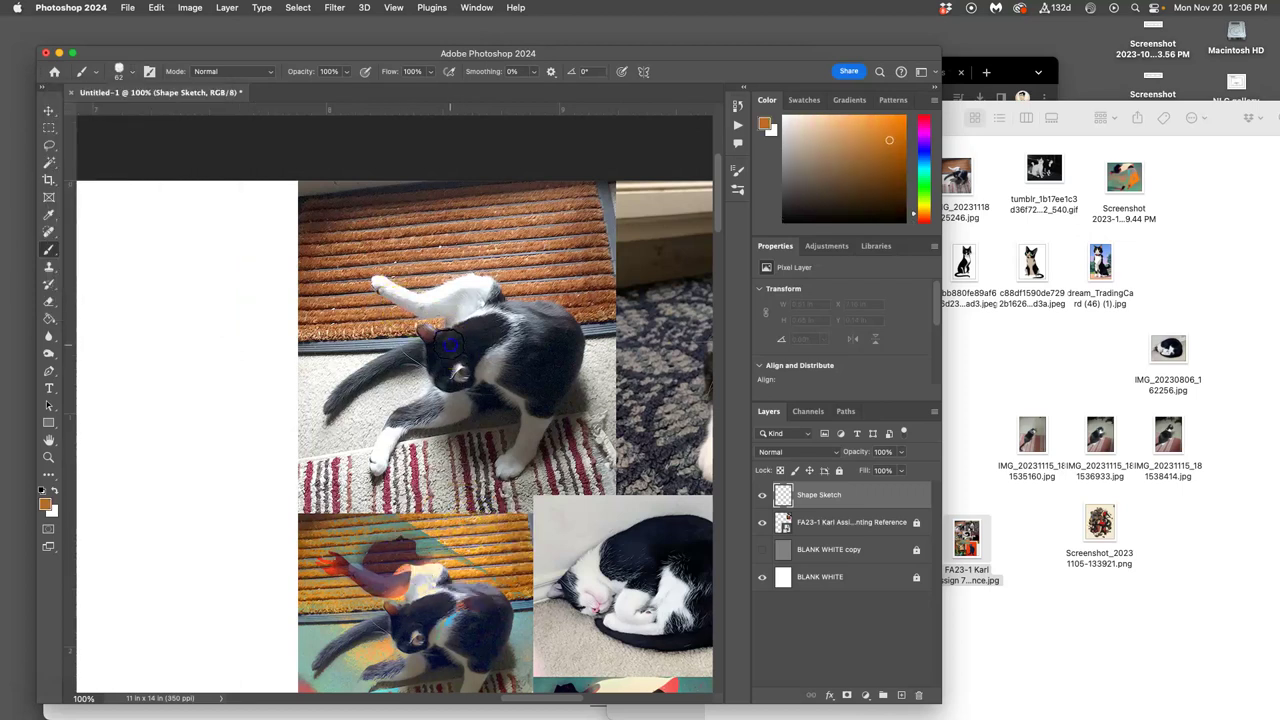
drag(455, 340, 455, 374)
- Paint mauve over the cat's body and dark navy across its head and back
alt+click(388, 584)
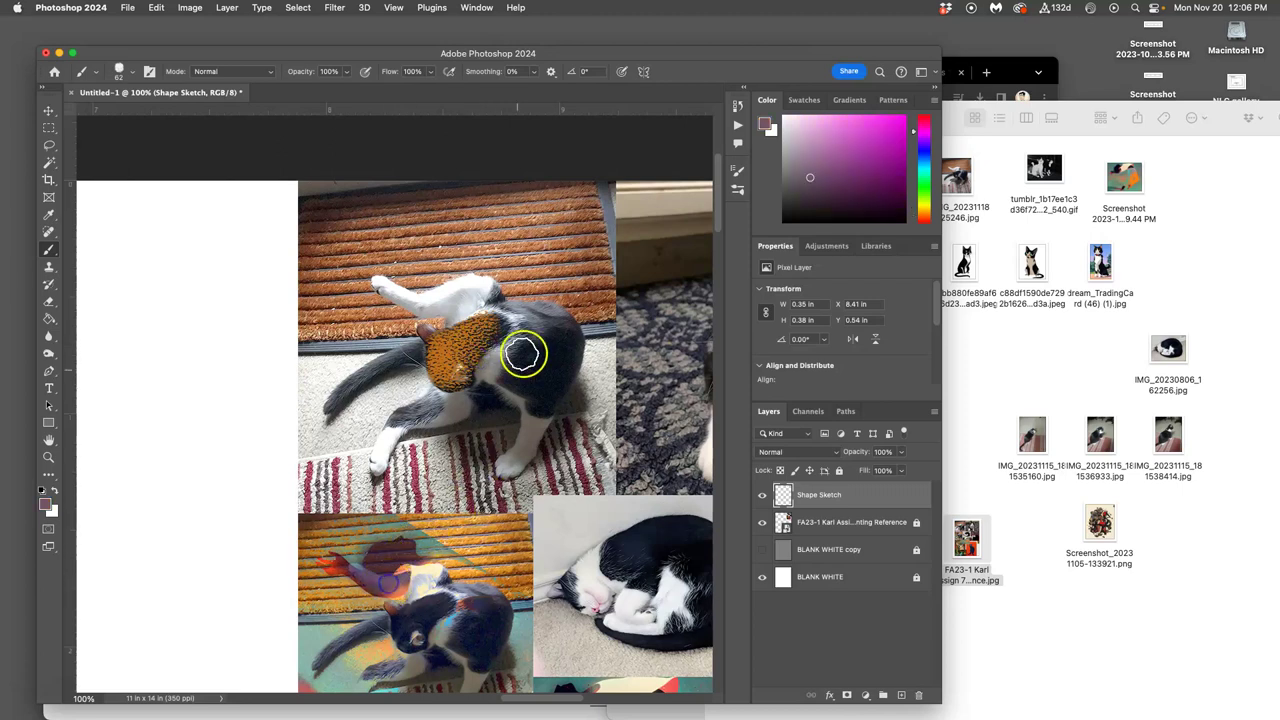
mouse_move(518, 334)
mouse_down()
mouse_move(540, 400)
mouse_move(570, 354)
mouse_up()
alt+click(600, 537)
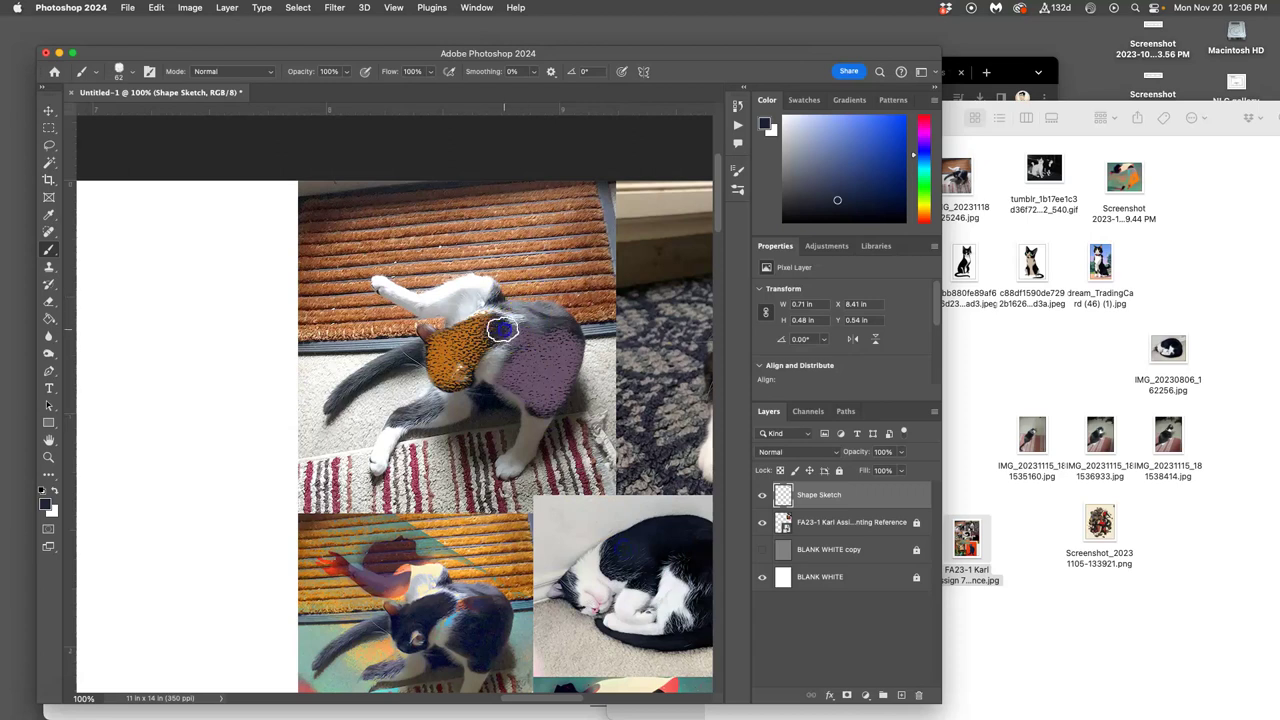
click(466, 358)
mouse_move(465, 331)
mouse_down()
mouse_move(541, 385)
mouse_move(541, 322)
mouse_up()
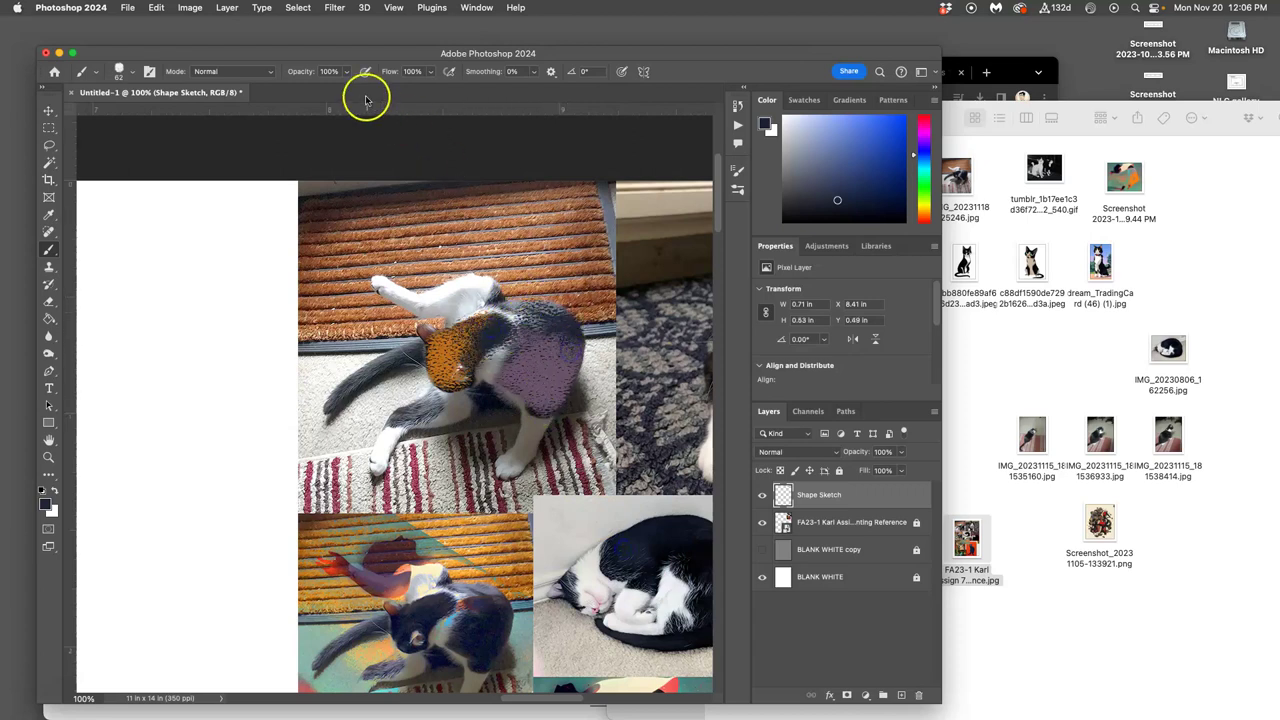
click(544, 343)
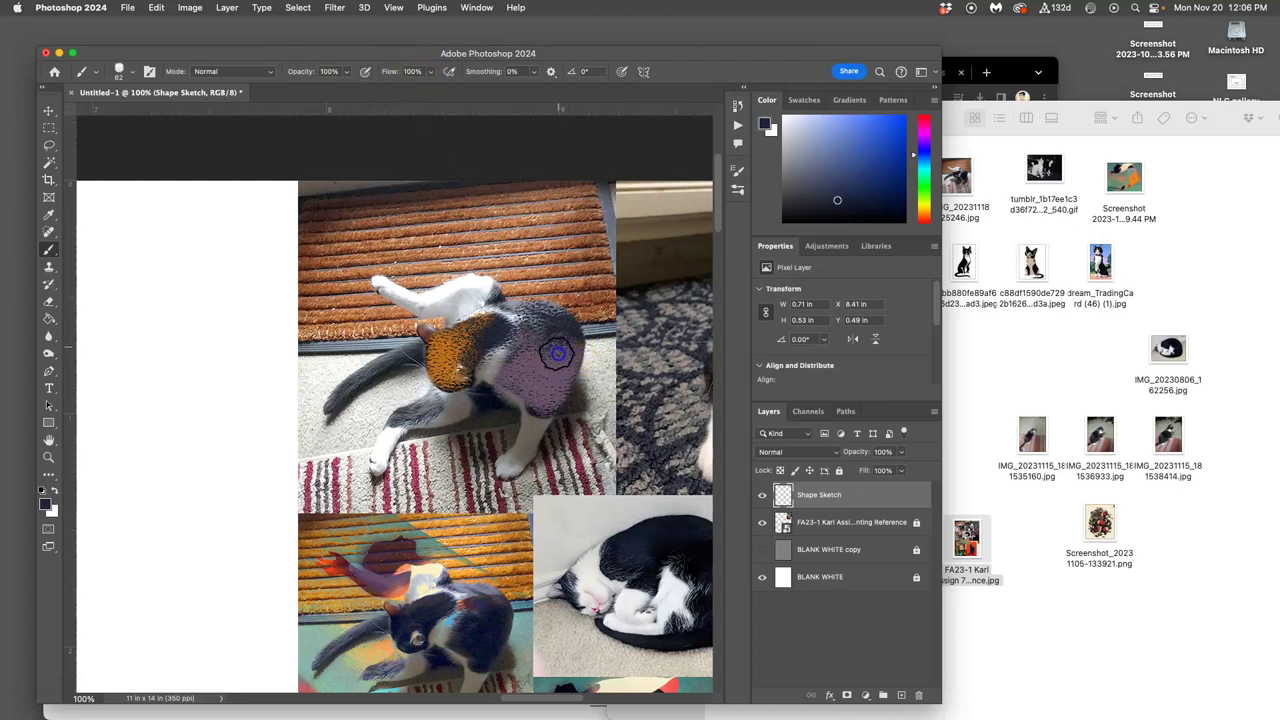
- Paint light cream down the front leg, over the head and along the raised tail
alt+click(517, 446)
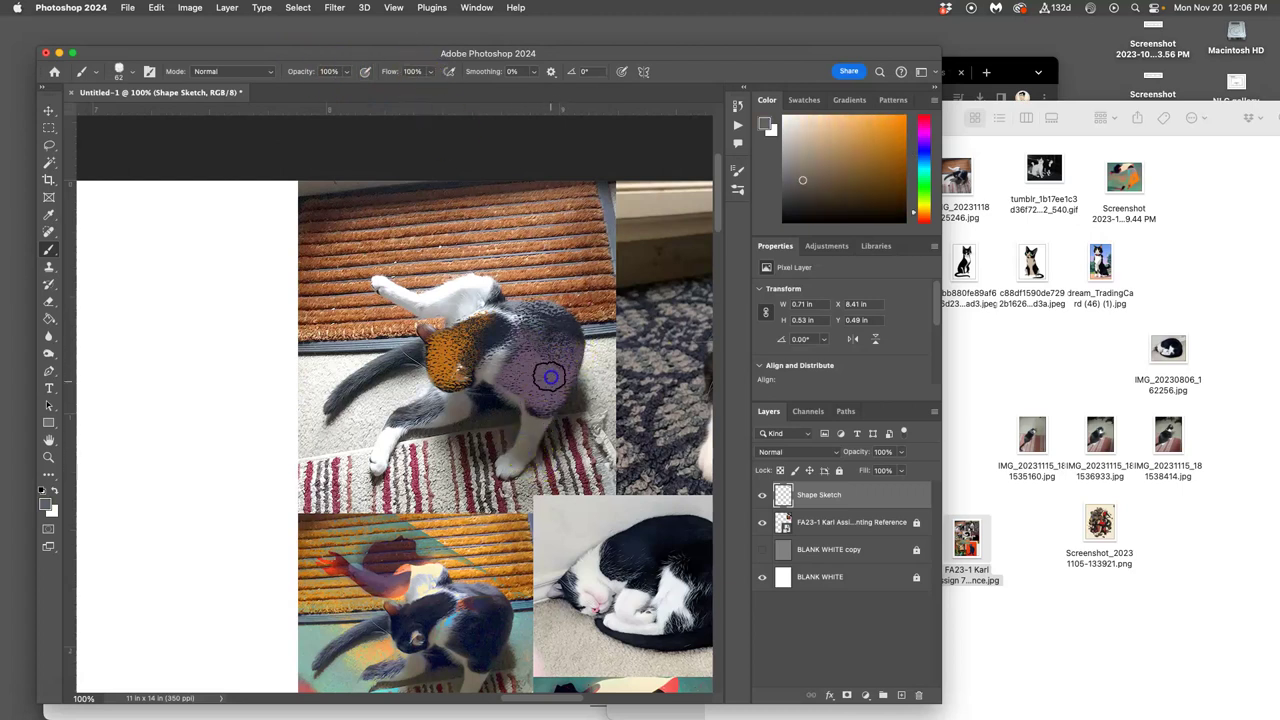
alt+click(427, 569)
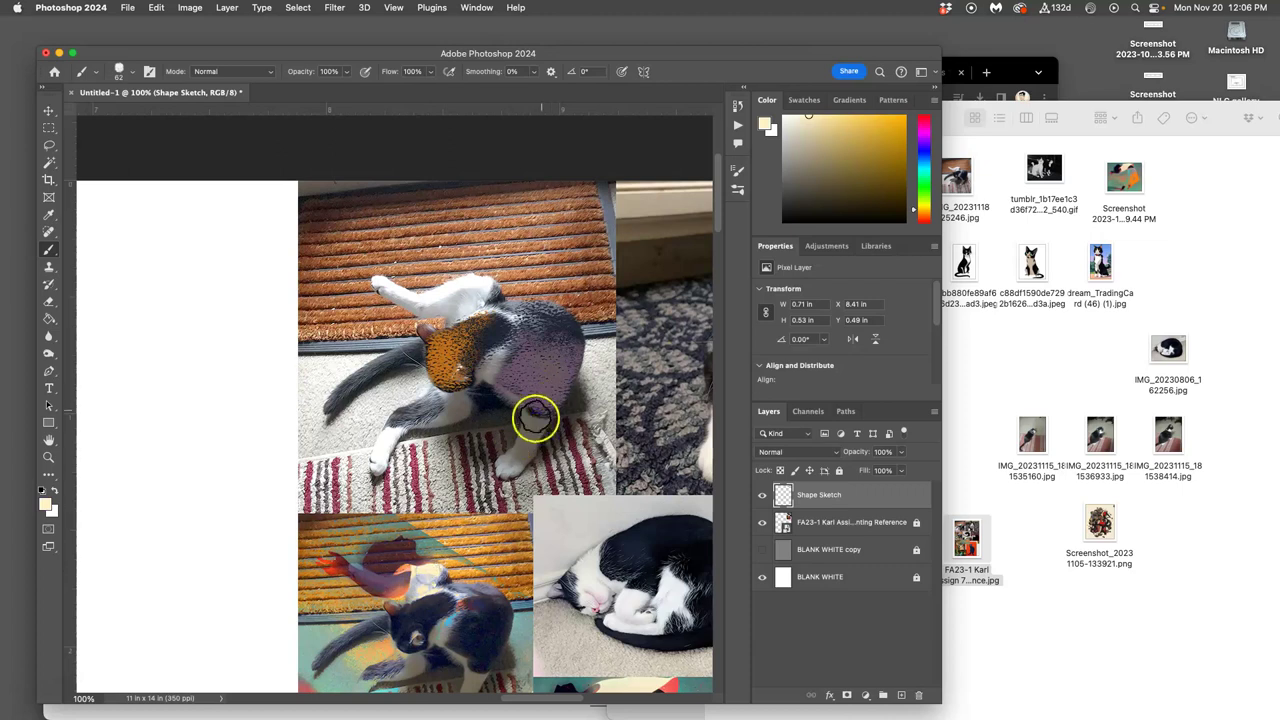
drag(540, 415, 521, 450)
click(505, 466)
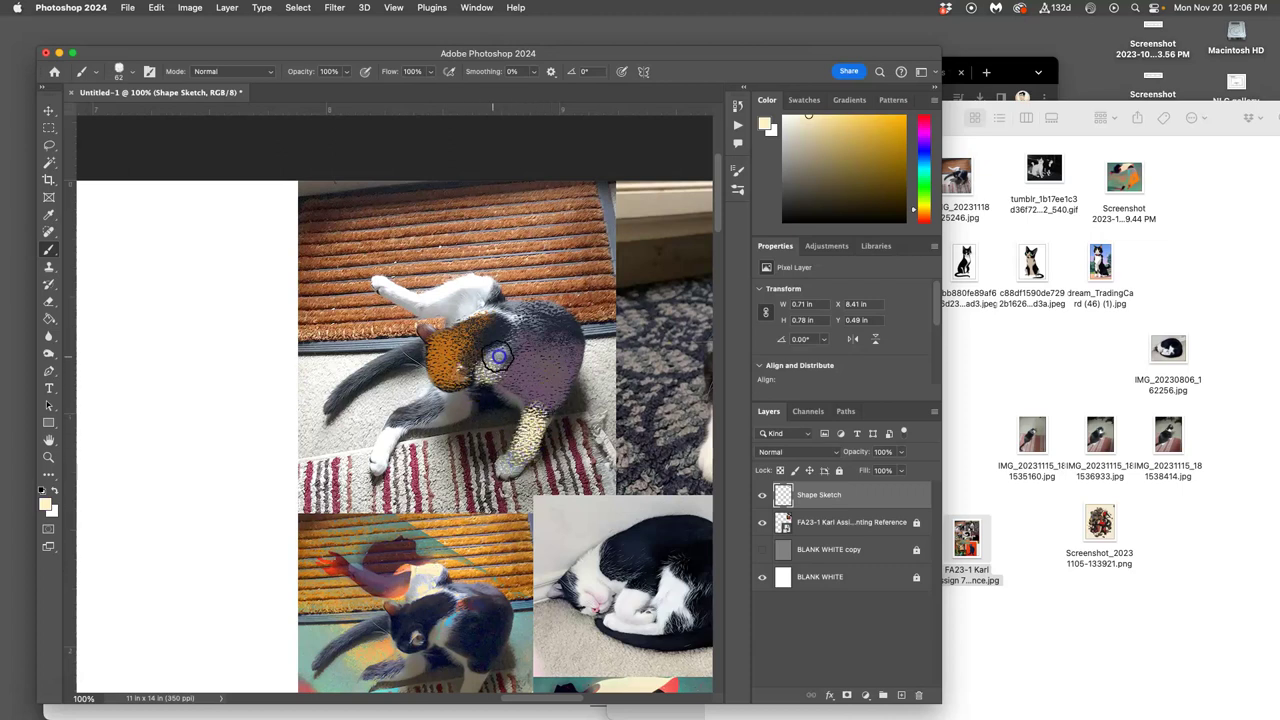
drag(498, 346, 481, 339)
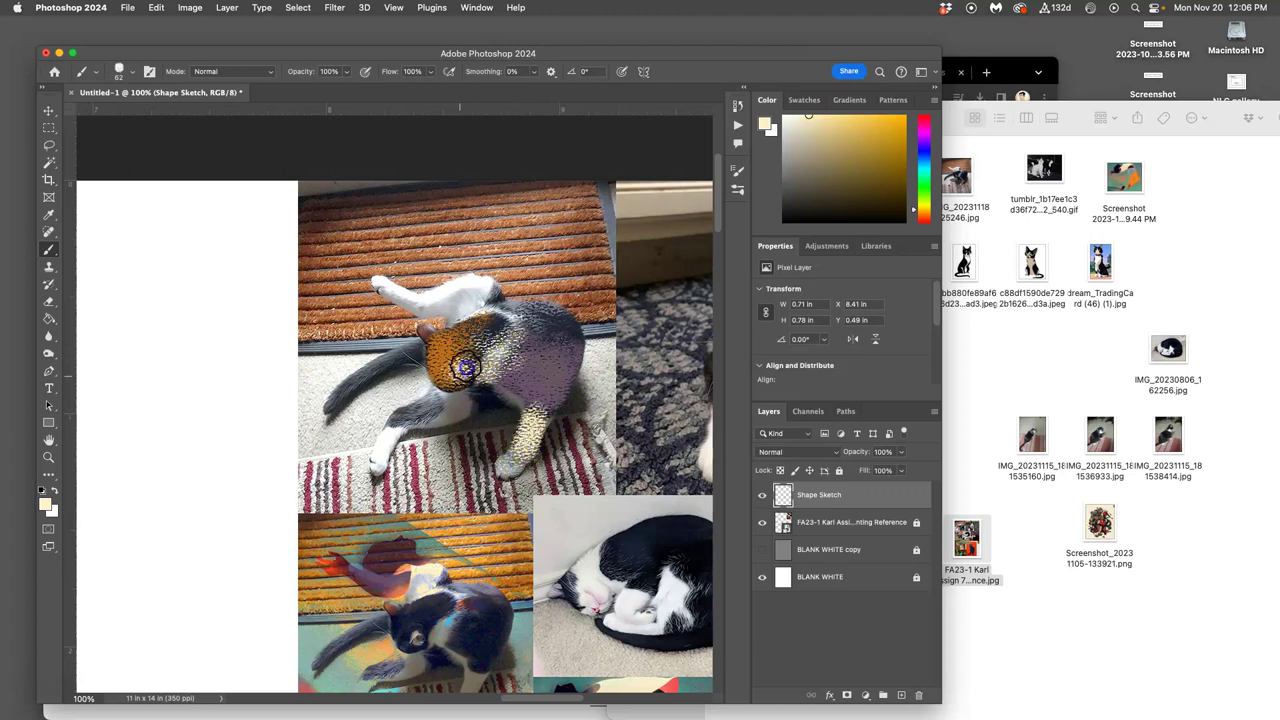
click(507, 583)
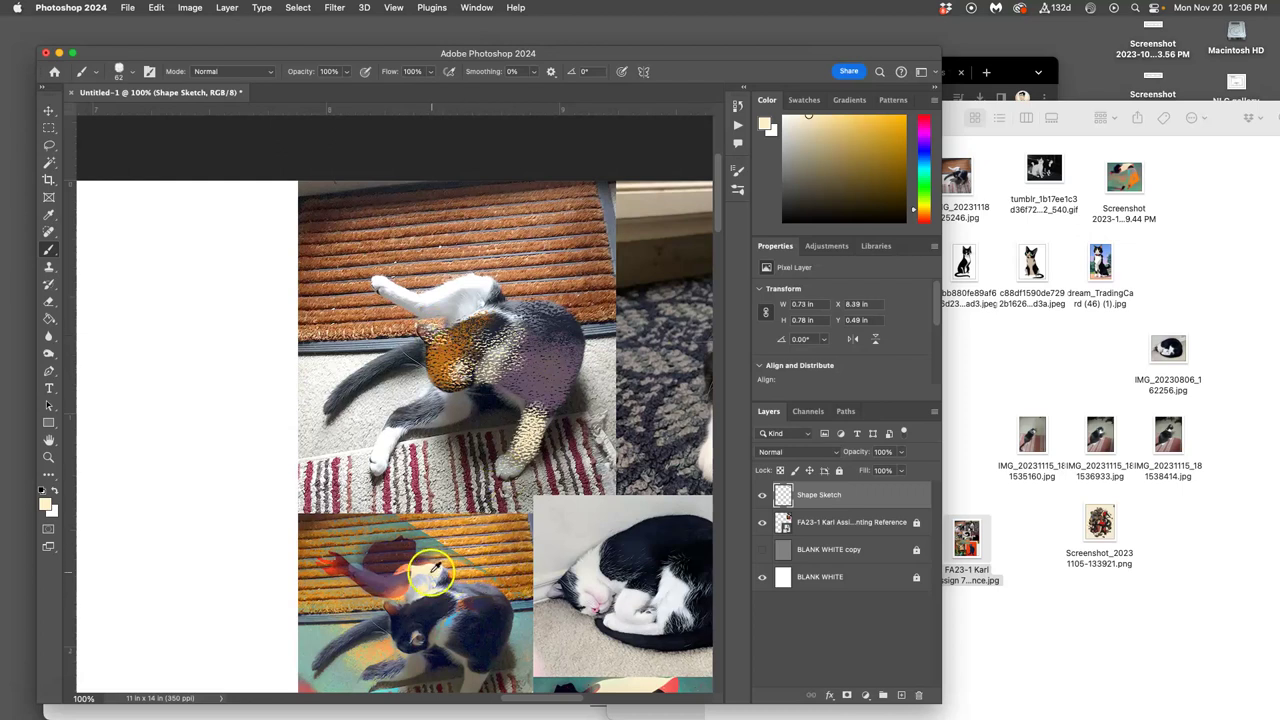
drag(407, 298, 479, 288)
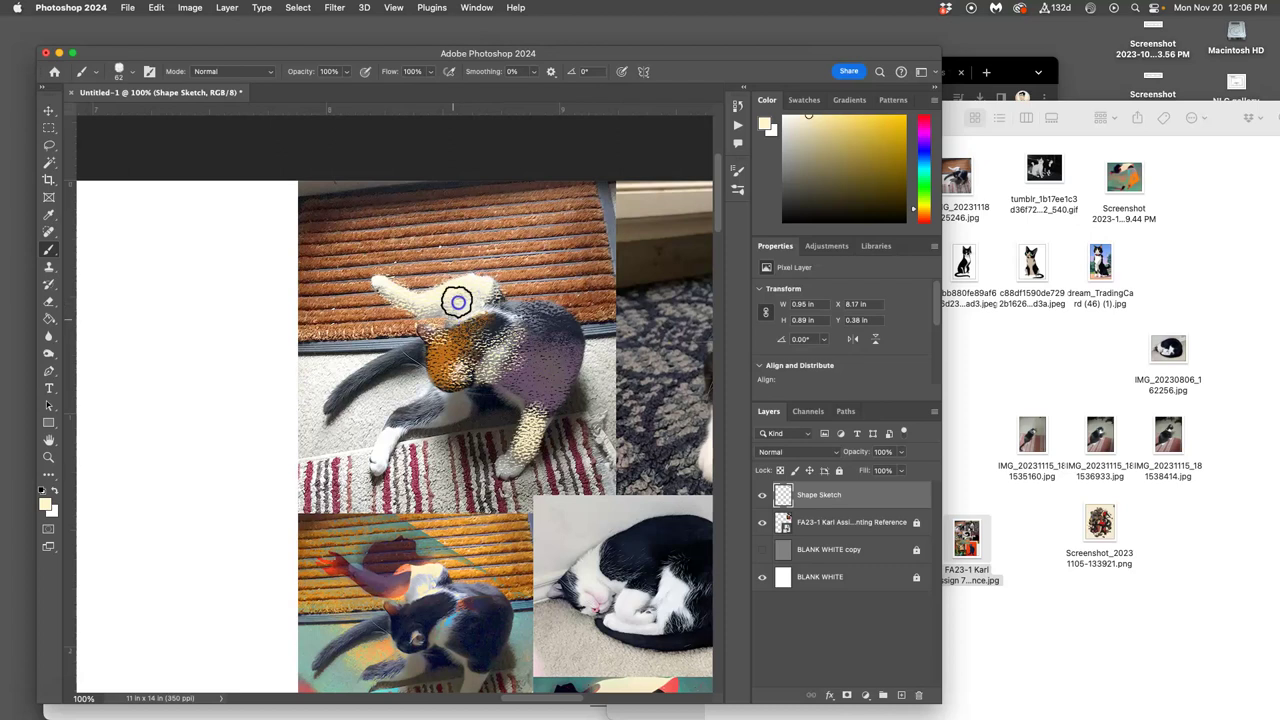
- Add a dark blue-grey dab on the head, sample a lighter blue, and undo a face loop
click(615, 541)
alt+click(622, 557)
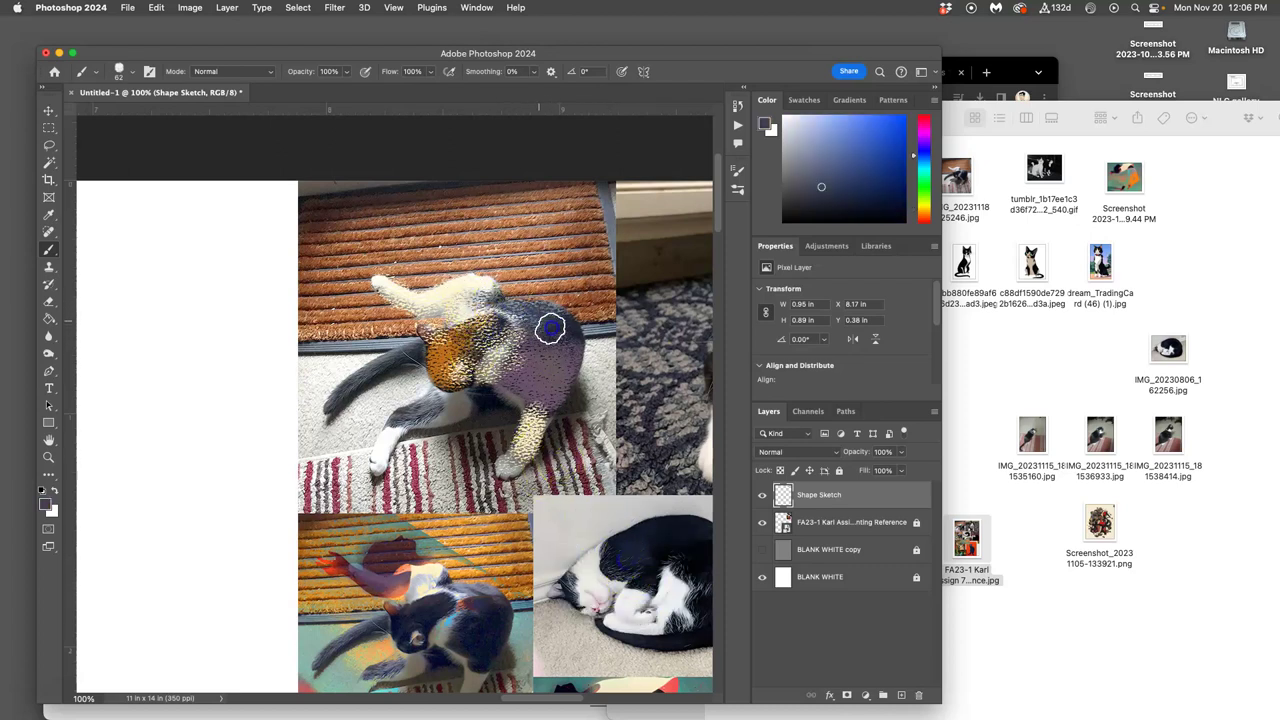
mouse_move(544, 333)
mouse_down()
mouse_move(500, 357)
mouse_move(485, 349)
mouse_move(465, 377)
mouse_move(467, 359)
mouse_move(452, 356)
mouse_move(451, 372)
mouse_move(421, 331)
mouse_up()
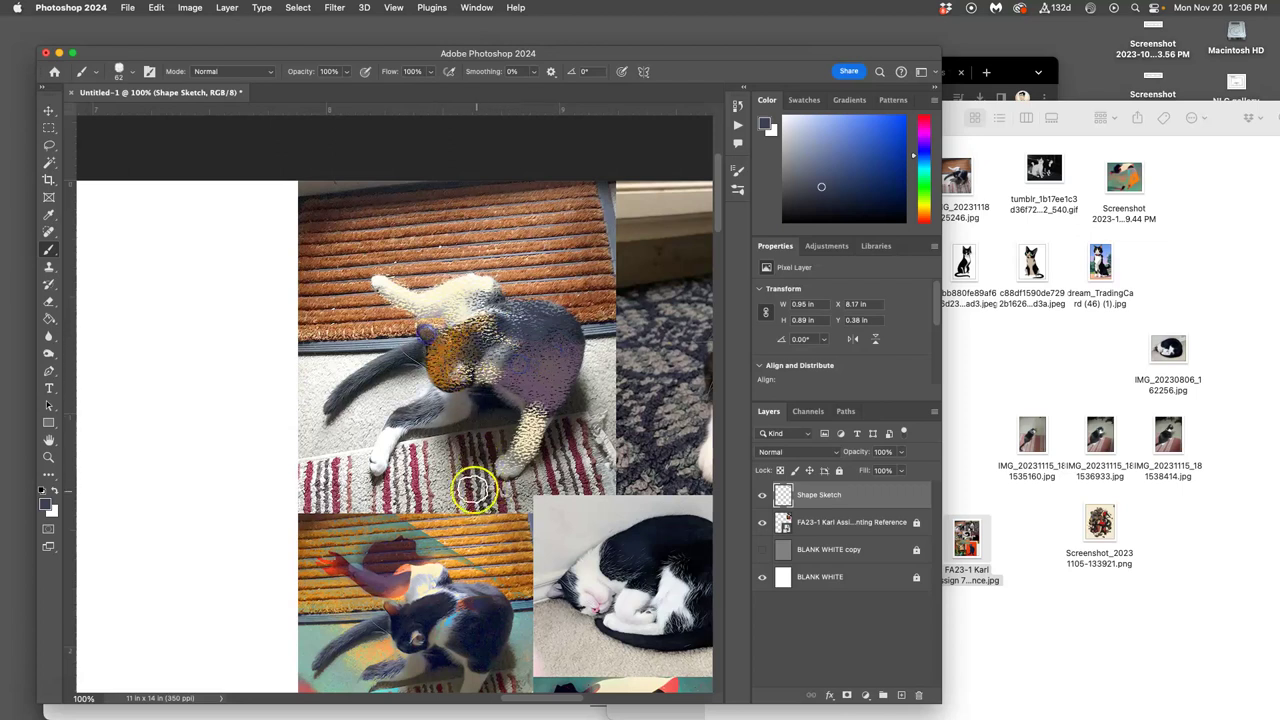
click(441, 627)
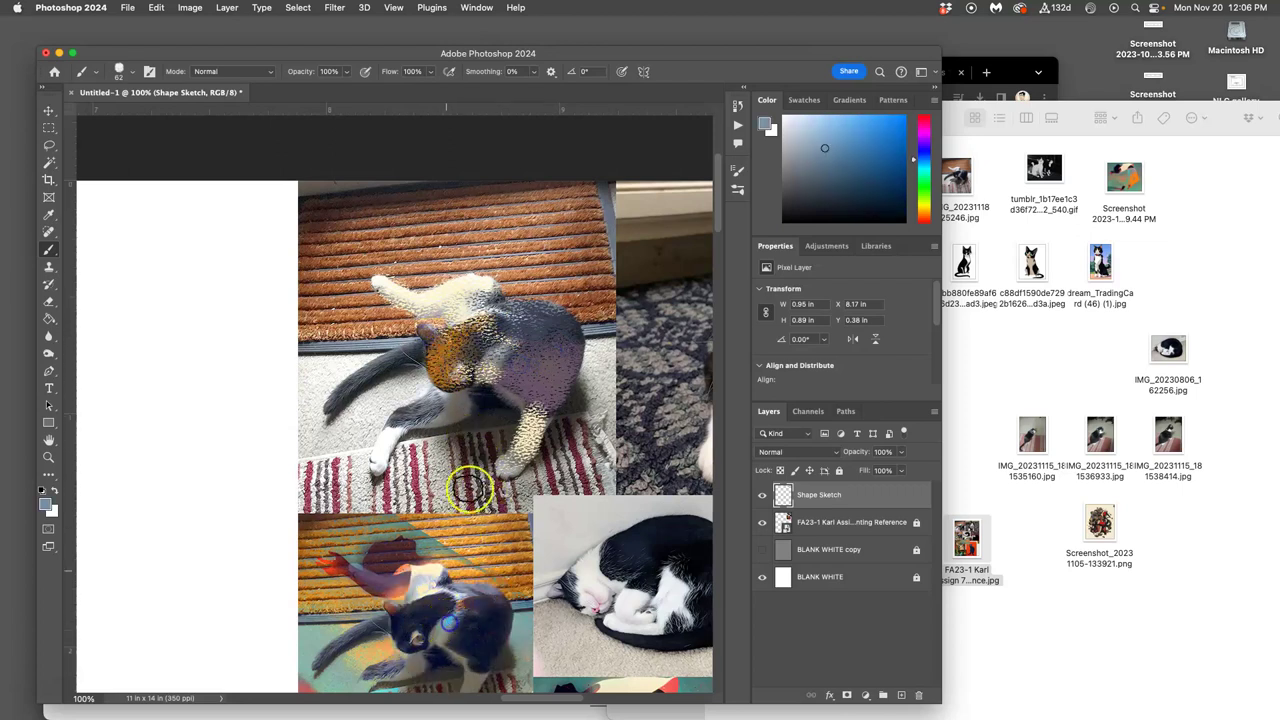
mouse_move(486, 383)
mouse_down()
mouse_move(474, 331)
mouse_move(449, 371)
mouse_move(462, 363)
mouse_up()
key(super+z)
click(433, 405)
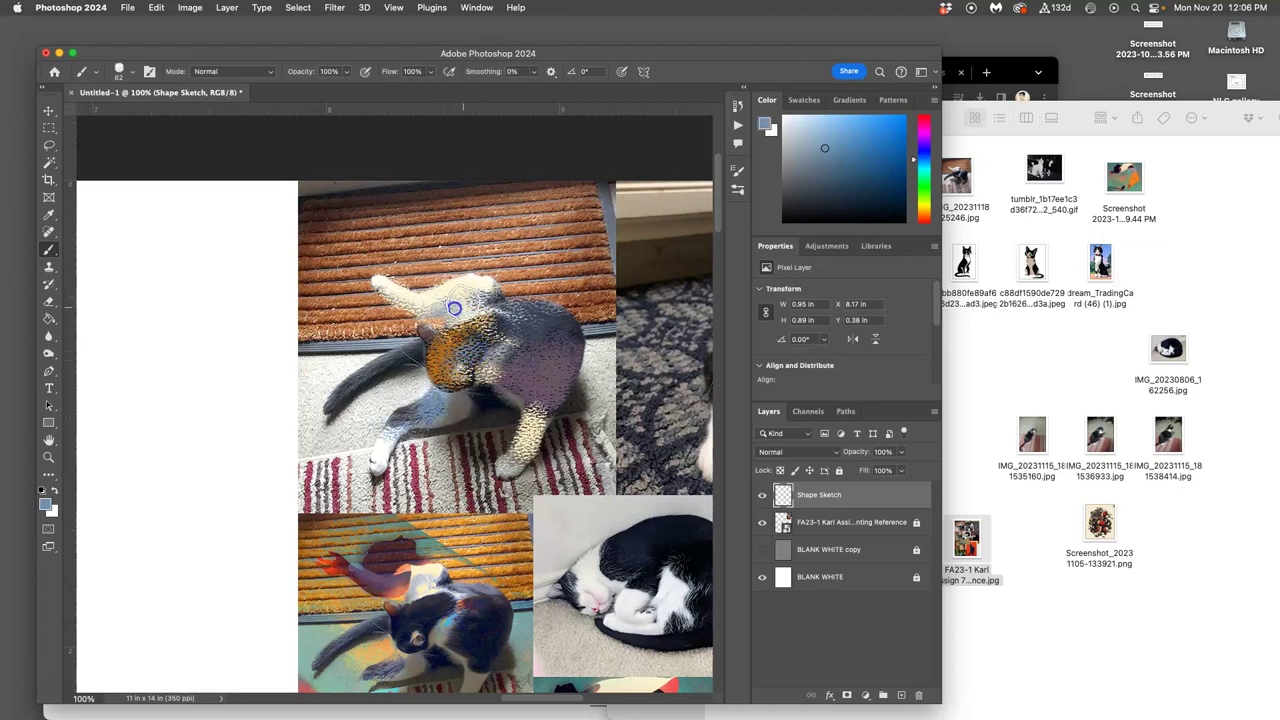